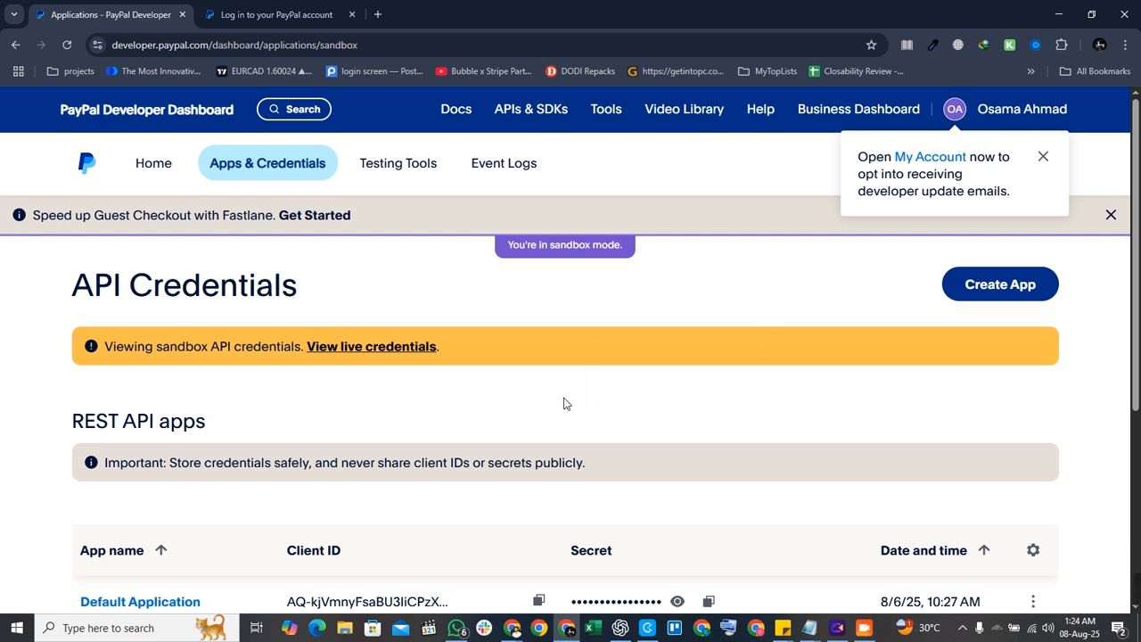
Close the 'Open My Account' developer-emails popup and scroll to the REST API apps table.
{"action": "scroll", "coordinate": [556, 331], "scroll_direction": "down", "scroll_amount": 1}
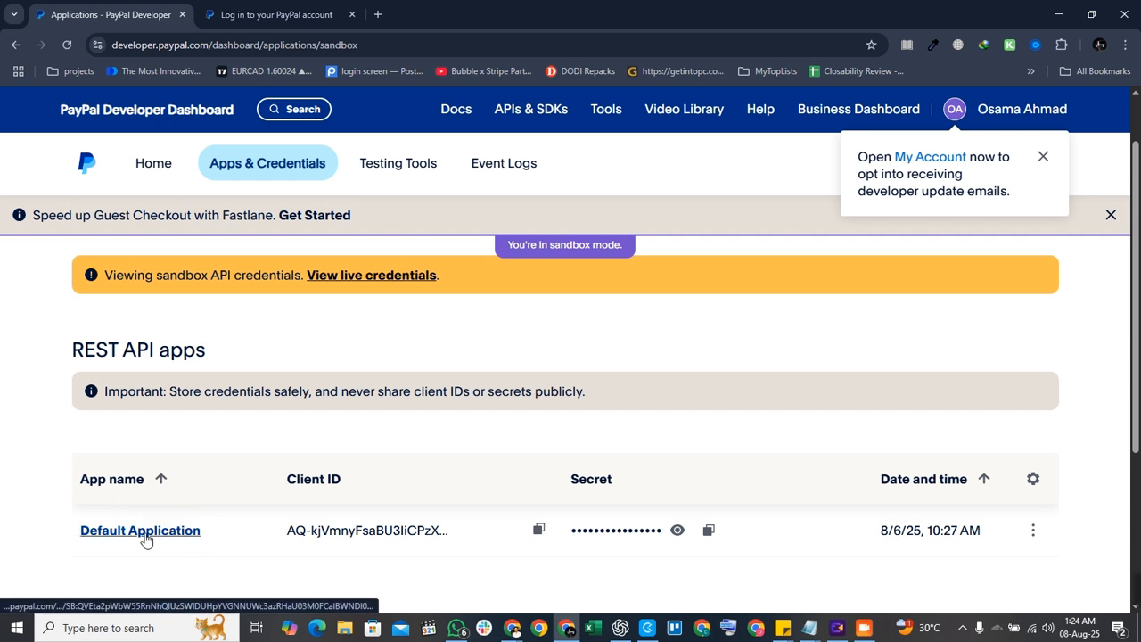
{"action": "scroll", "coordinate": [711, 365], "scroll_direction": "up", "scroll_amount": 1}
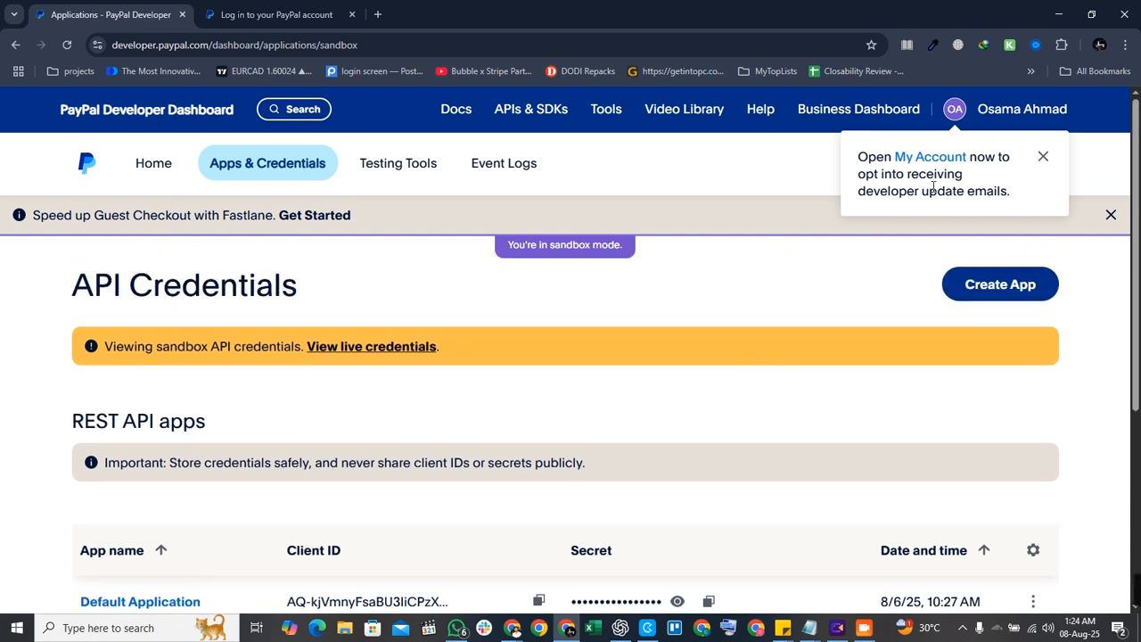
{"action": "left_click", "coordinate": [1043, 157]}
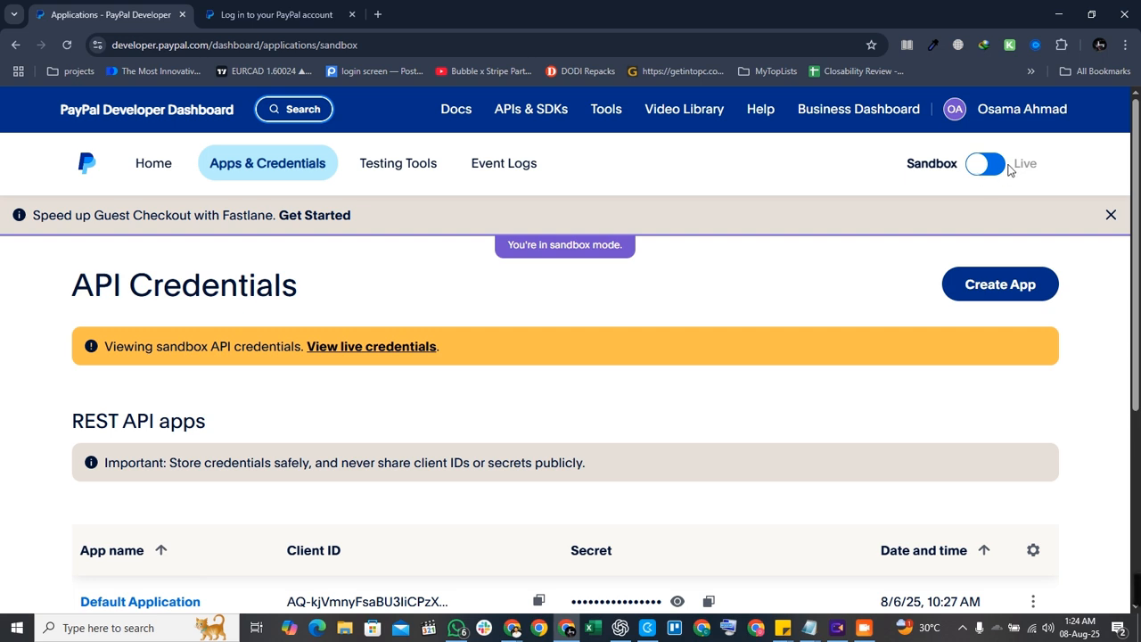
{"action": "scroll", "coordinate": [642, 440], "scroll_direction": "down", "scroll_amount": 4}
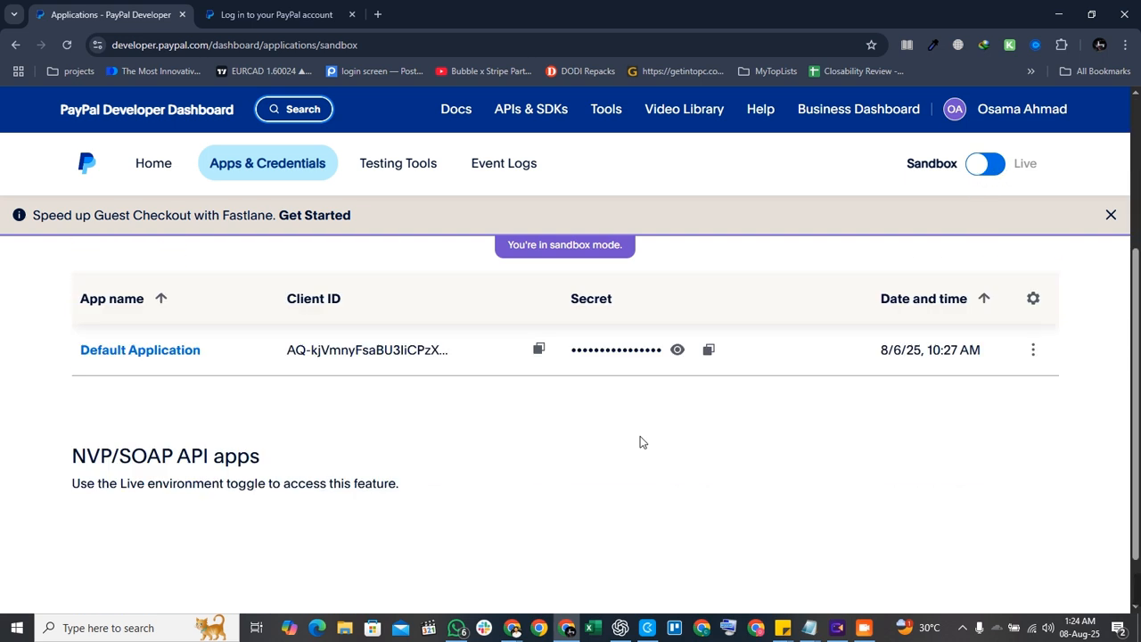
{"action": "scroll", "coordinate": [186, 497], "scroll_direction": "up", "scroll_amount": 3}
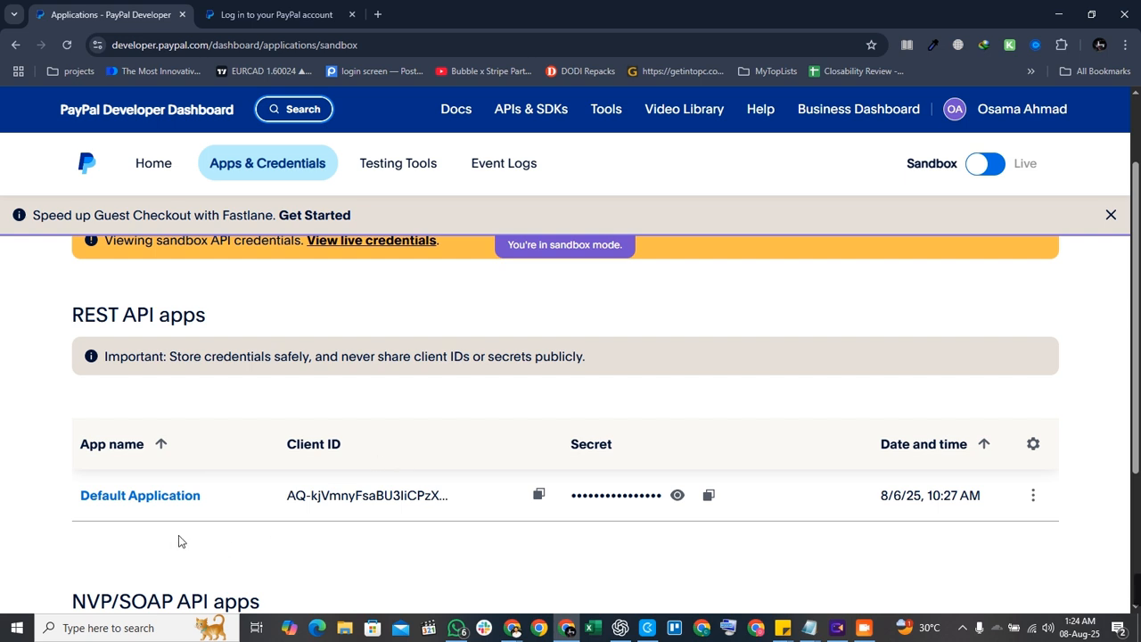
Copy the Default Application's sandbox email and enter it on the PayPal sandbox login page.
{"action": "left_click", "coordinate": [148, 497]}
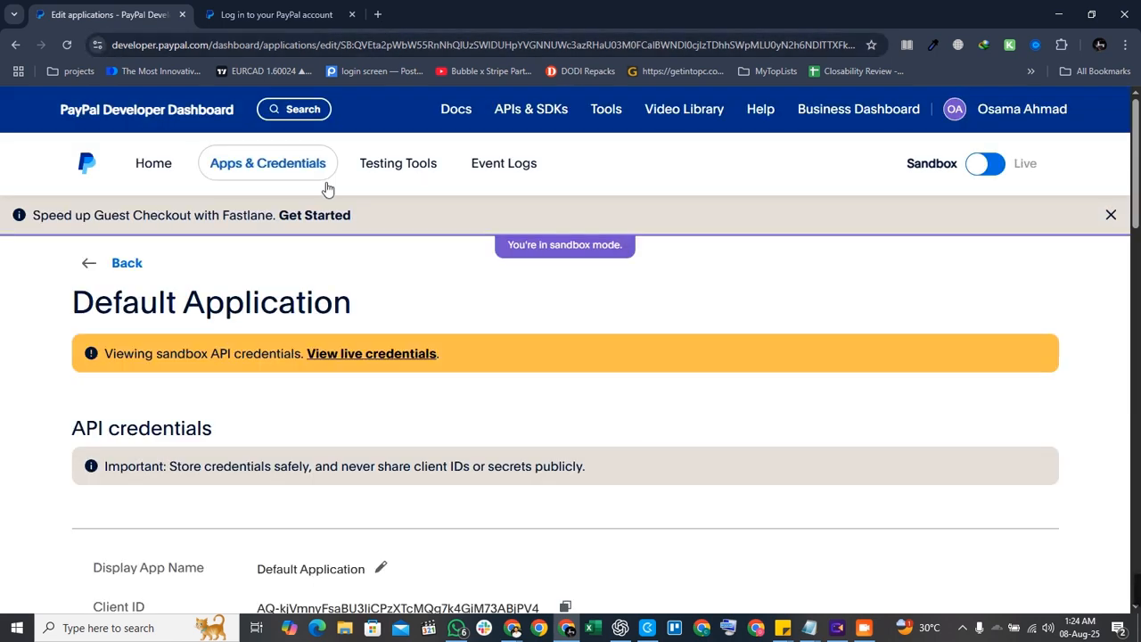
{"action": "scroll", "coordinate": [329, 196], "scroll_direction": "down", "scroll_amount": 3}
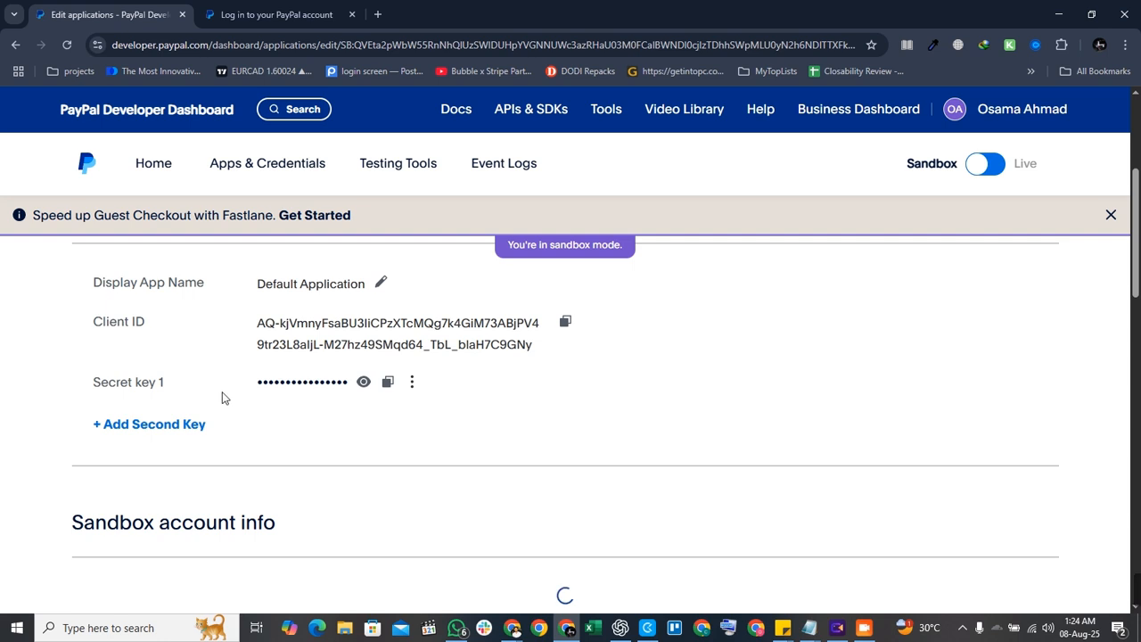
{"action": "scroll", "coordinate": [357, 497], "scroll_direction": "down", "scroll_amount": 3}
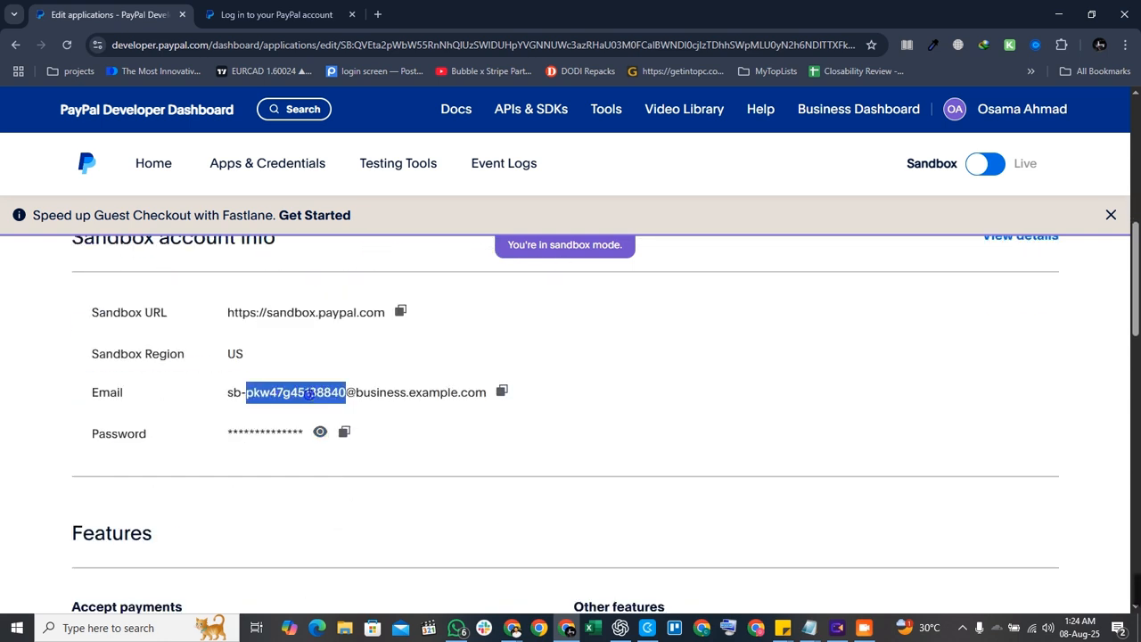
{"action": "triple_click", "coordinate": [310, 395]}
{"action": "key", "text": "ctrl+c"}
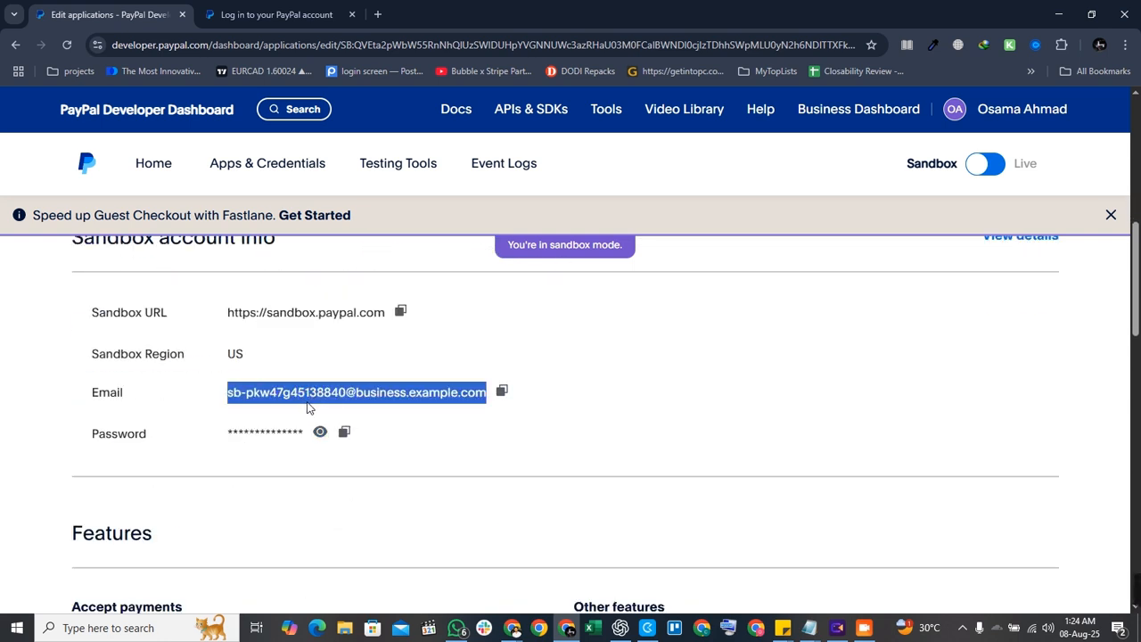
{"action": "left_click", "coordinate": [276, 14]}
{"action": "left_click", "coordinate": [467, 278]}
{"action": "key", "text": "ctrl+v"}
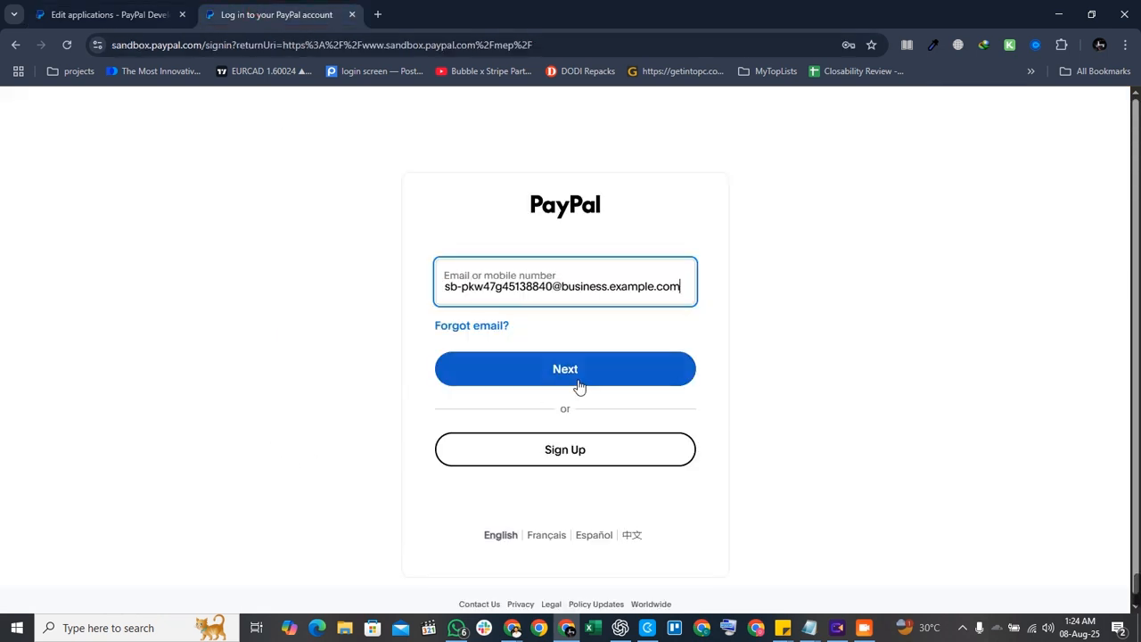
{"action": "left_click", "coordinate": [576, 378]}
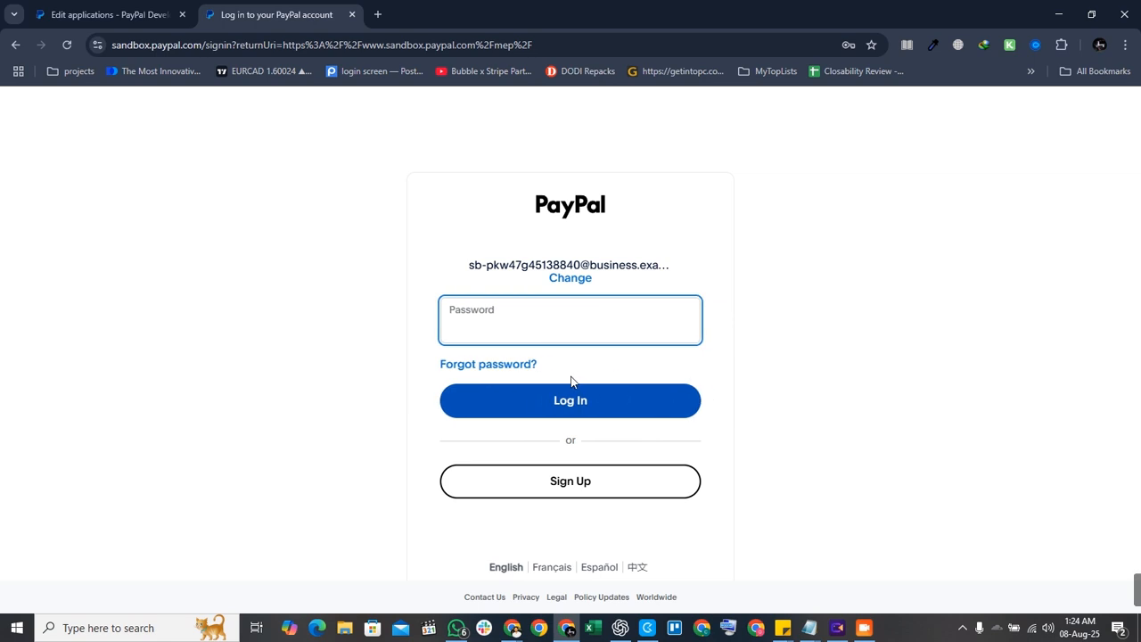
Copy the sandbox account password into the login page and log in to Test Store.
{"action": "left_click", "coordinate": [107, 15]}
{"action": "left_click", "coordinate": [345, 433]}
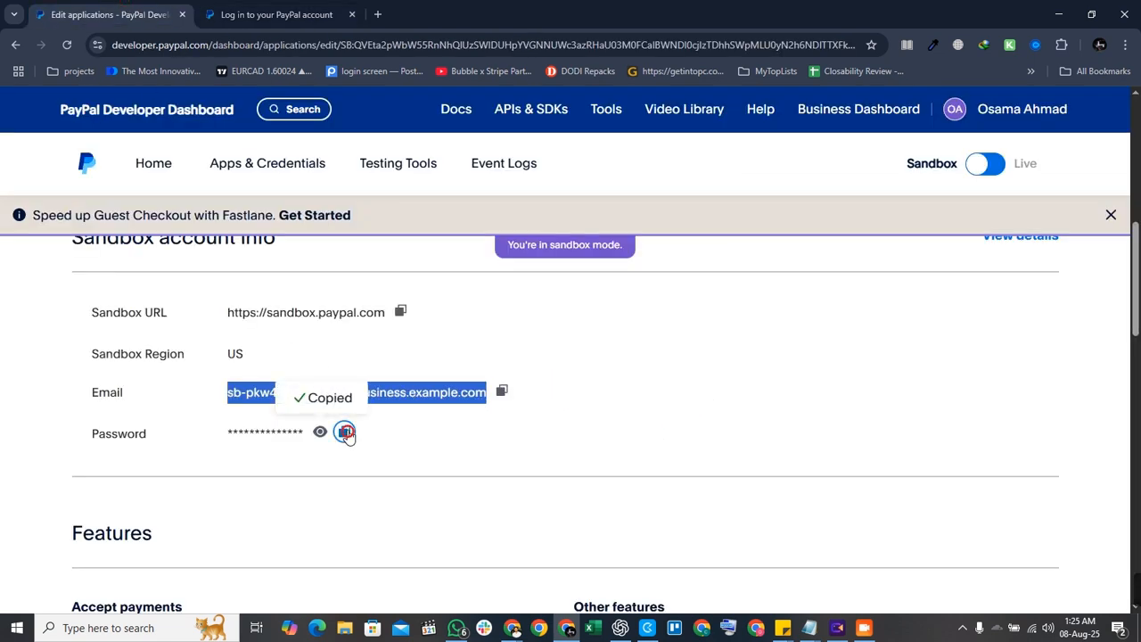
{"action": "left_click", "coordinate": [303, 15]}
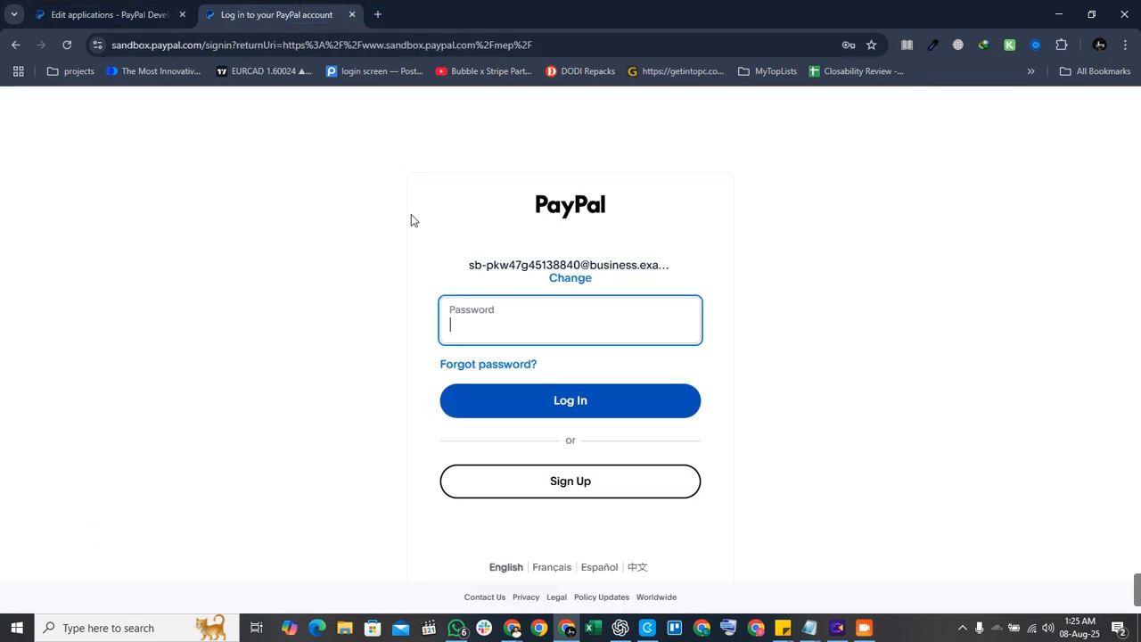
{"action": "key", "text": "ctrl+v"}
{"action": "left_click", "coordinate": [501, 396]}
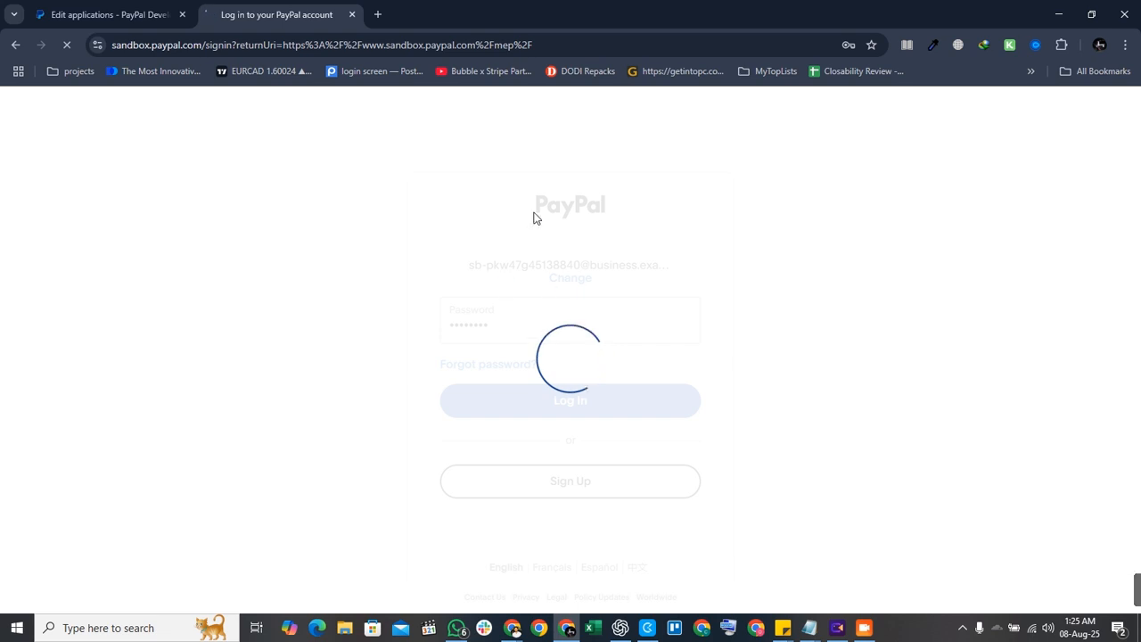
Return to the Default Application settings and start adding a new sandbox webhook.
{"action": "left_click", "coordinate": [107, 14]}
{"action": "scroll", "coordinate": [272, 409], "scroll_direction": "down", "scroll_amount": 5}
{"action": "scroll", "coordinate": [276, 410], "scroll_direction": "down", "scroll_amount": 10}
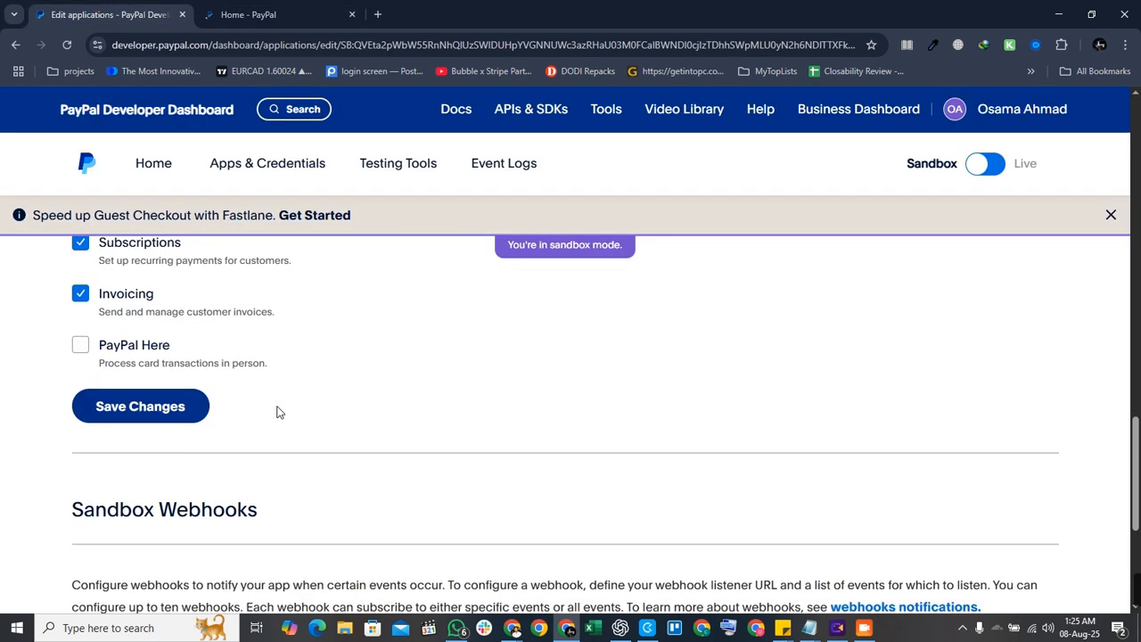
{"action": "left_click", "coordinate": [189, 446]}
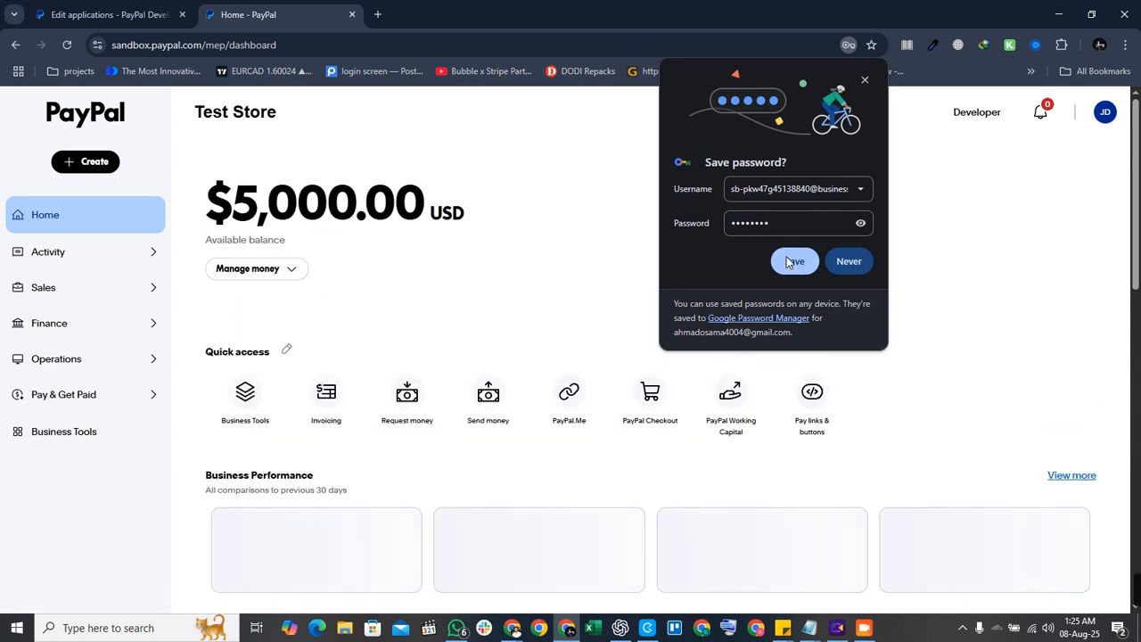
Save the sandbox login in Chrome, open the JD account menu, and go to sandbox.paypal.com/buttons.
{"action": "left_click", "coordinate": [794, 262]}
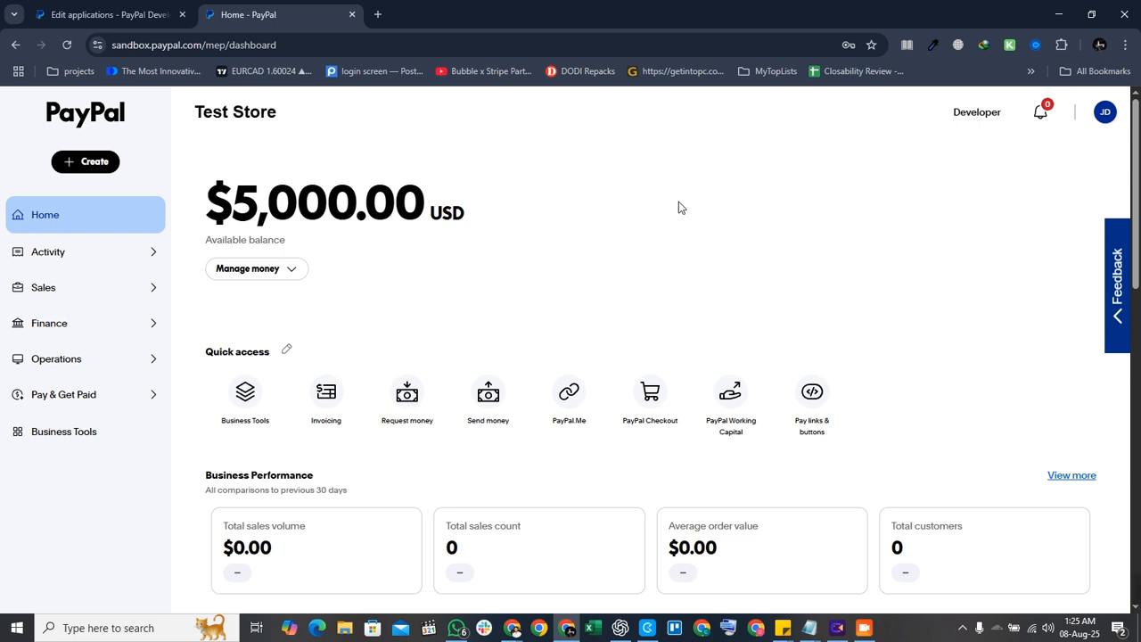
{"action": "left_click", "coordinate": [1098, 119]}
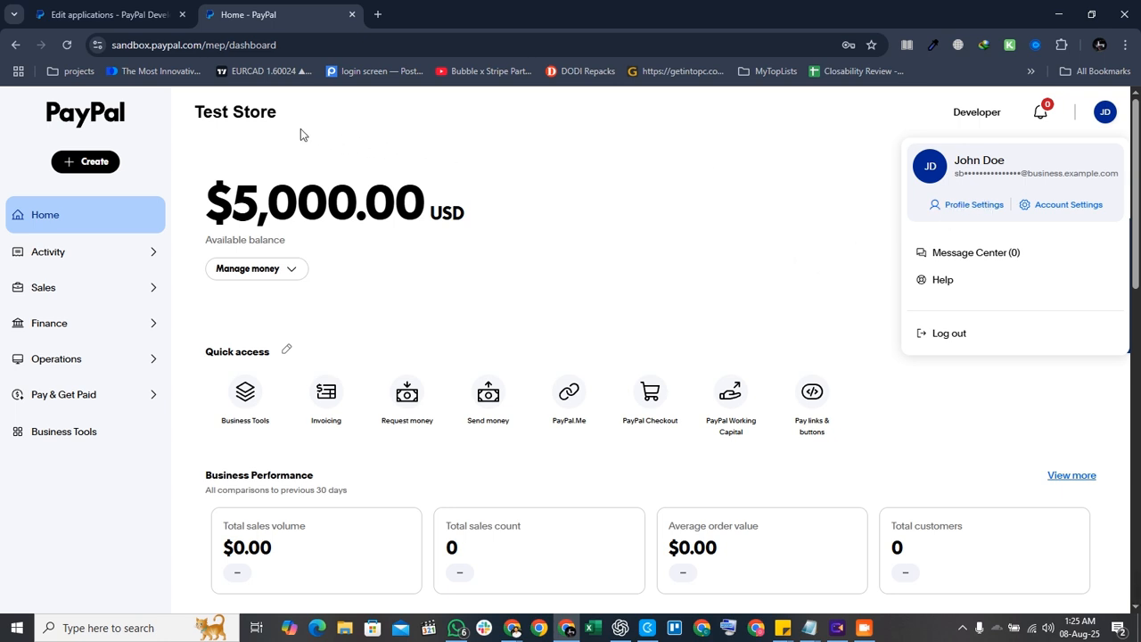
{"action": "left_click", "coordinate": [267, 121]}
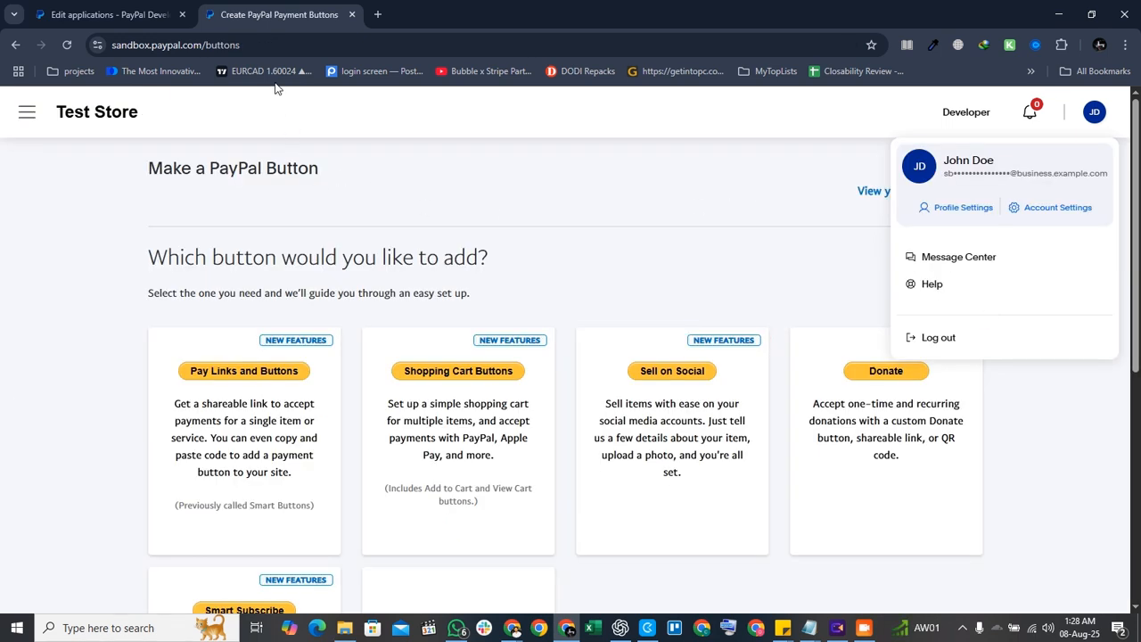
Choose the Smart Subscribe card on the Make a PayPal Button page.
{"action": "left_click", "coordinate": [267, 45]}
{"action": "left_click_drag", "start_coordinate": [297, 45], "coordinate": [259, 46]}
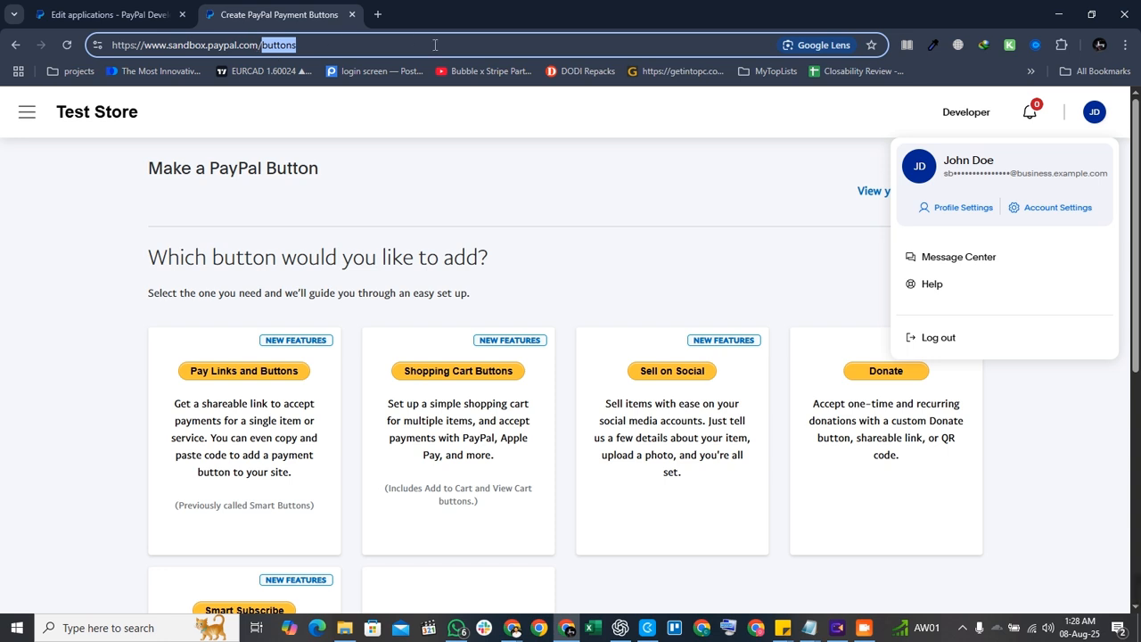
{"action": "left_click", "coordinate": [497, 209]}
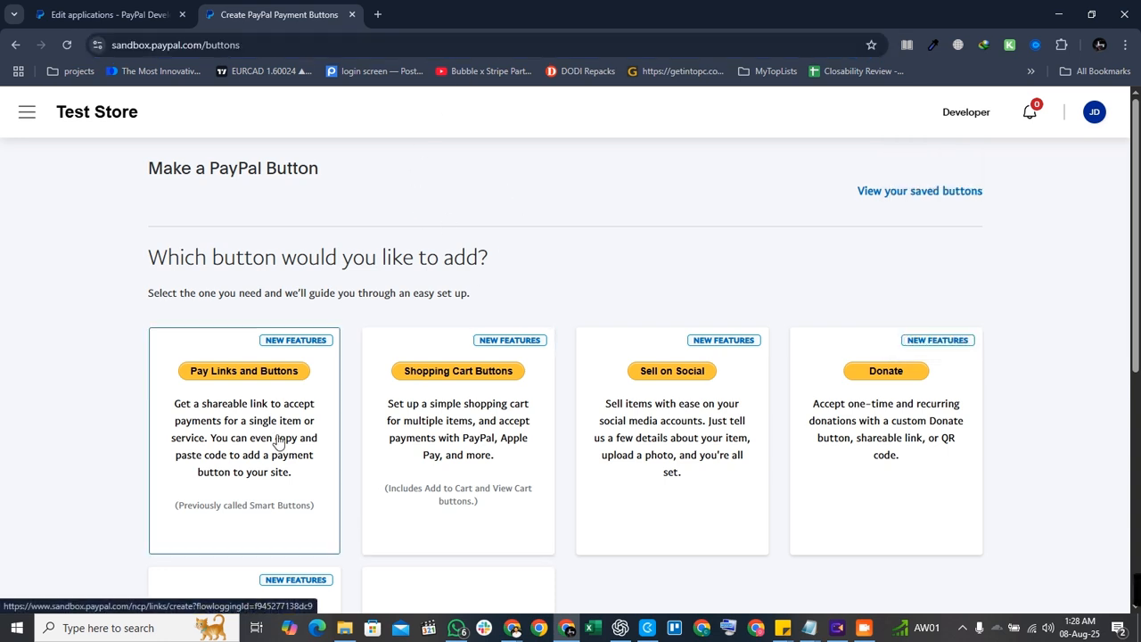
{"action": "scroll", "coordinate": [272, 436], "scroll_direction": "down", "scroll_amount": 1}
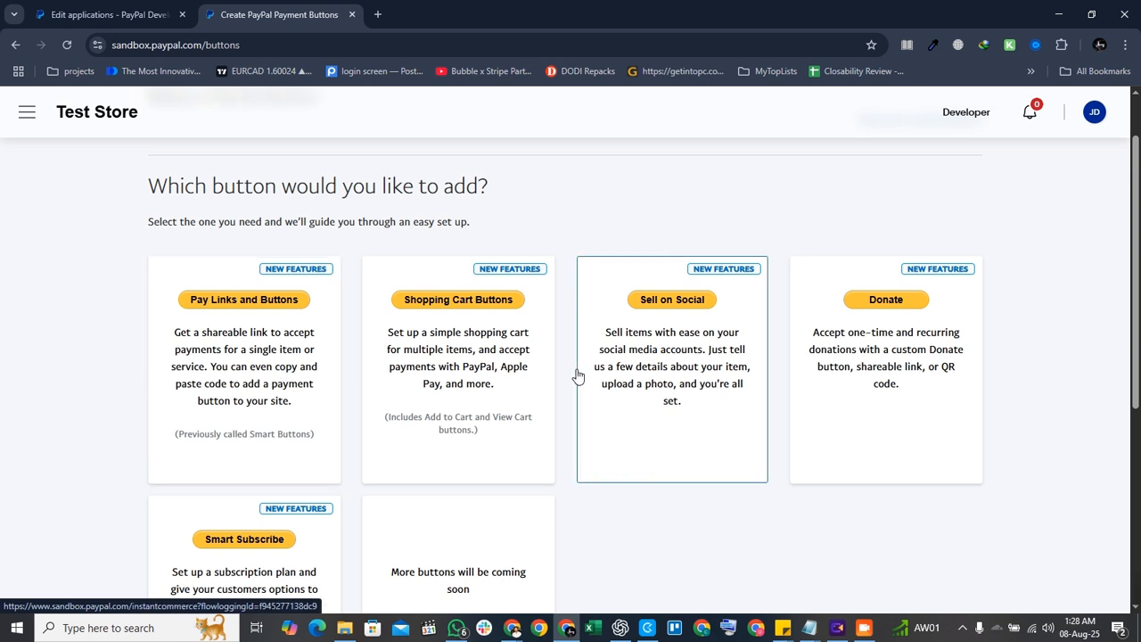
{"action": "scroll", "coordinate": [386, 346], "scroll_direction": "down", "scroll_amount": 2}
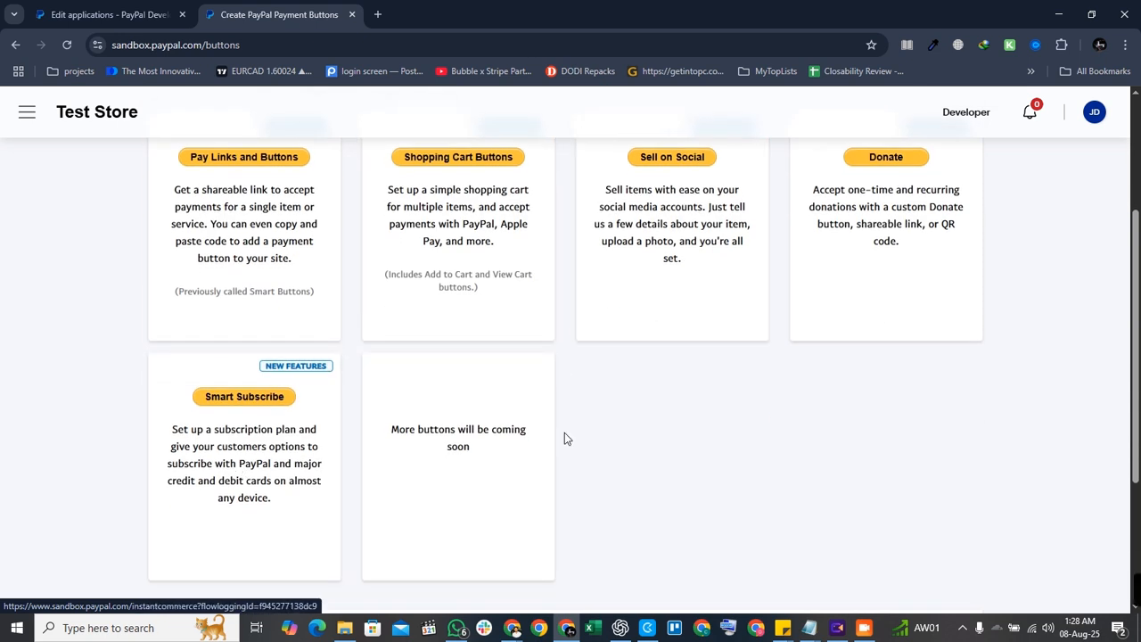
{"action": "left_click", "coordinate": [270, 441]}
{"action": "scroll", "coordinate": [502, 369], "scroll_direction": "down", "scroll_amount": 3}
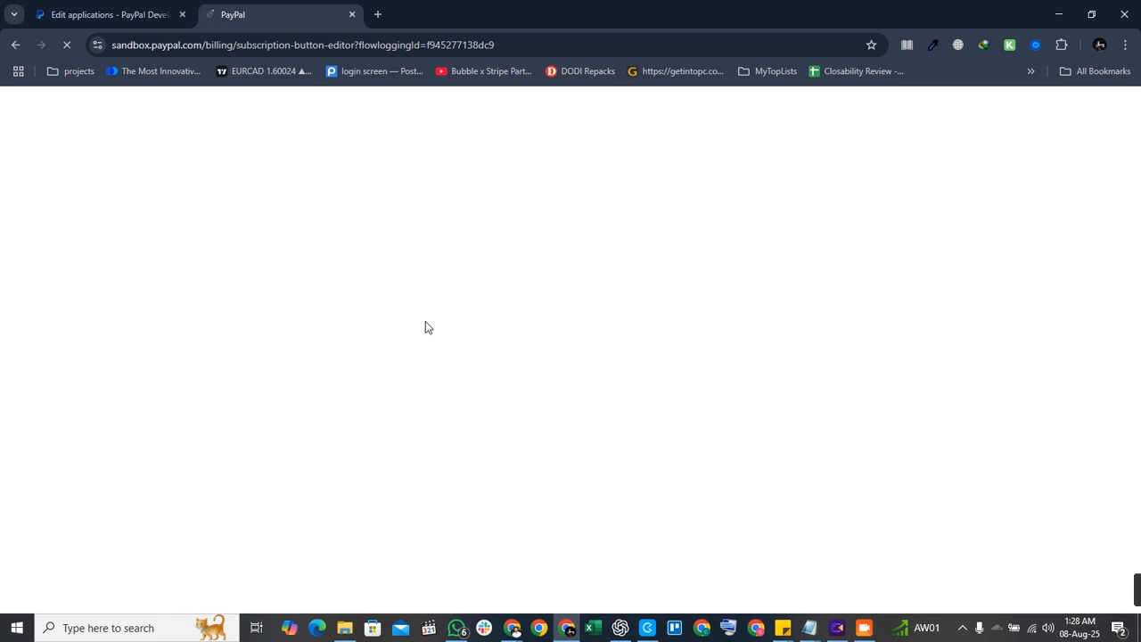
Check the sandbox webhooks, then try filling the subscription editor's product and plan fields.
{"action": "left_click", "coordinate": [95, 10]}
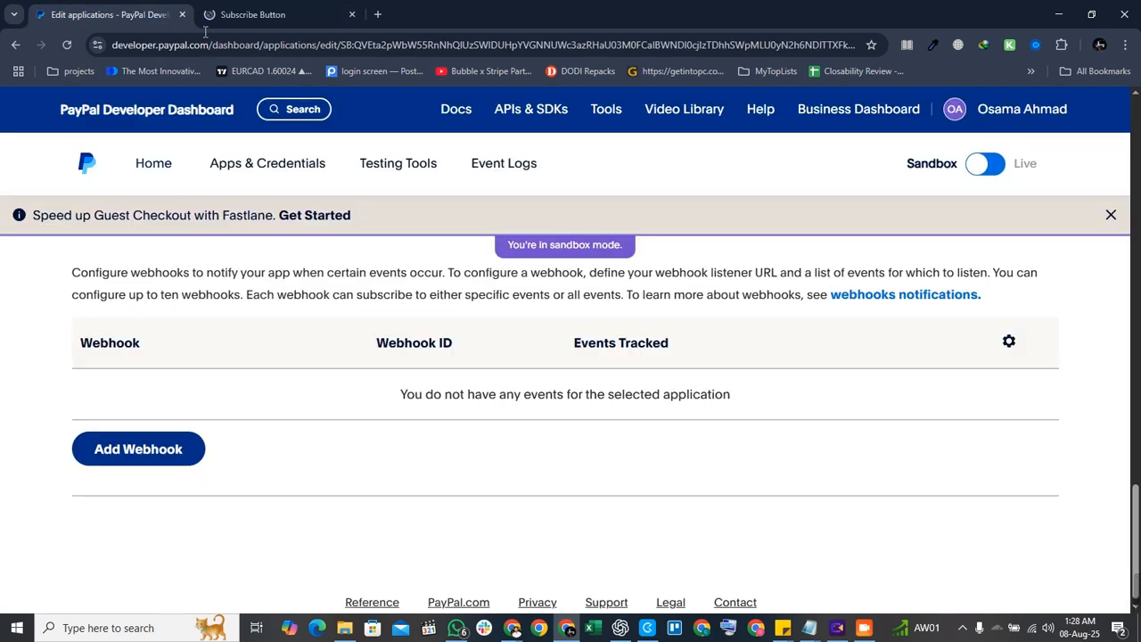
{"action": "left_click", "coordinate": [252, 14]}
{"action": "left_click", "coordinate": [353, 232]}
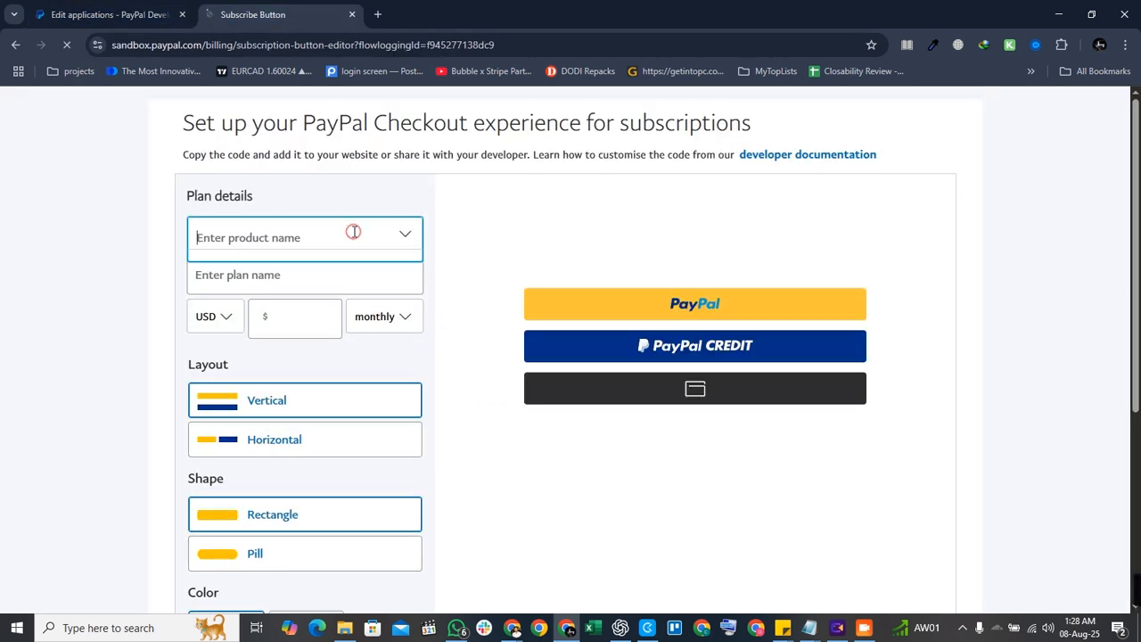
{"action": "scroll", "coordinate": [499, 298], "scroll_direction": "down", "scroll_amount": 1}
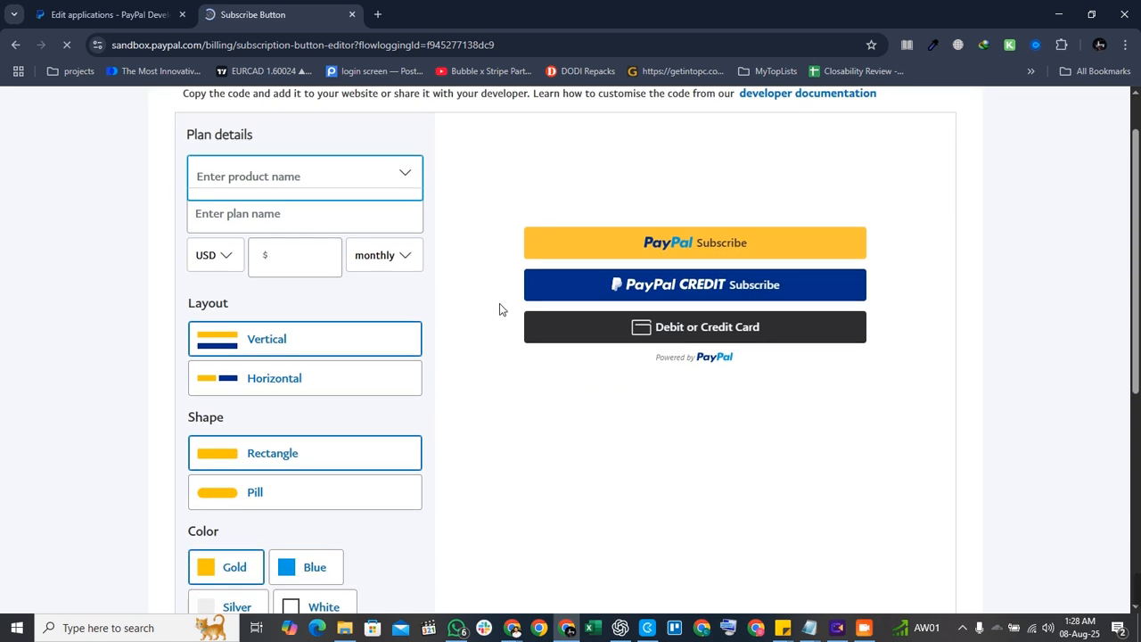
{"action": "scroll", "coordinate": [499, 309], "scroll_direction": "down", "scroll_amount": 2}
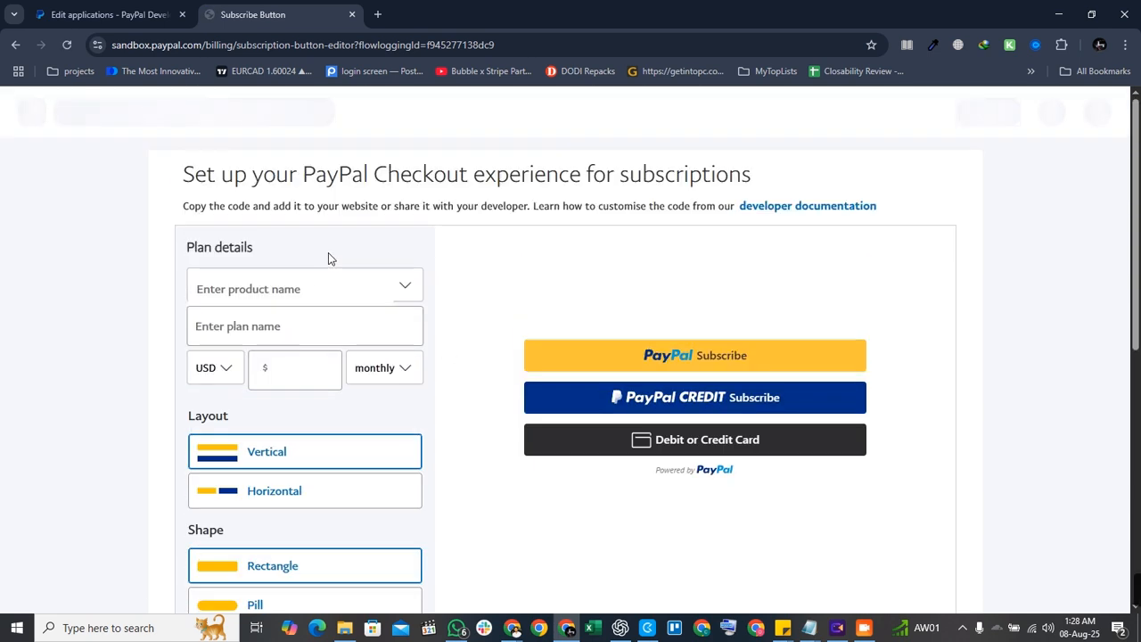
{"action": "left_click", "coordinate": [312, 299]}
{"action": "left_click", "coordinate": [395, 288]}
{"action": "left_click", "coordinate": [375, 303]}
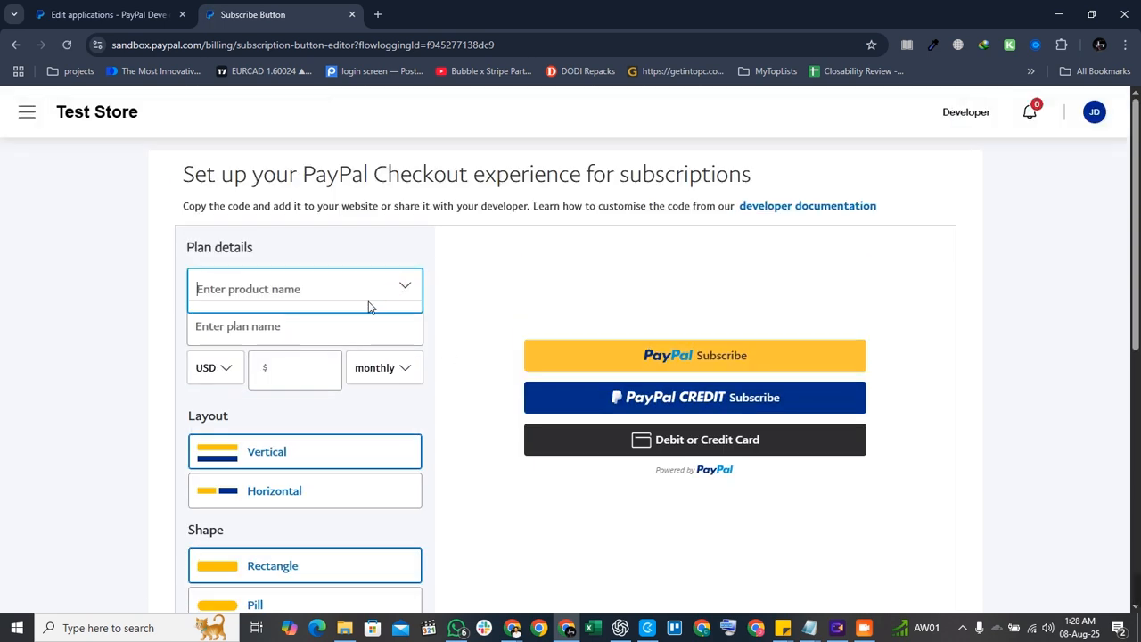
{"action": "left_click", "coordinate": [303, 328]}
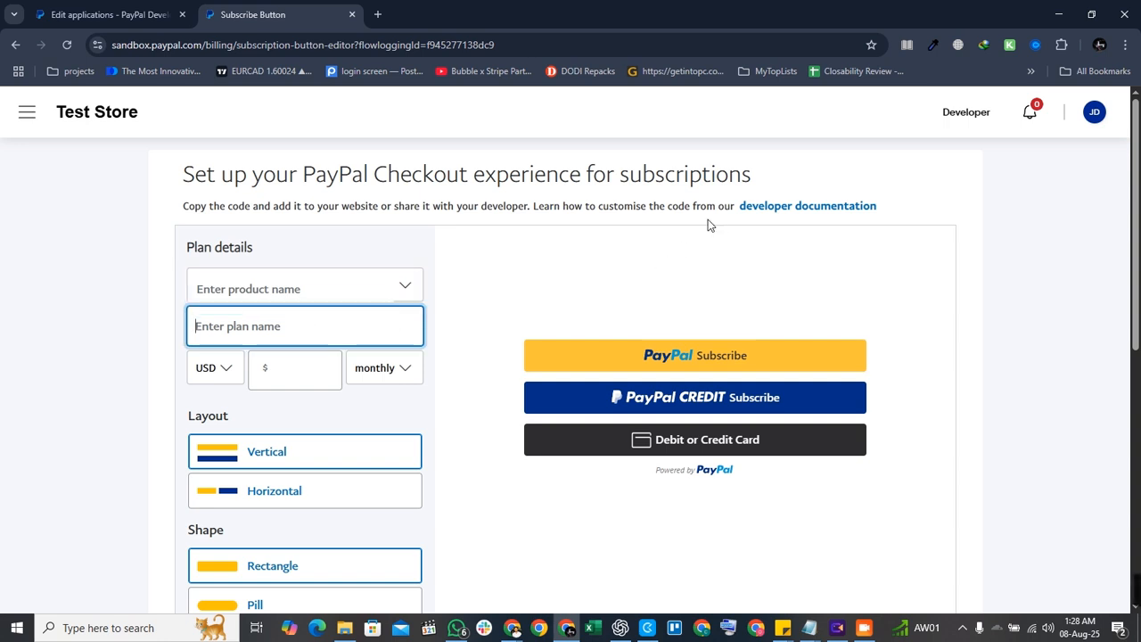
{"action": "scroll", "coordinate": [515, 287], "scroll_direction": "down", "scroll_amount": 3}
{"action": "scroll", "coordinate": [694, 290], "scroll_direction": "down", "scroll_amount": 3}
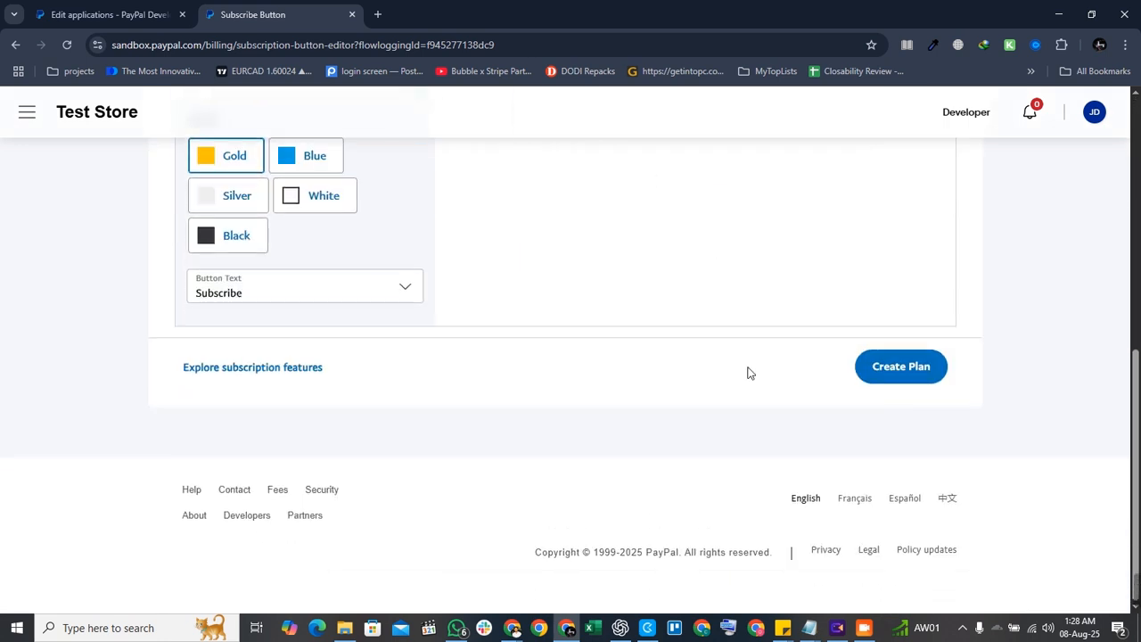
{"action": "left_click", "coordinate": [878, 380]}
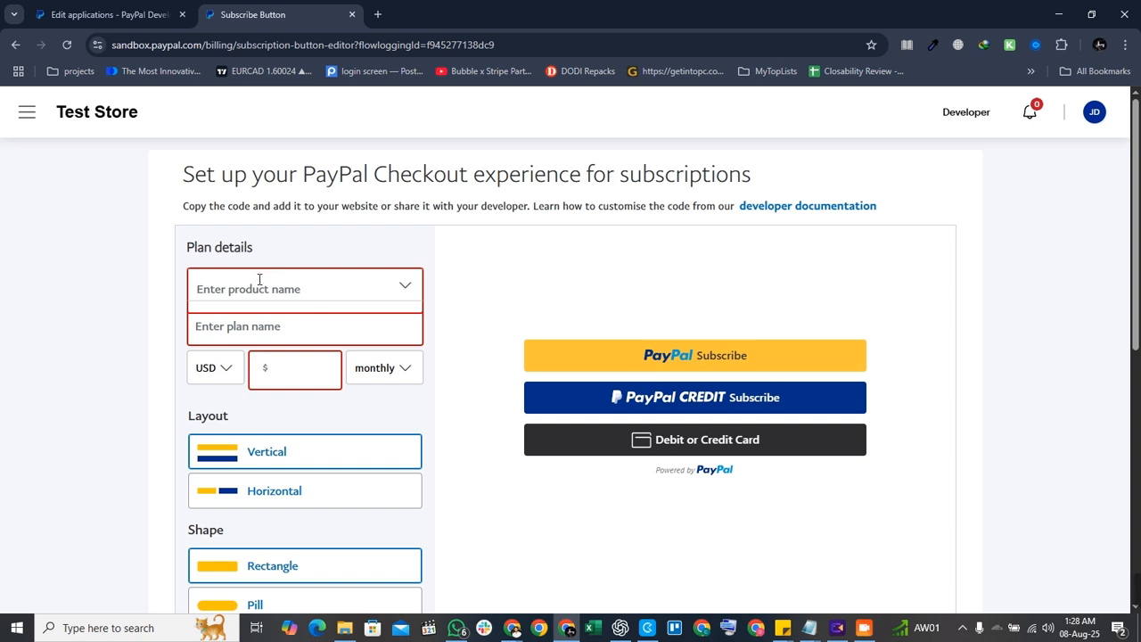
Name the product and plan 'test', price it at 20 USD monthly, and create the plan.
{"action": "left_click", "coordinate": [259, 280]}
{"action": "type", "text": "test"}
{"action": "left_click", "coordinate": [300, 359]}
{"action": "left_click", "coordinate": [299, 334]}
{"action": "type", "text": "test"}
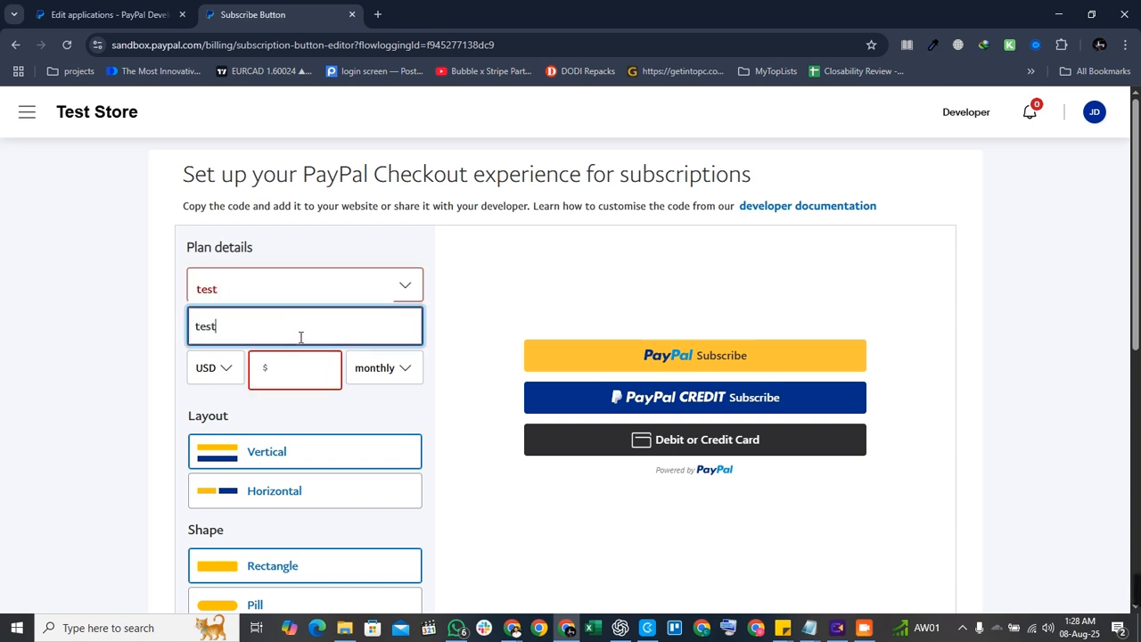
{"action": "left_click", "coordinate": [328, 366]}
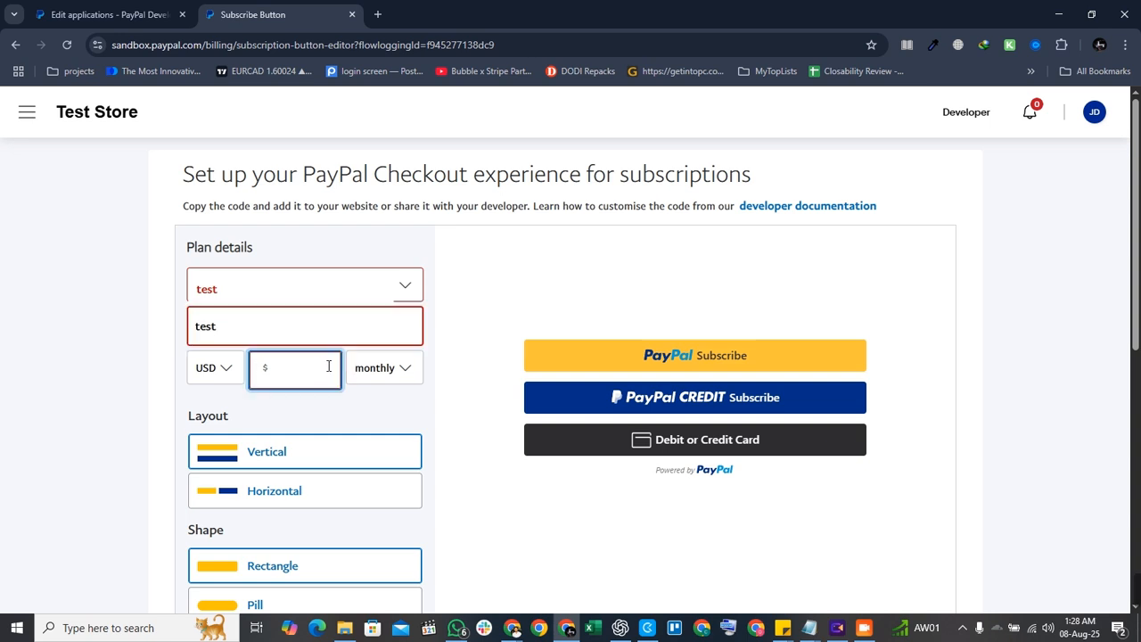
{"action": "left_click", "coordinate": [423, 414]}
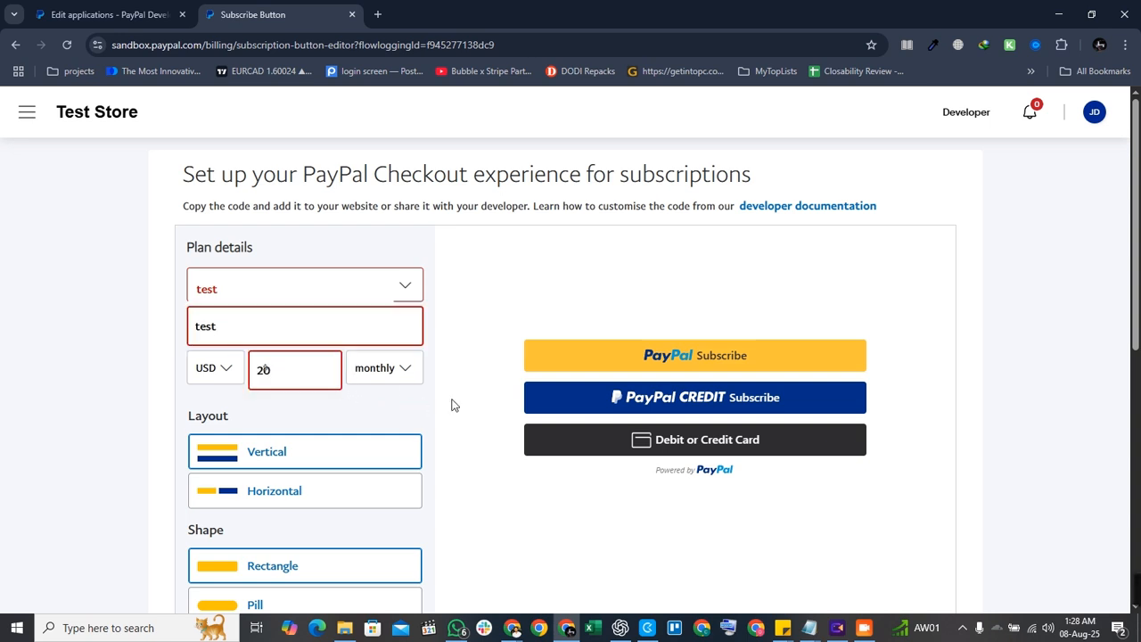
{"action": "scroll", "coordinate": [728, 468], "scroll_direction": "down", "scroll_amount": 6}
{"action": "left_click", "coordinate": [900, 375]}
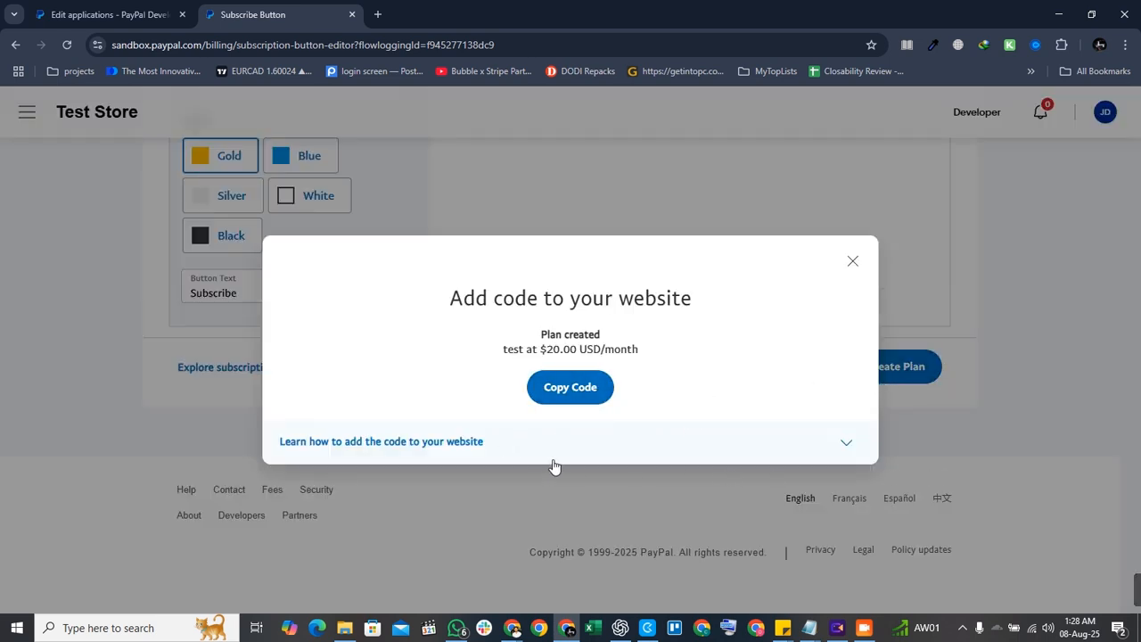
Close the code and intro popups, then copy the test plan's ID from Manage subscriptions.
{"action": "left_click", "coordinate": [852, 260]}
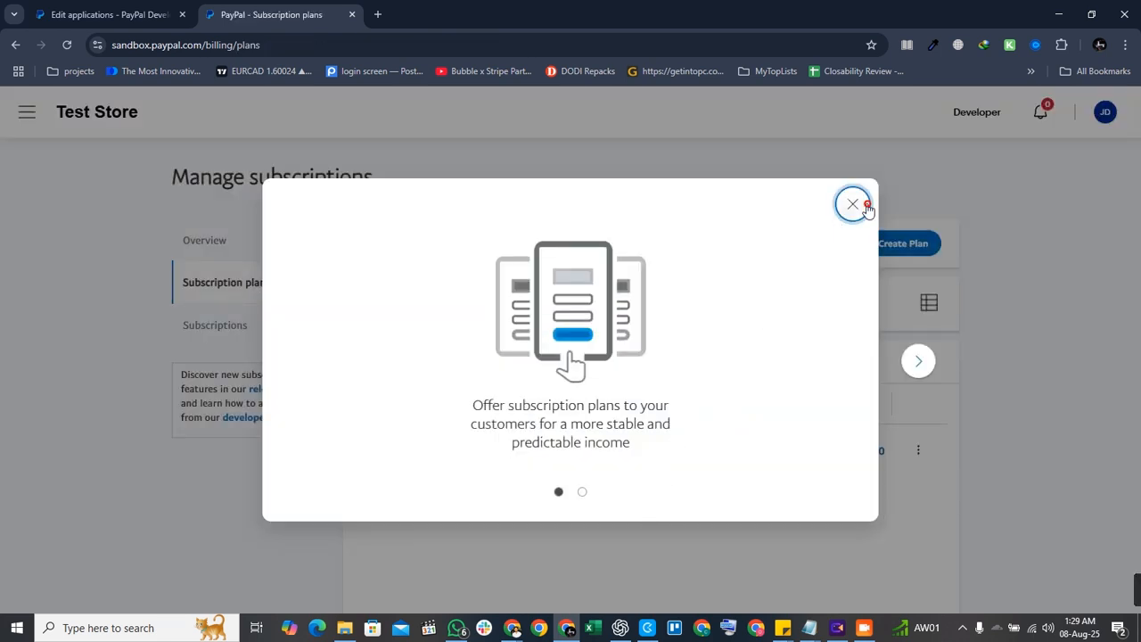
{"action": "left_click", "coordinate": [854, 205]}
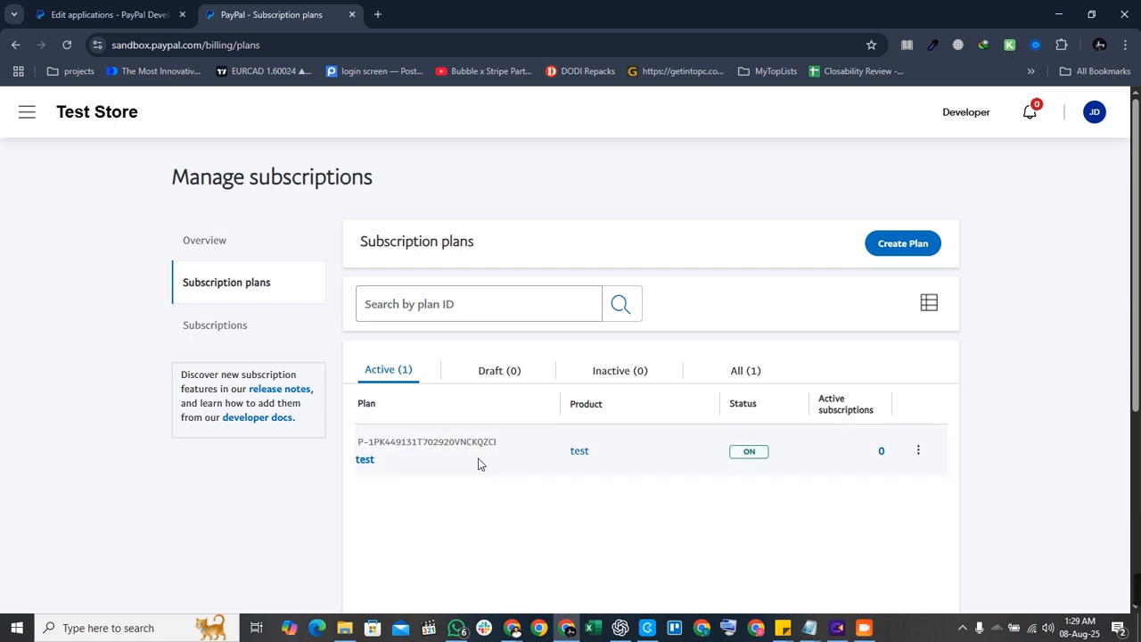
{"action": "triple_click", "coordinate": [451, 444]}
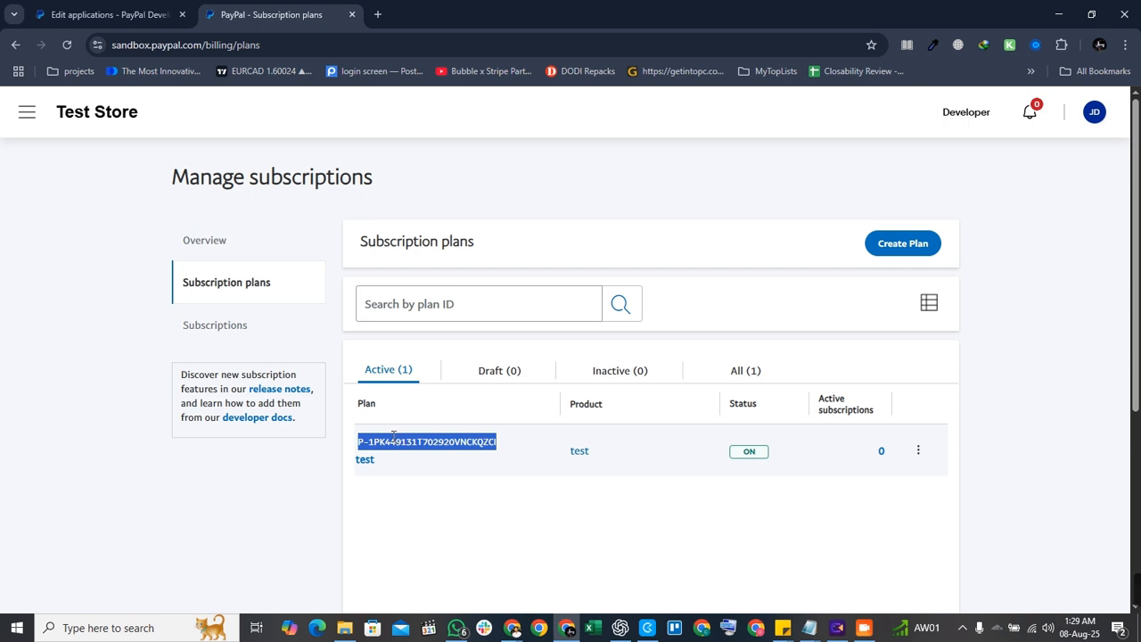
{"action": "right_click", "coordinate": [394, 435]}
{"action": "left_click", "coordinate": [457, 234]}
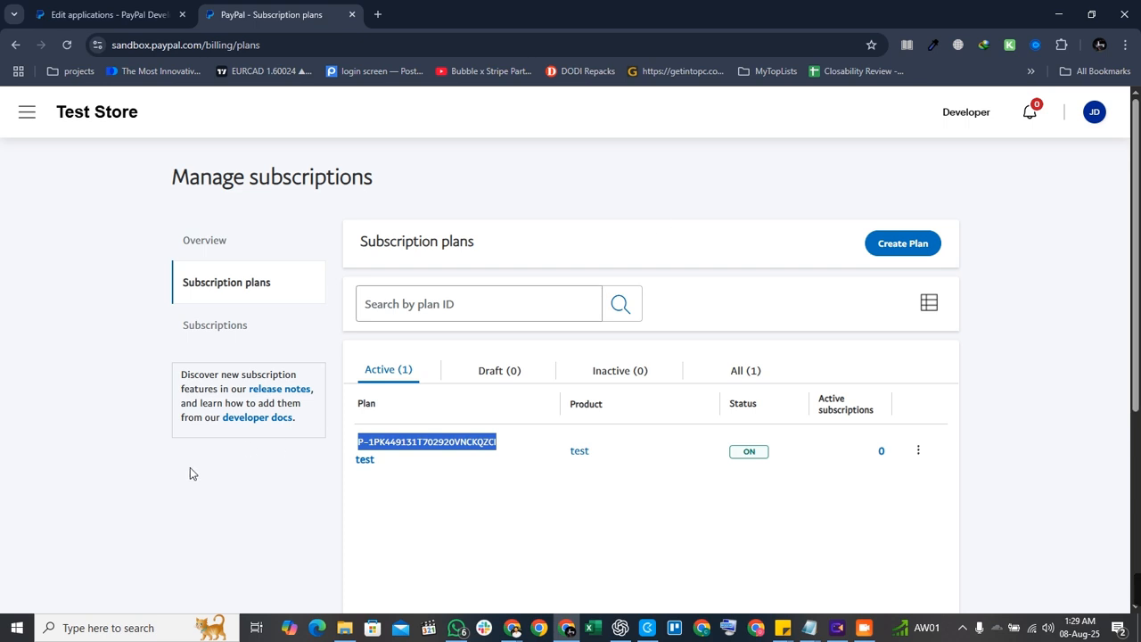
Open the Pricing Plan Paypal records in App data, showing Yearly (31) and Monthly (21).
{"action": "left_click", "coordinate": [1058, 14]}
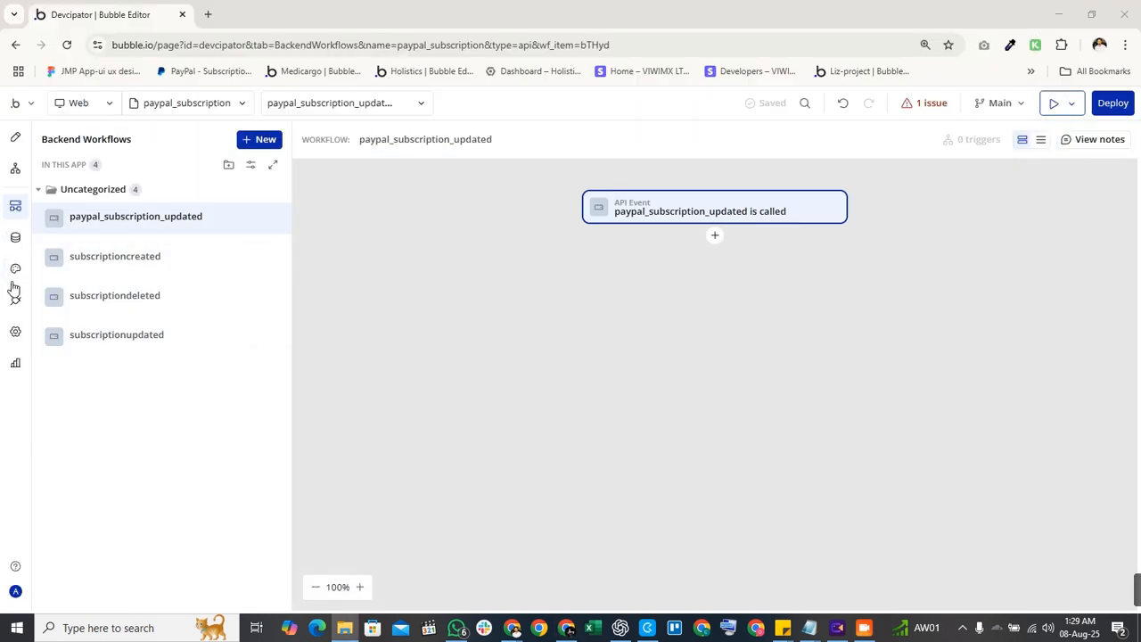
{"action": "left_click", "coordinate": [15, 240]}
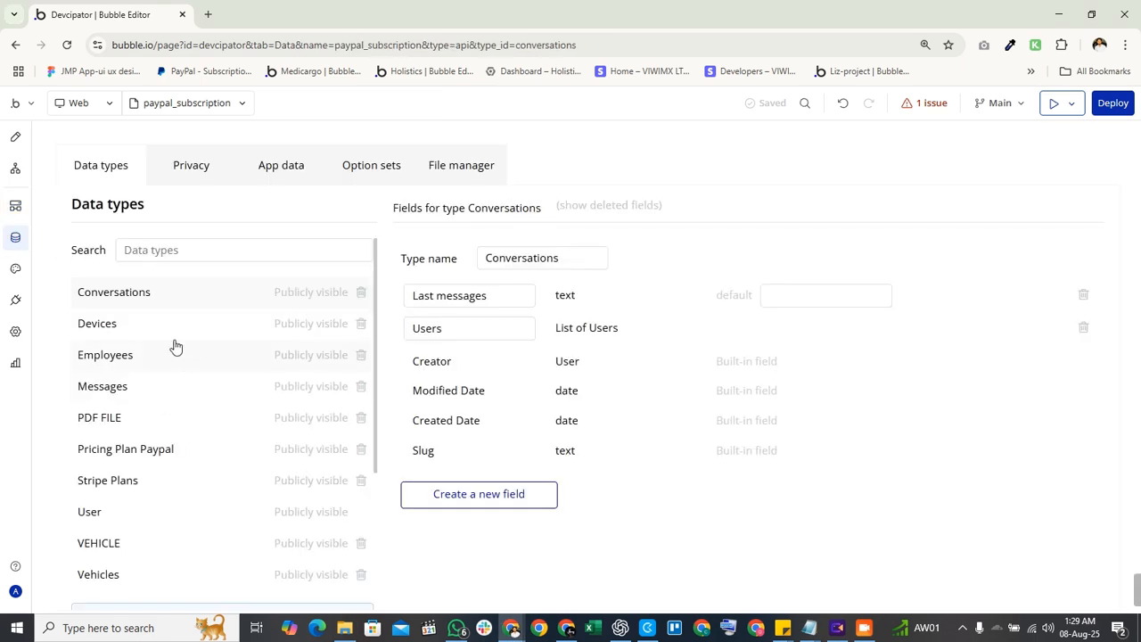
{"action": "left_click", "coordinate": [152, 448]}
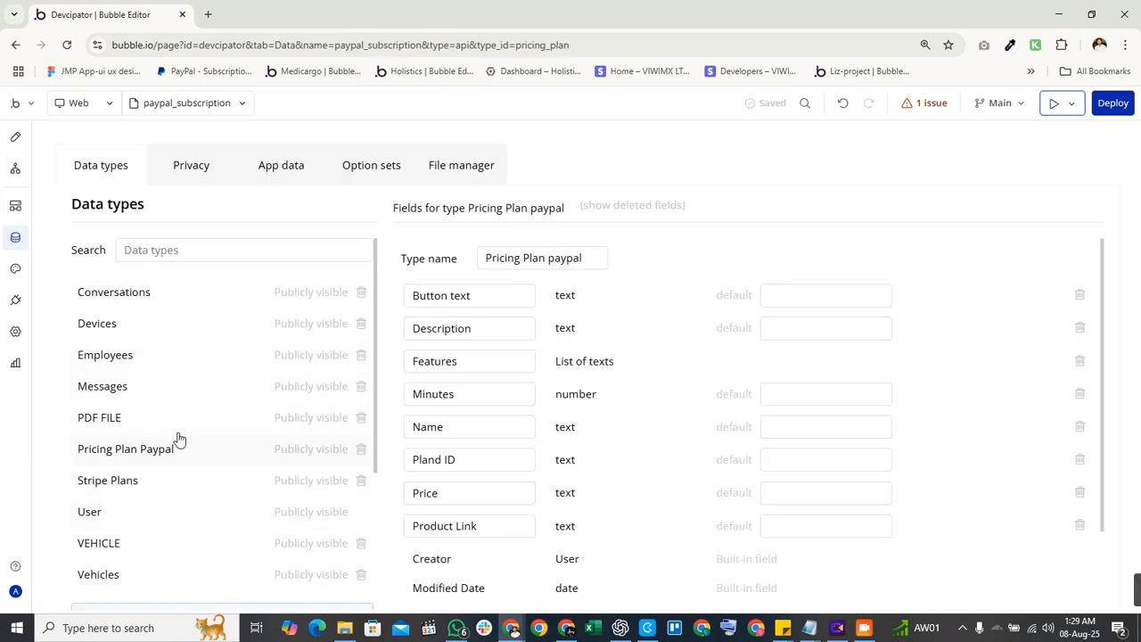
{"action": "left_click", "coordinate": [269, 153]}
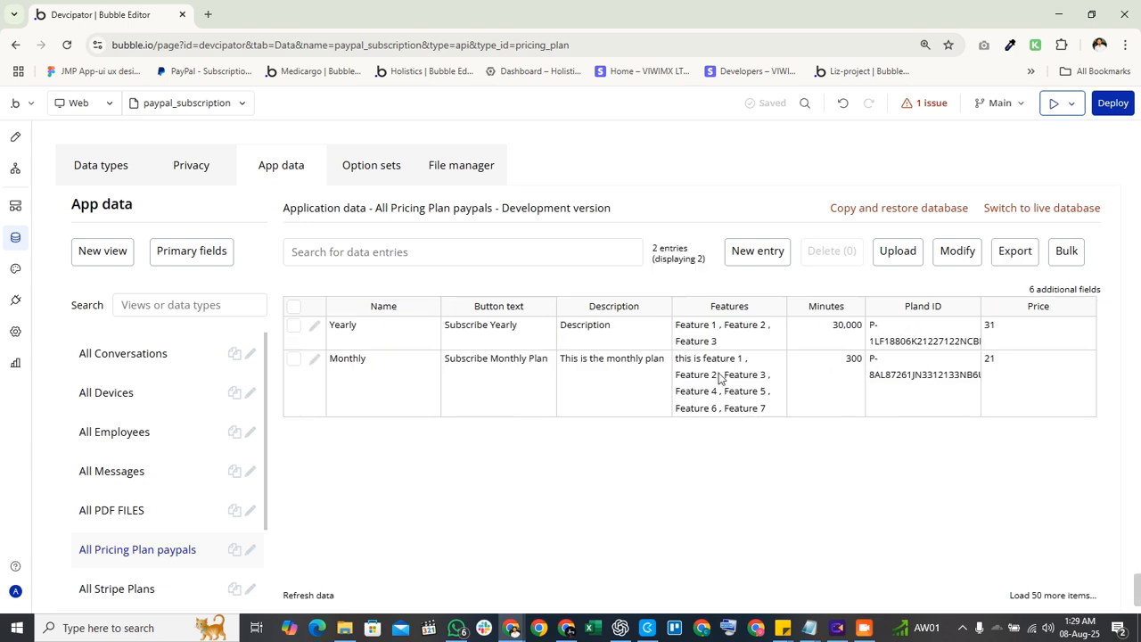
Replace the Yearly plan's Pland ID with the new PayPal plan ID and save.
{"action": "left_click", "coordinate": [313, 325]}
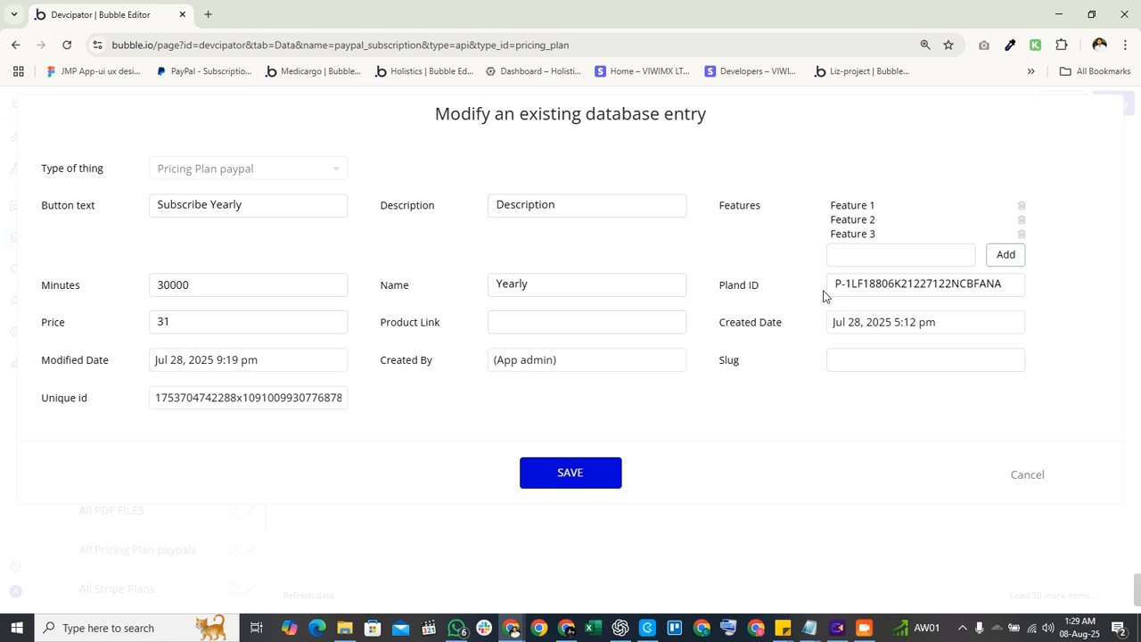
{"action": "triple_click", "coordinate": [861, 294]}
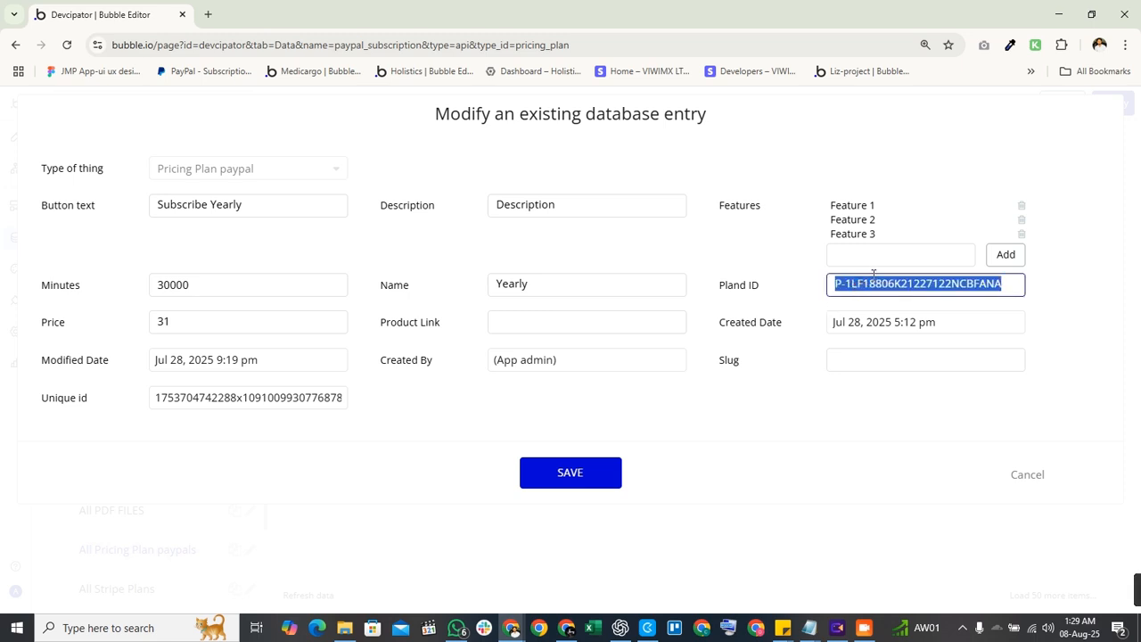
{"action": "key", "text": "ctrl+v"}
{"action": "left_click", "coordinate": [786, 323]}
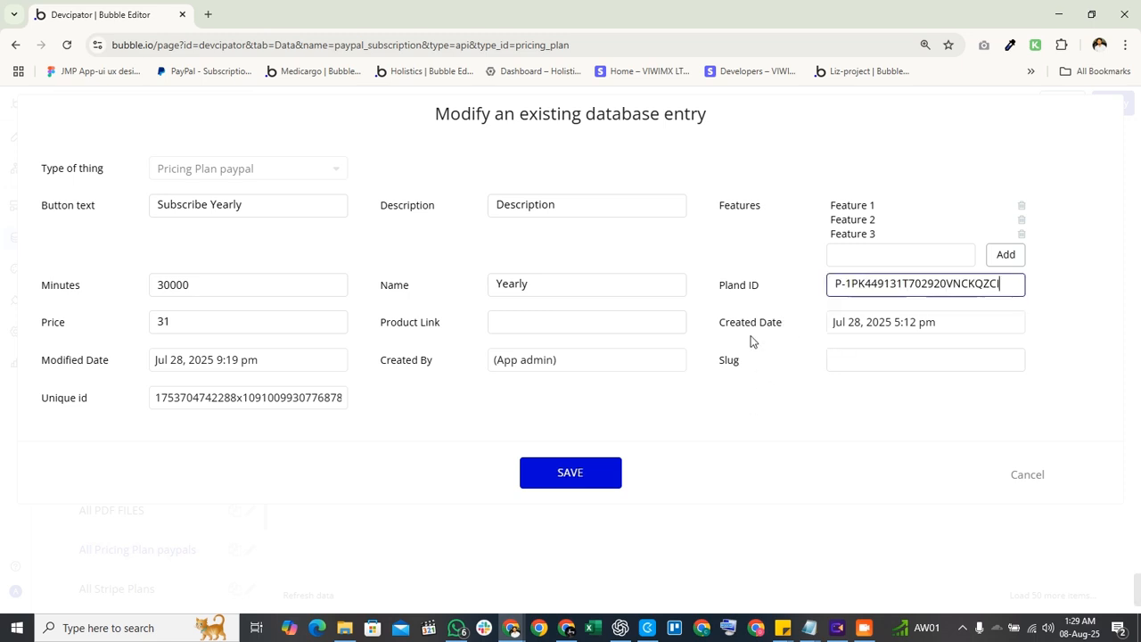
{"action": "left_click", "coordinate": [586, 488]}
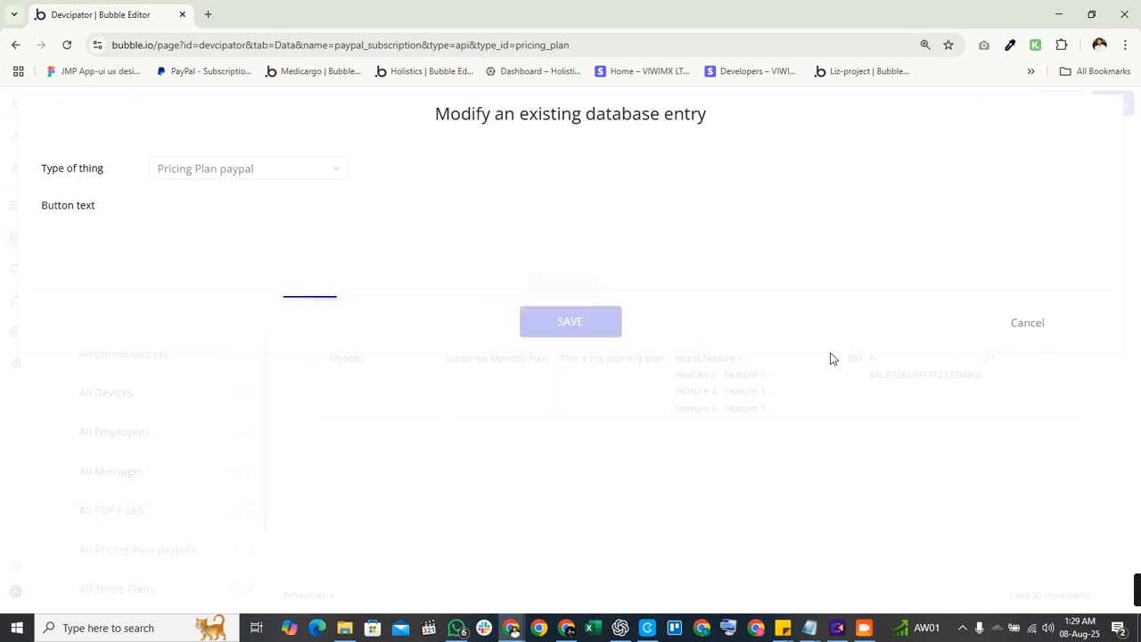
{"action": "left_click", "coordinate": [554, 287]}
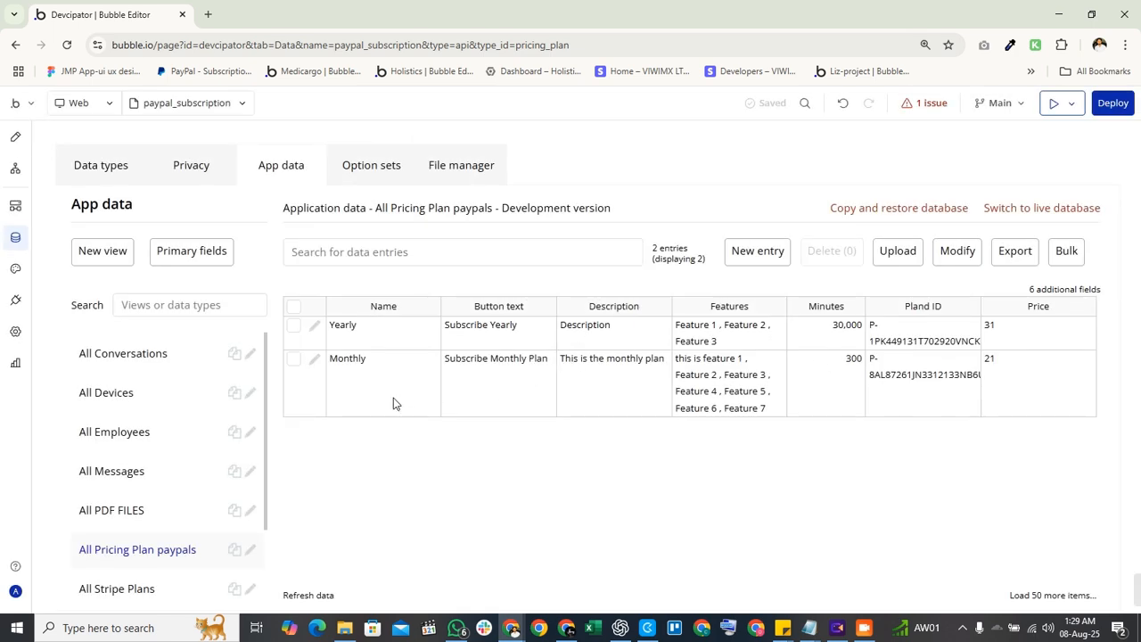
Paste the same plan ID, P-1PK449131T702920VNCKQZCI, into the Monthly plan's Pland ID and save.
{"action": "left_click", "coordinate": [312, 358]}
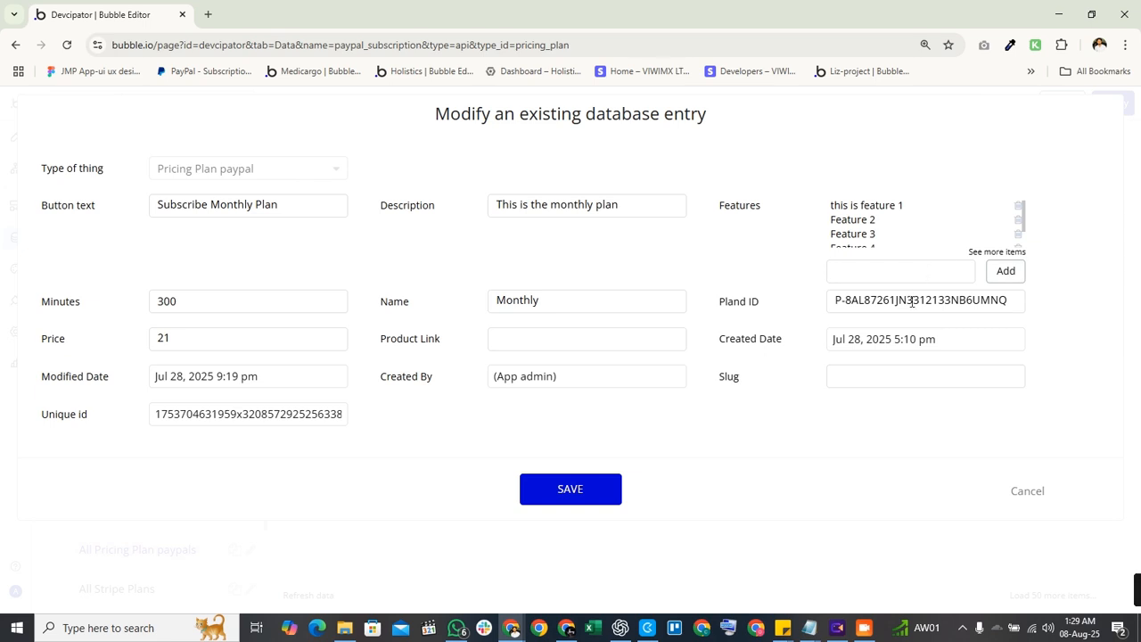
{"action": "double_click", "coordinate": [911, 301]}
{"action": "key", "text": "ctrl+v"}
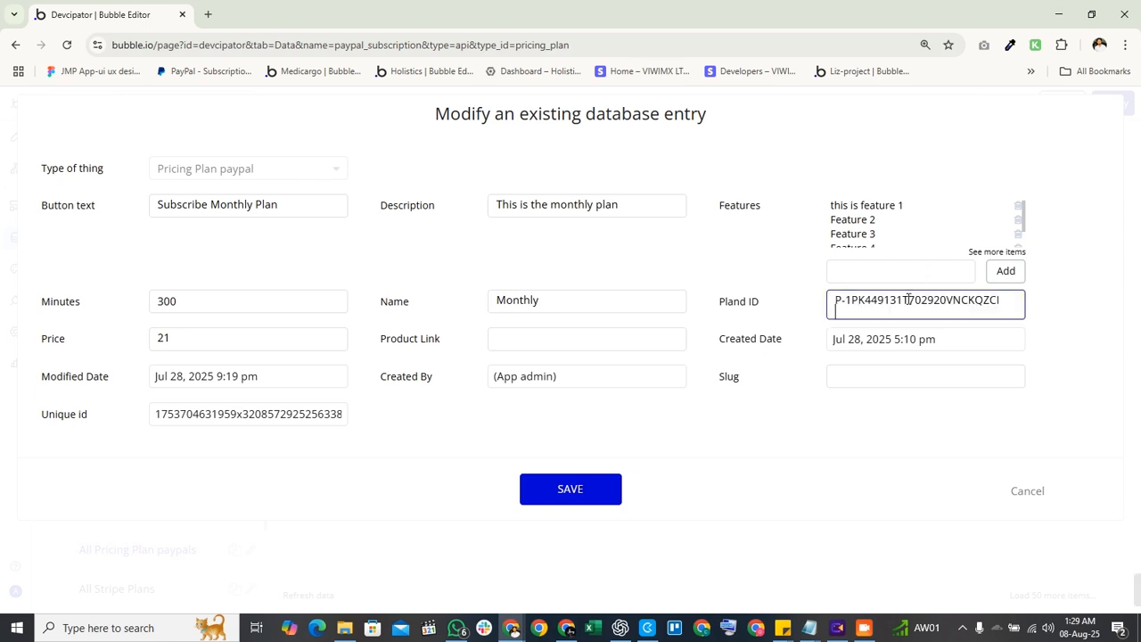
{"action": "left_click", "coordinate": [600, 495]}
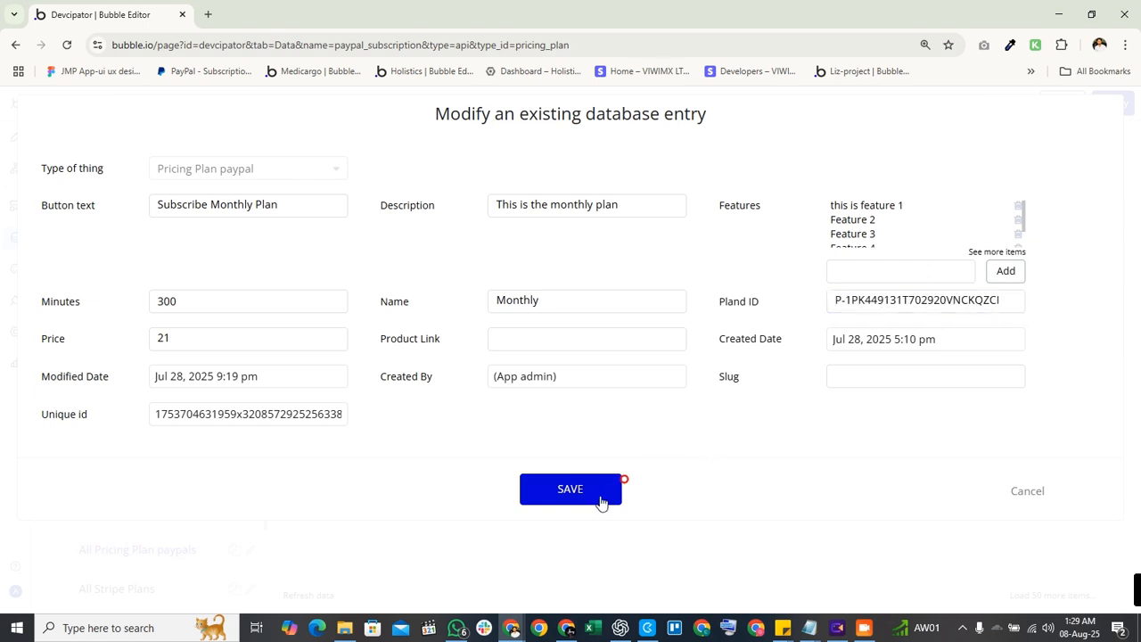
{"action": "left_click", "coordinate": [540, 285]}
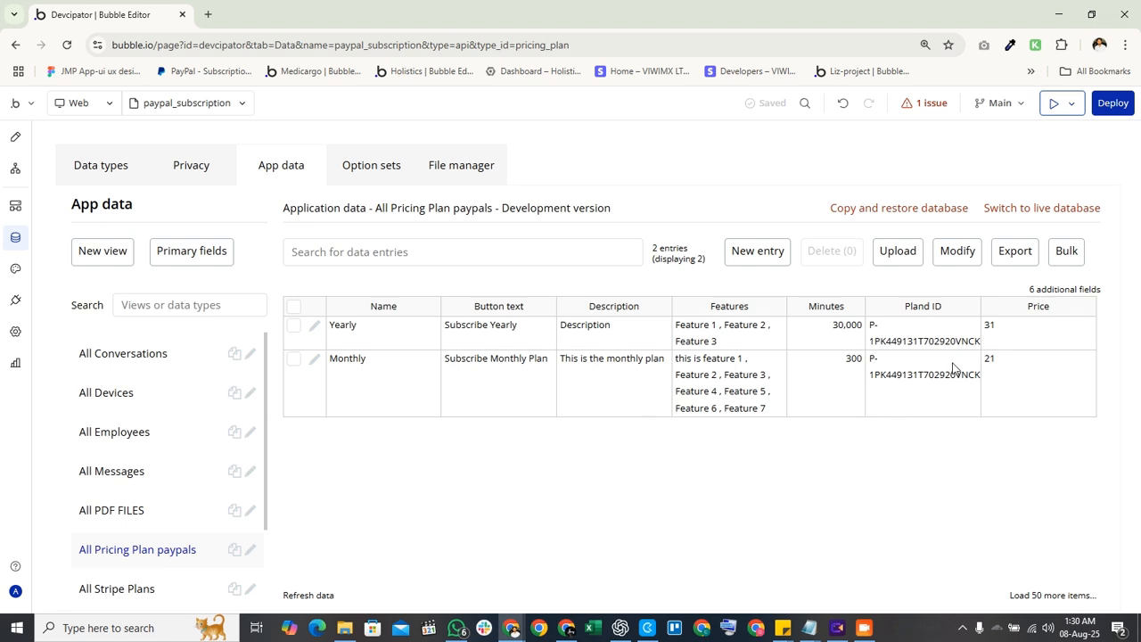
Check the Yearly Pland ID, select the Start for Free button in Design, then minimize the browser.
{"action": "left_click", "coordinate": [911, 337]}
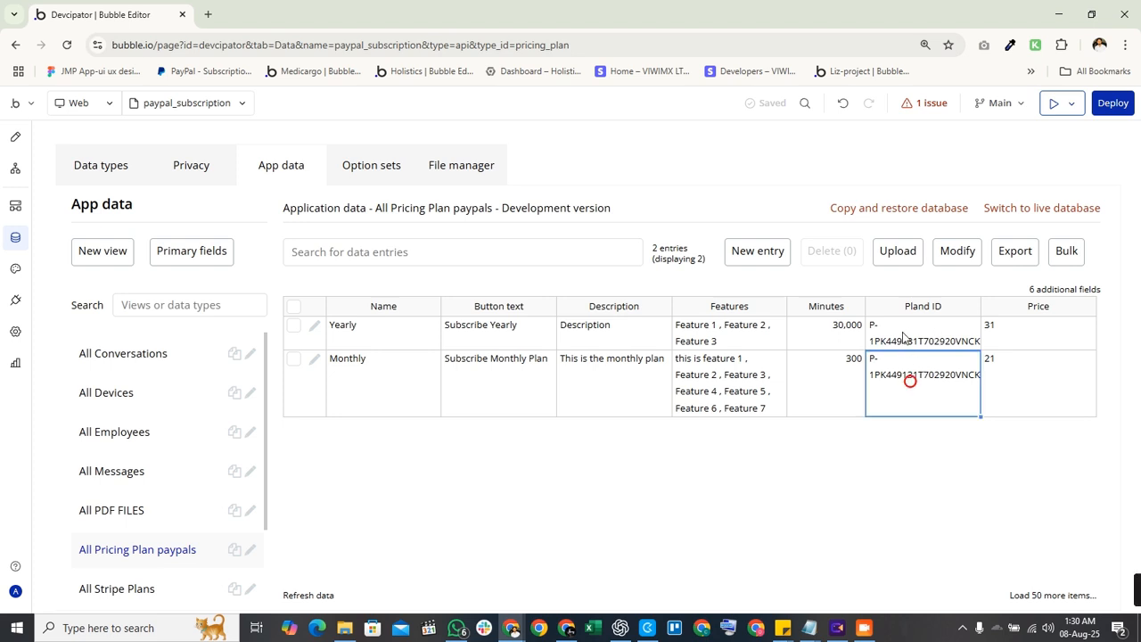
{"action": "left_click", "coordinate": [15, 136]}
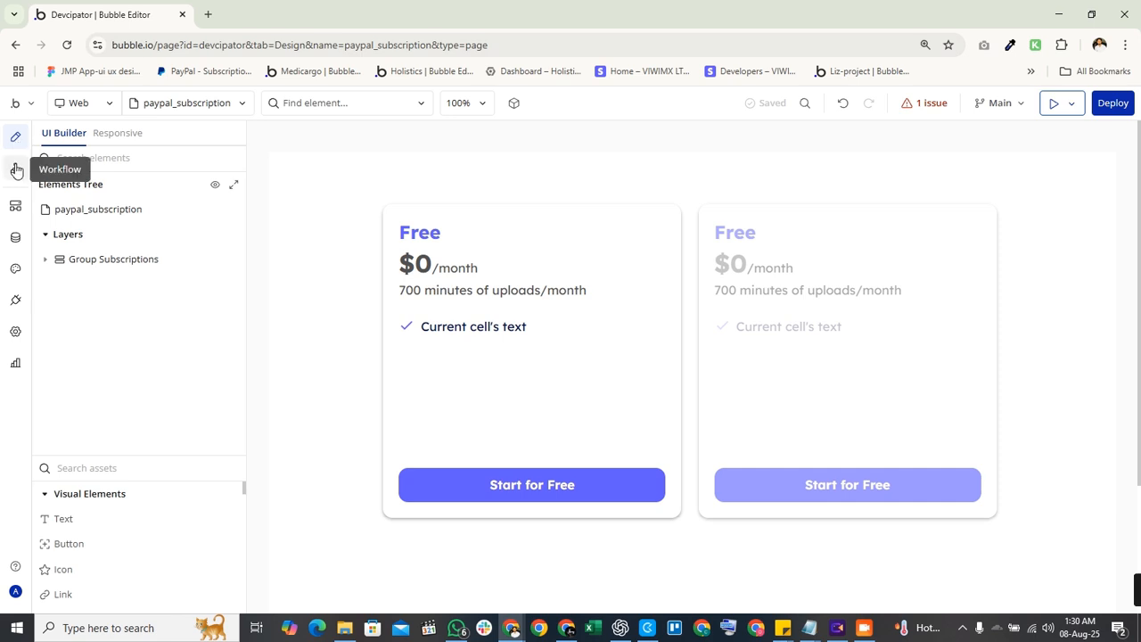
{"action": "left_click", "coordinate": [16, 175]}
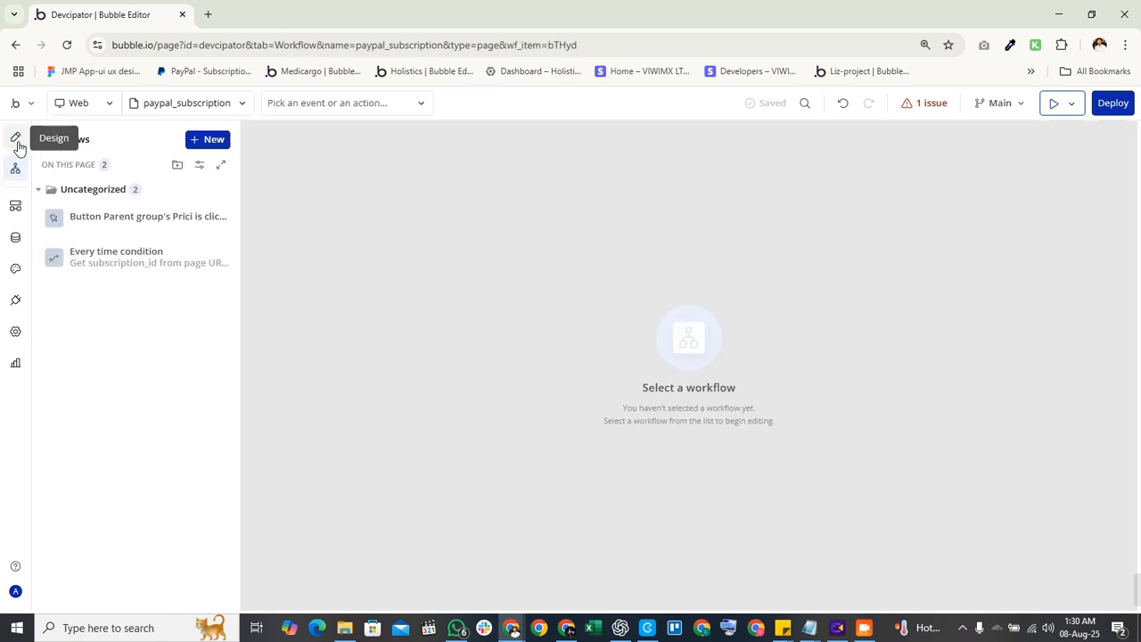
{"action": "left_click", "coordinate": [15, 139]}
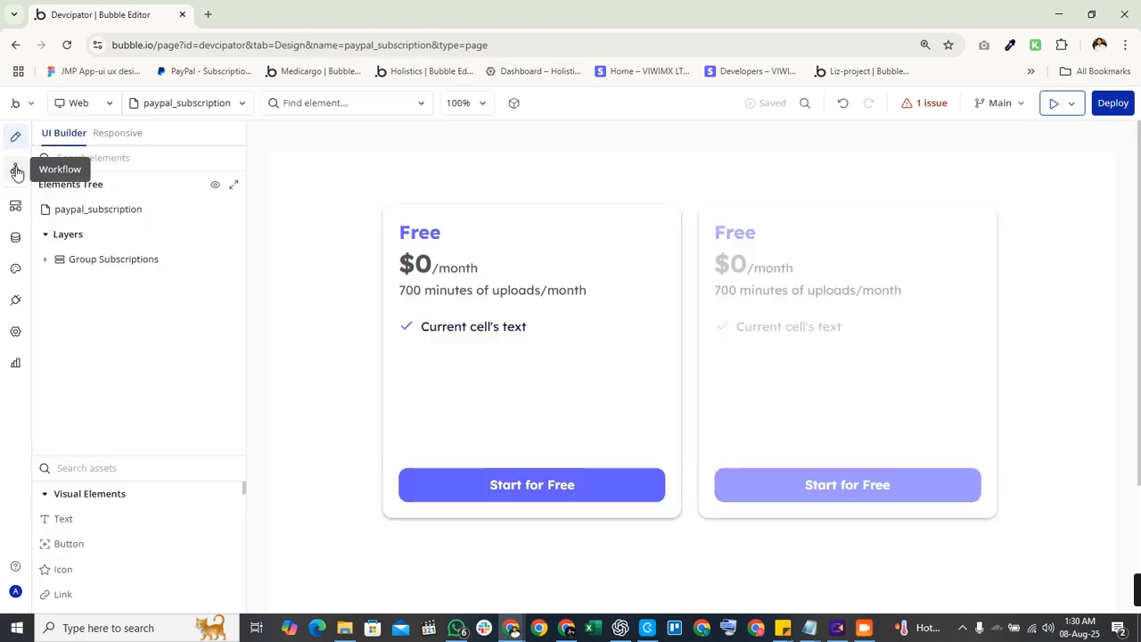
{"action": "double_click", "coordinate": [505, 479]}
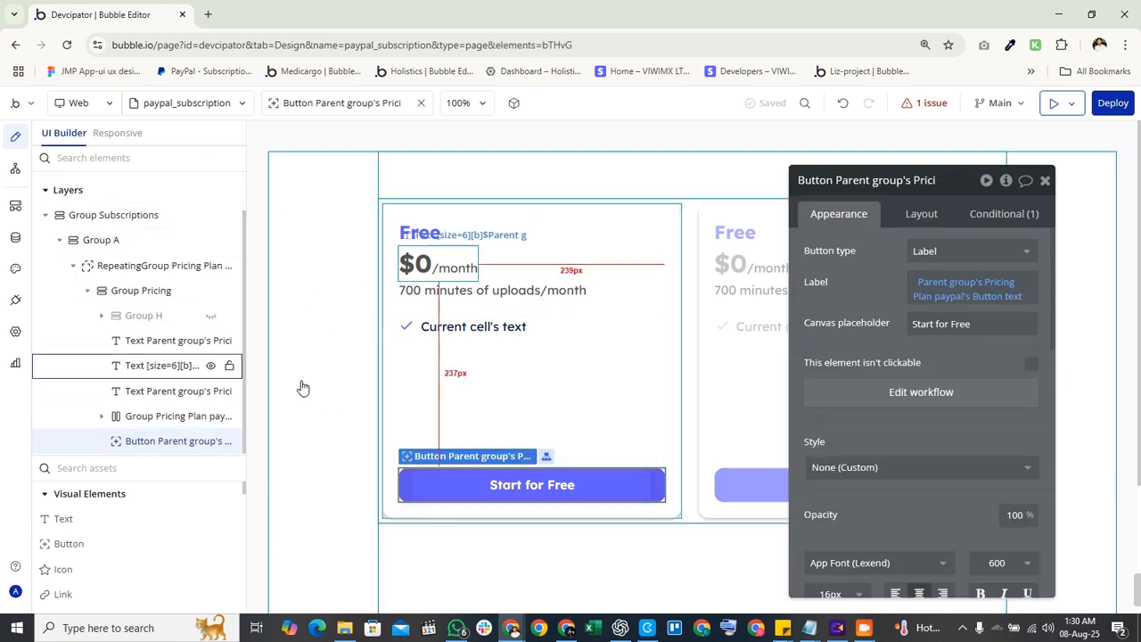
{"action": "left_click", "coordinate": [1063, 16]}
Minimize the remaining window and Notepad, then restore the Bubble Editor Chrome window from the taskbar.
{"action": "left_click", "coordinate": [1057, 12]}
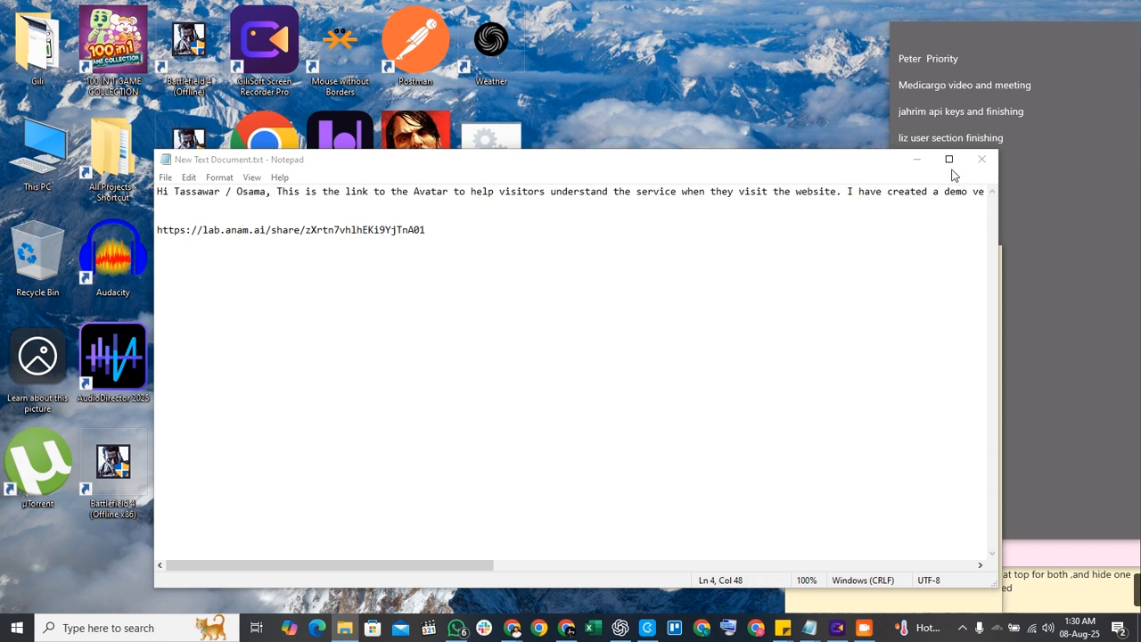
{"action": "left_click", "coordinate": [917, 160]}
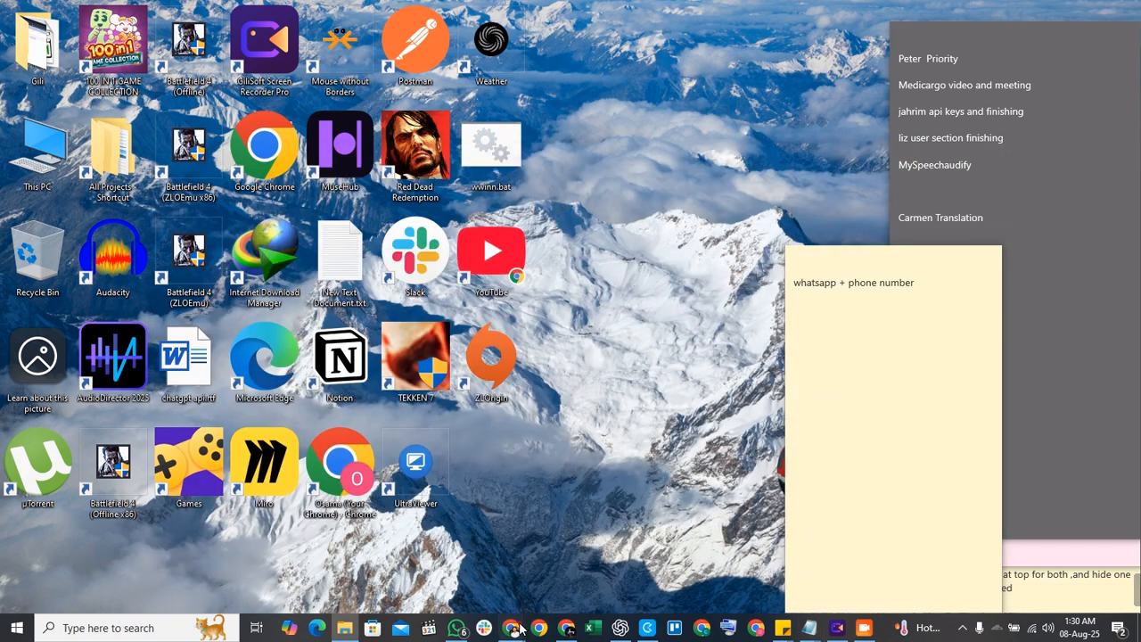
{"action": "mouse_move", "coordinate": [520, 629]}
{"action": "left_click", "coordinate": [428, 553]}
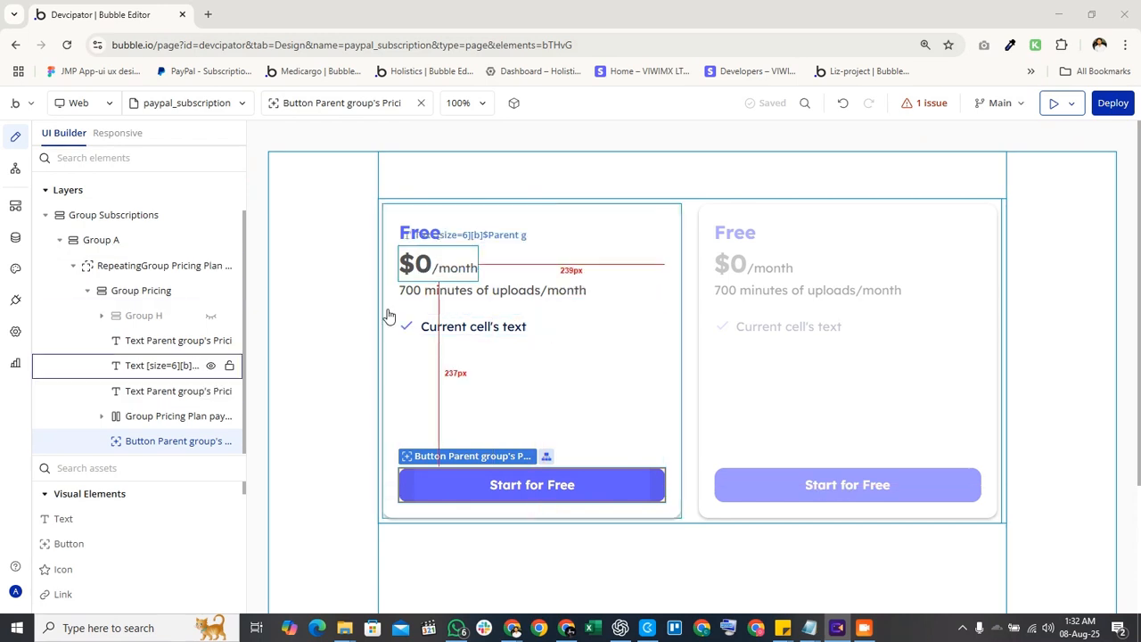
Check the Pricing Plan paypals data, then go to Backend Workflows for paypal_subscription_updated.
{"action": "left_click", "coordinate": [12, 242]}
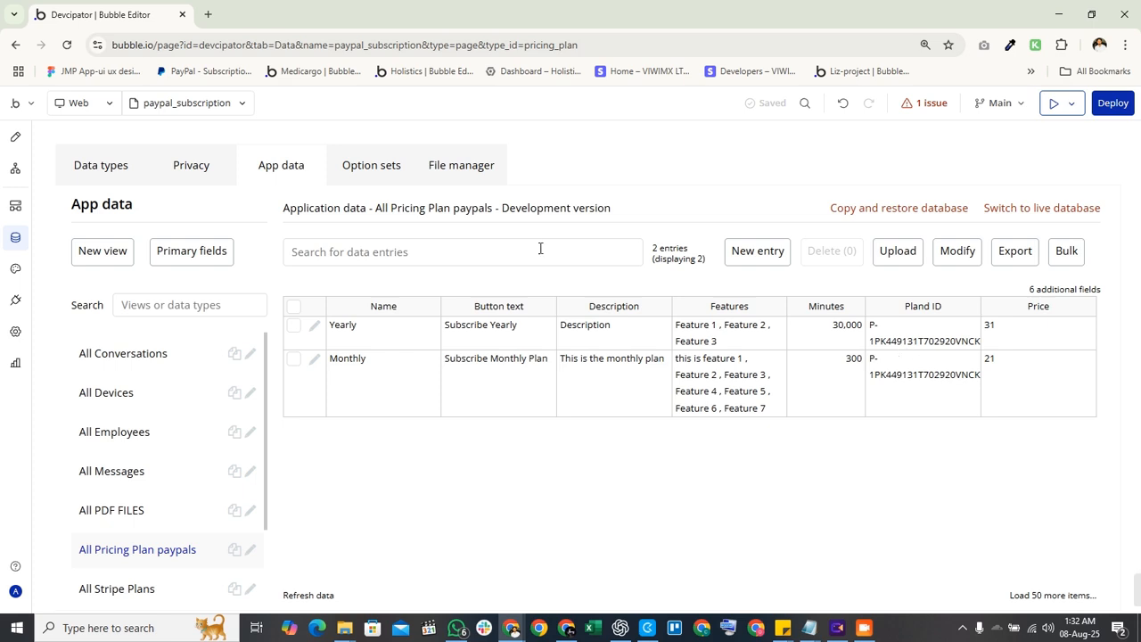
{"action": "left_click", "coordinate": [15, 137]}
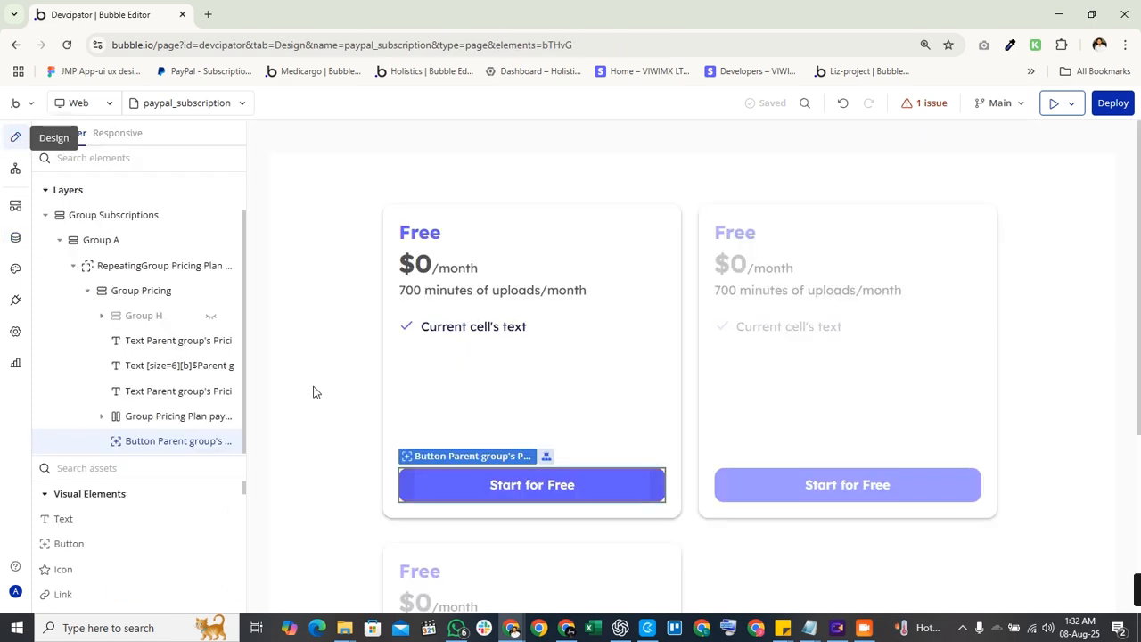
{"action": "left_click", "coordinate": [585, 495]}
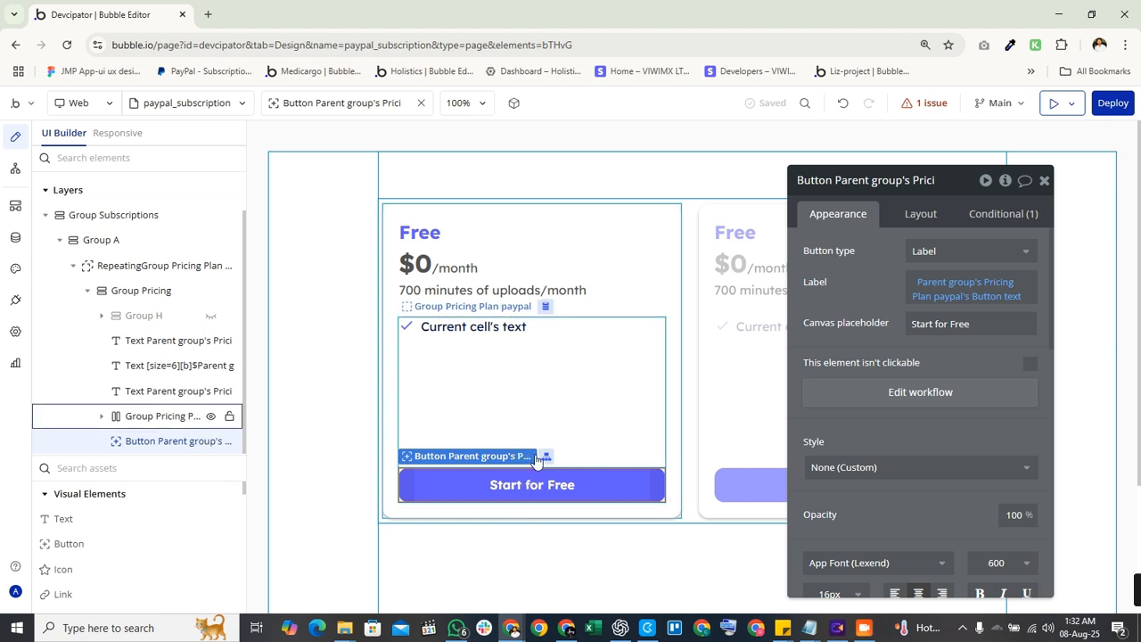
{"action": "left_click", "coordinate": [16, 207]}
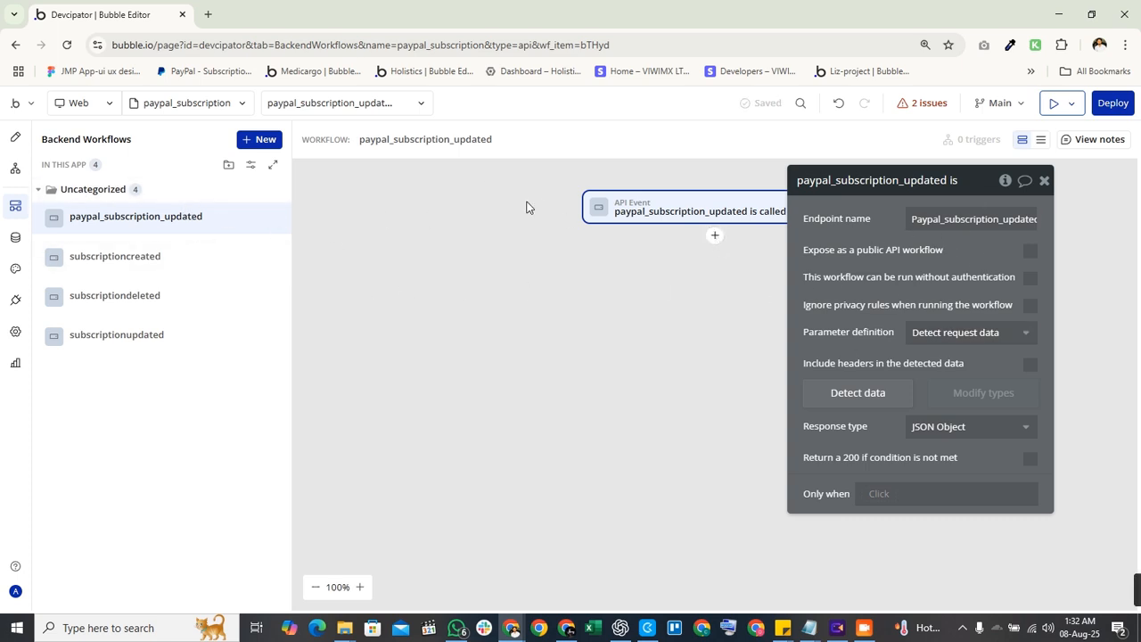
Expose paypal_subscription_updated as a public API that runs without authentication and ignores privacy rules.
{"action": "left_click_drag", "start_coordinate": [970, 279], "coordinate": [732, 265]}
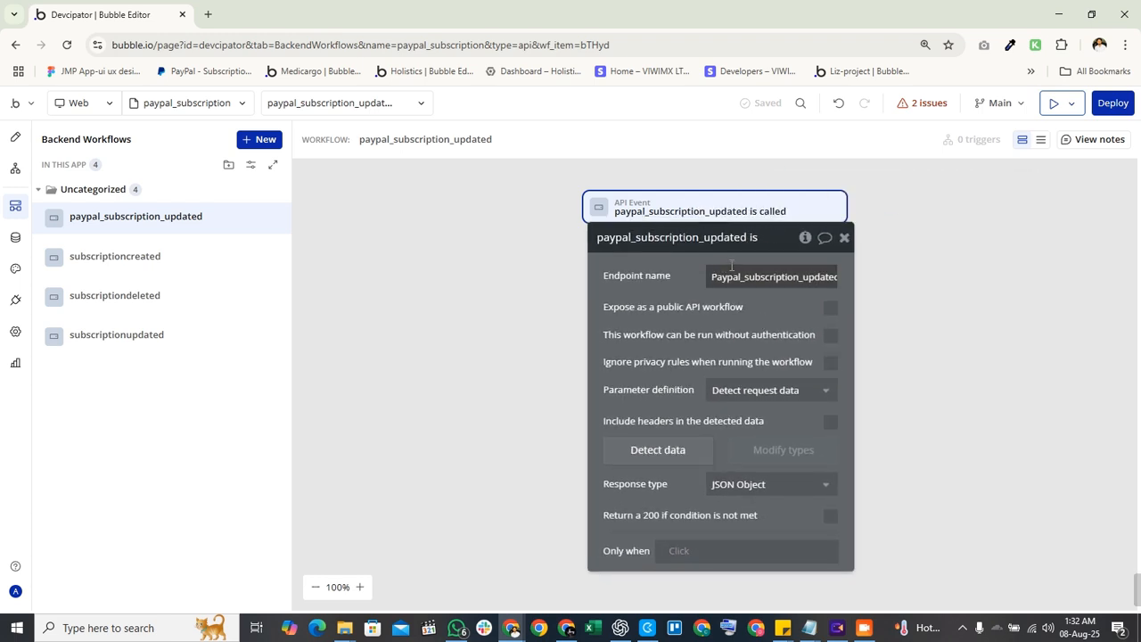
{"action": "left_click_drag", "start_coordinate": [810, 277], "coordinate": [881, 293]}
{"action": "left_click_drag", "start_coordinate": [756, 273], "coordinate": [729, 347]}
{"action": "left_click", "coordinate": [724, 340]}
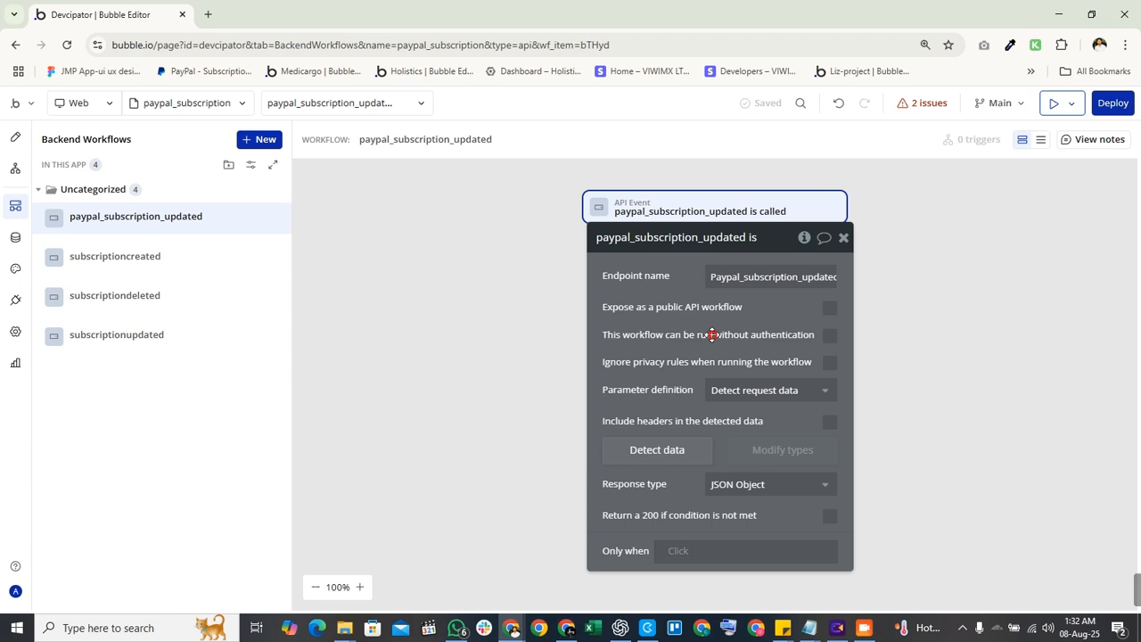
{"action": "left_click", "coordinate": [829, 308]}
{"action": "left_click", "coordinate": [829, 335]}
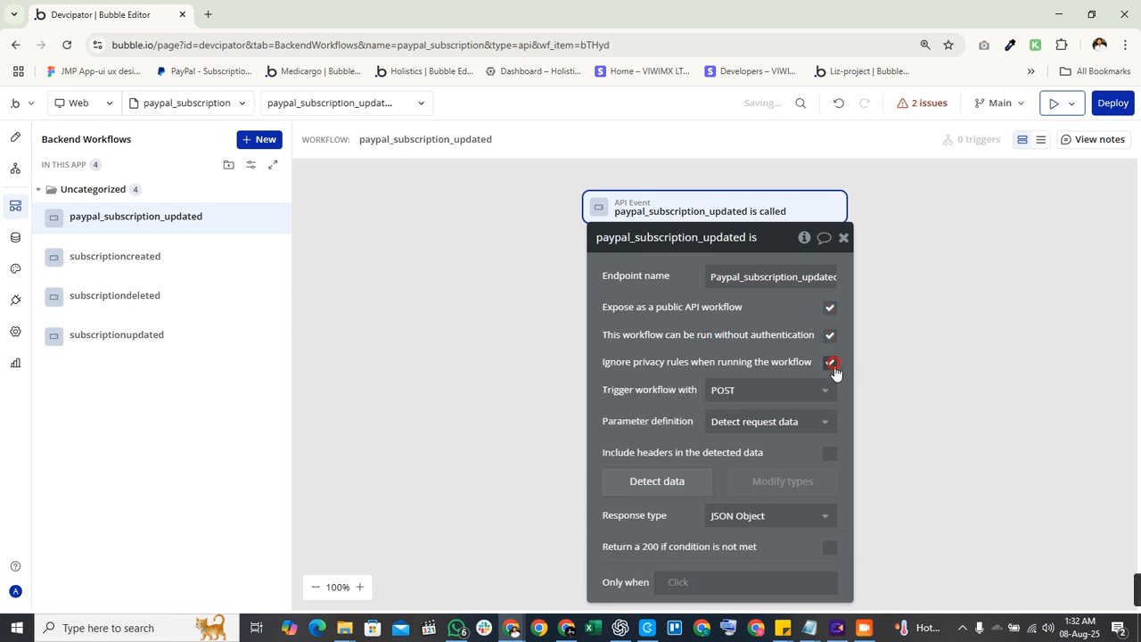
Set parameter definition to Detect request data, start detection, and copy the initialize URL.
{"action": "left_click", "coordinate": [755, 425]}
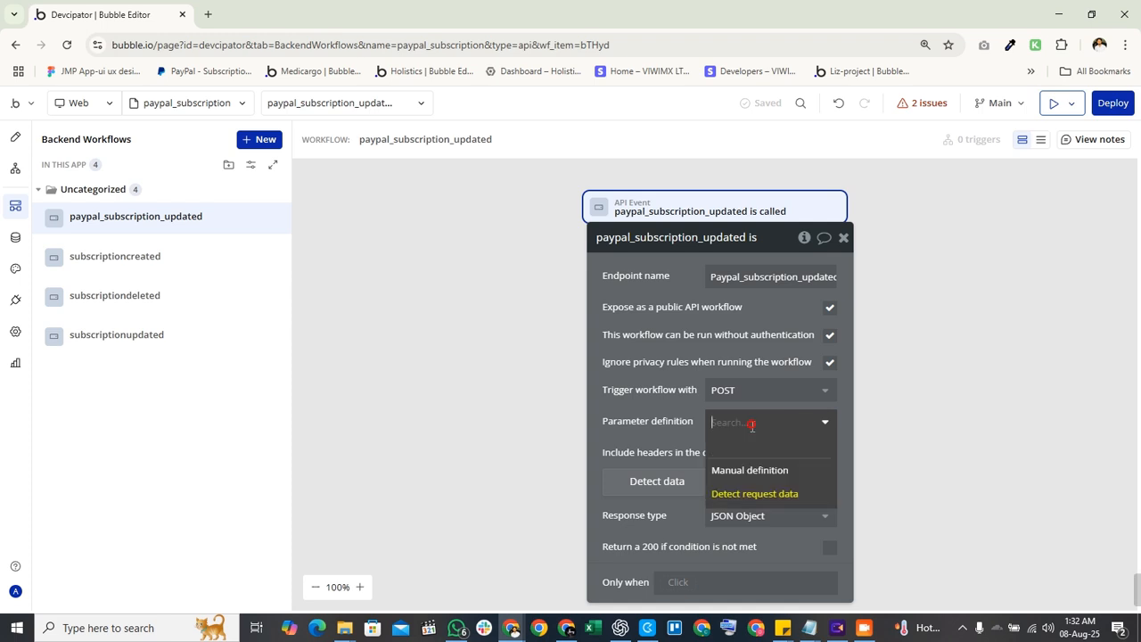
{"action": "left_click", "coordinate": [738, 496]}
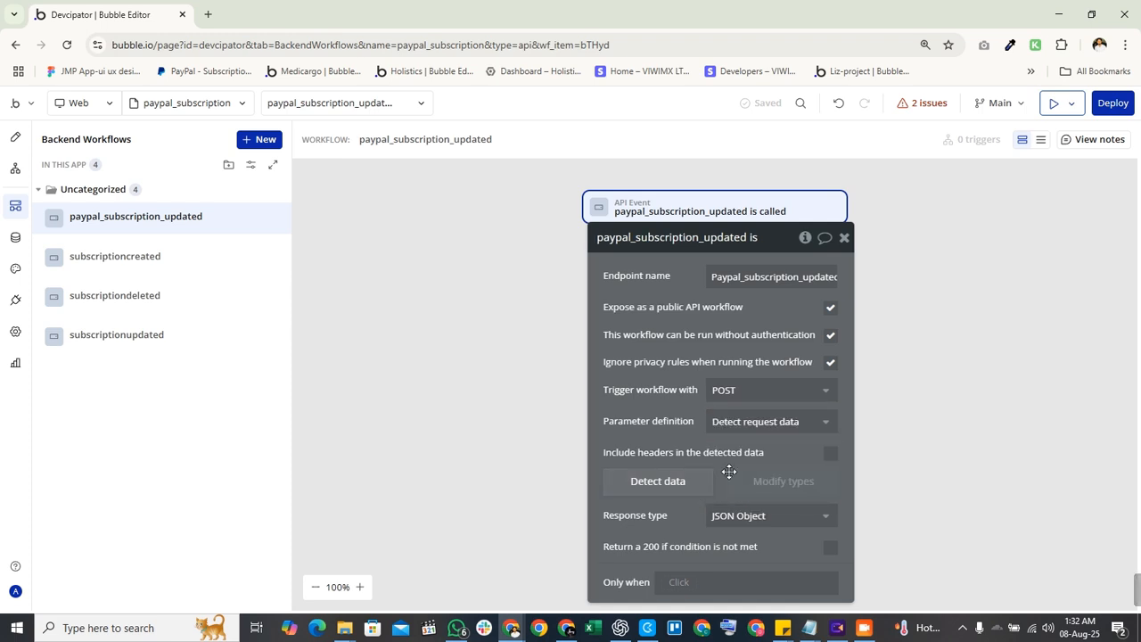
{"action": "left_click", "coordinate": [682, 486]}
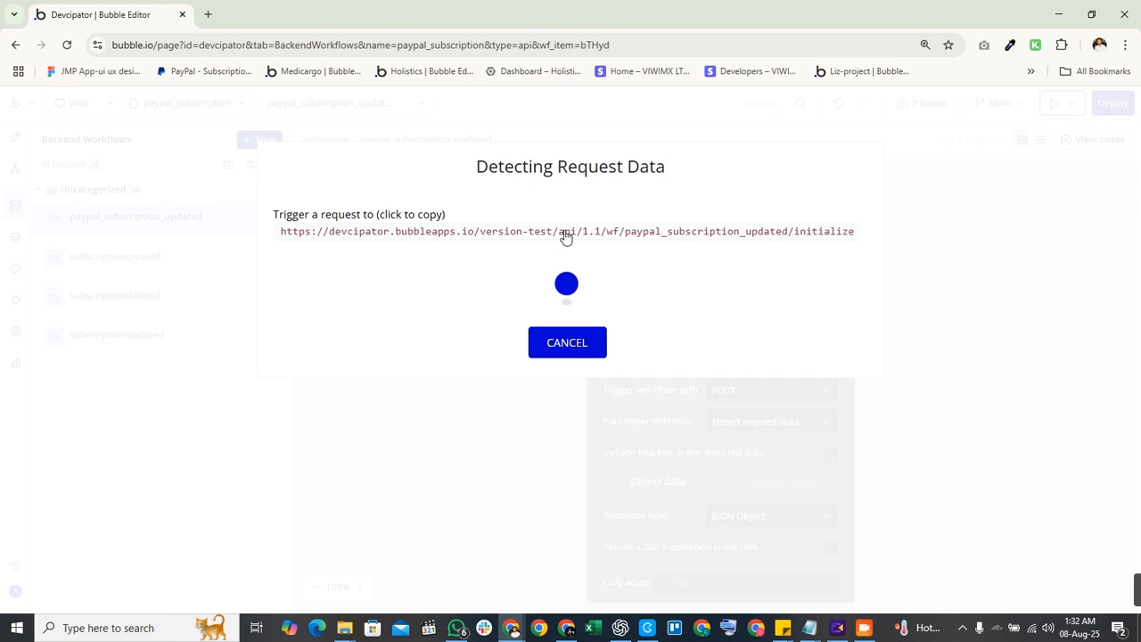
{"action": "left_click", "coordinate": [565, 234]}
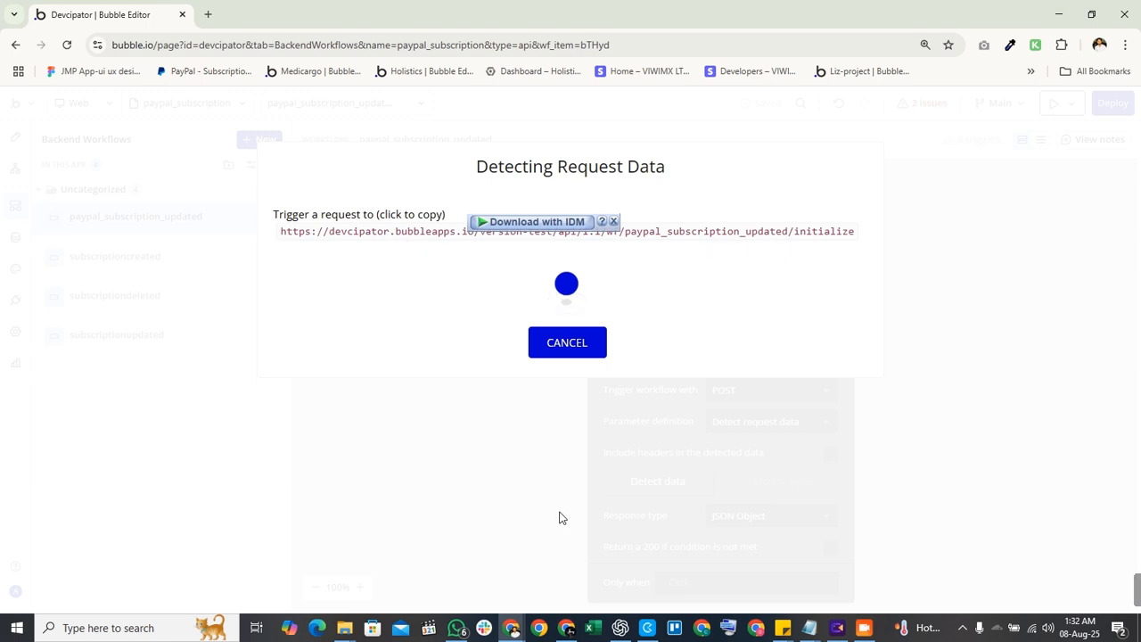
{"action": "left_click", "coordinate": [560, 632]}
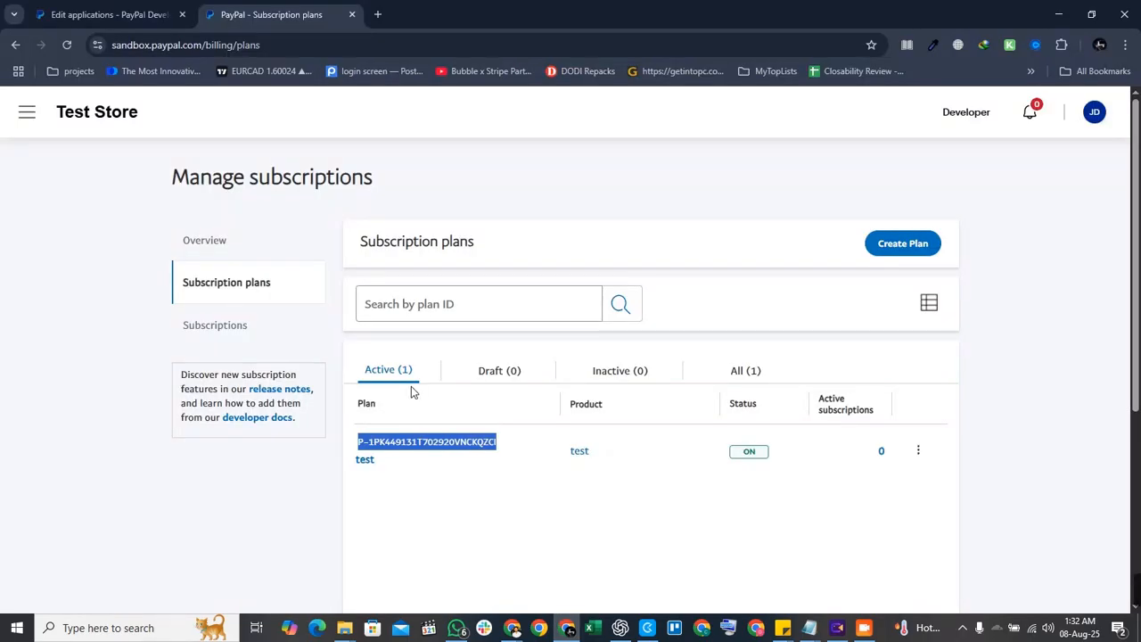
Start a new sandbox webhook and browse the Billing plan and Billing subscription event types.
{"action": "left_click", "coordinate": [45, 11]}
{"action": "left_click", "coordinate": [145, 448]}
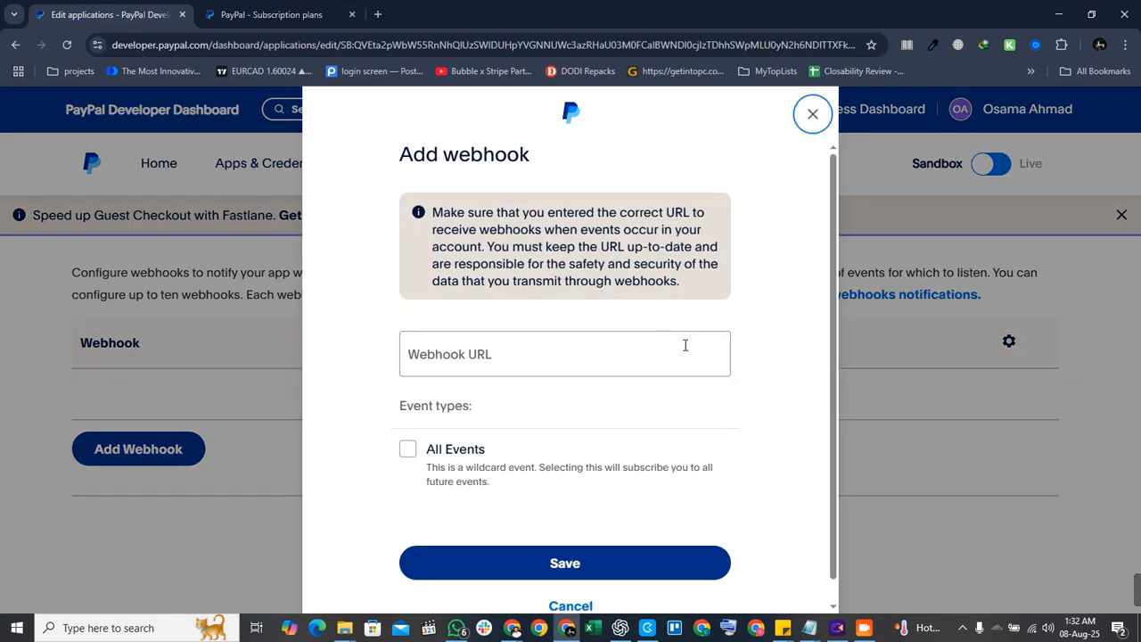
{"action": "left_click", "coordinate": [617, 363]}
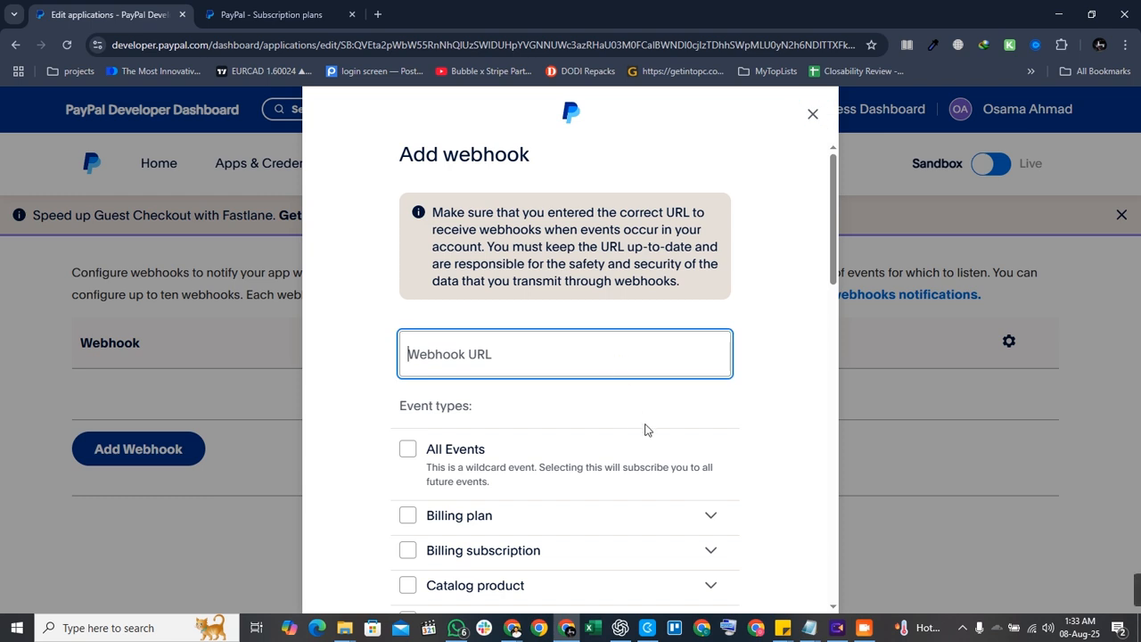
{"action": "left_click", "coordinate": [531, 519]}
{"action": "scroll", "coordinate": [550, 517], "scroll_direction": "down", "scroll_amount": 2}
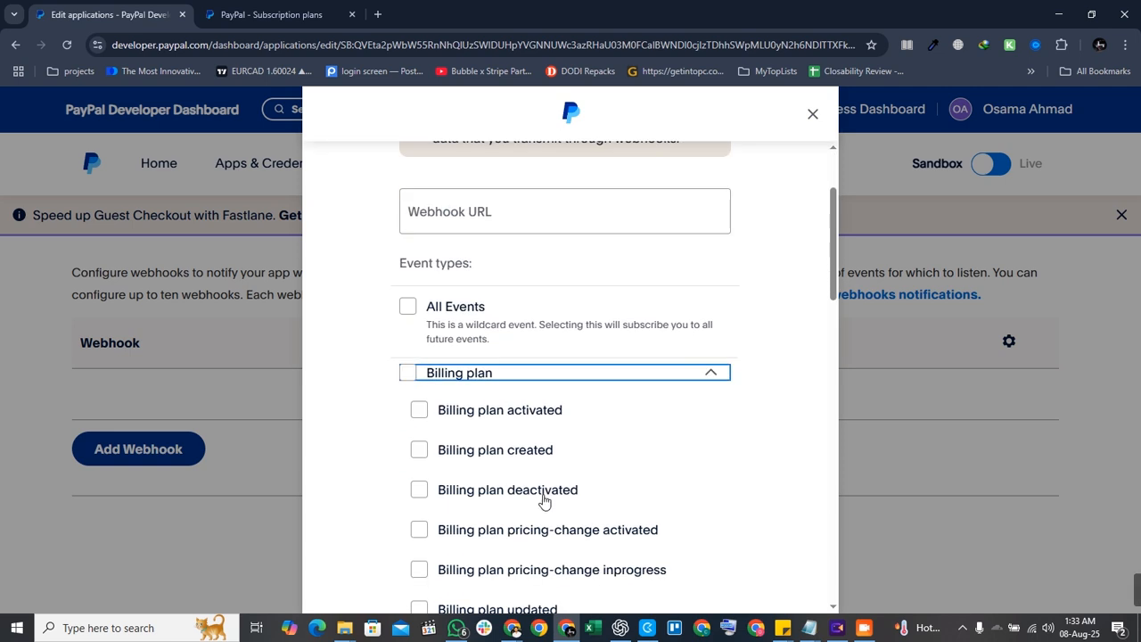
{"action": "left_click", "coordinate": [524, 376]}
{"action": "scroll", "coordinate": [570, 428], "scroll_direction": "down", "scroll_amount": 2}
{"action": "left_click", "coordinate": [539, 258]}
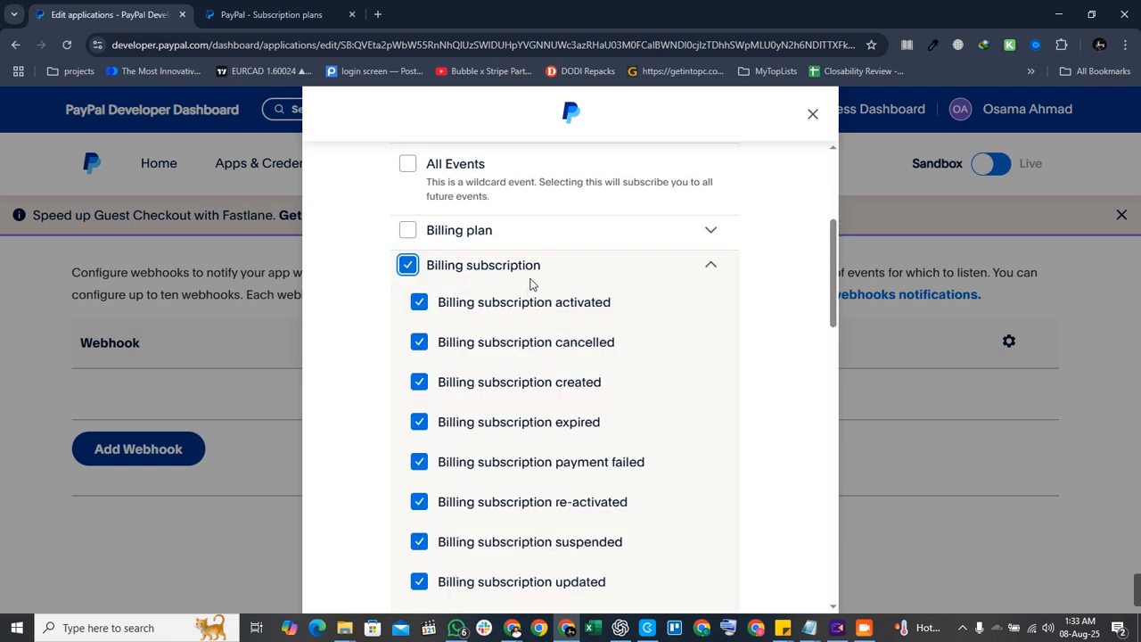
{"action": "left_click", "coordinate": [407, 265]}
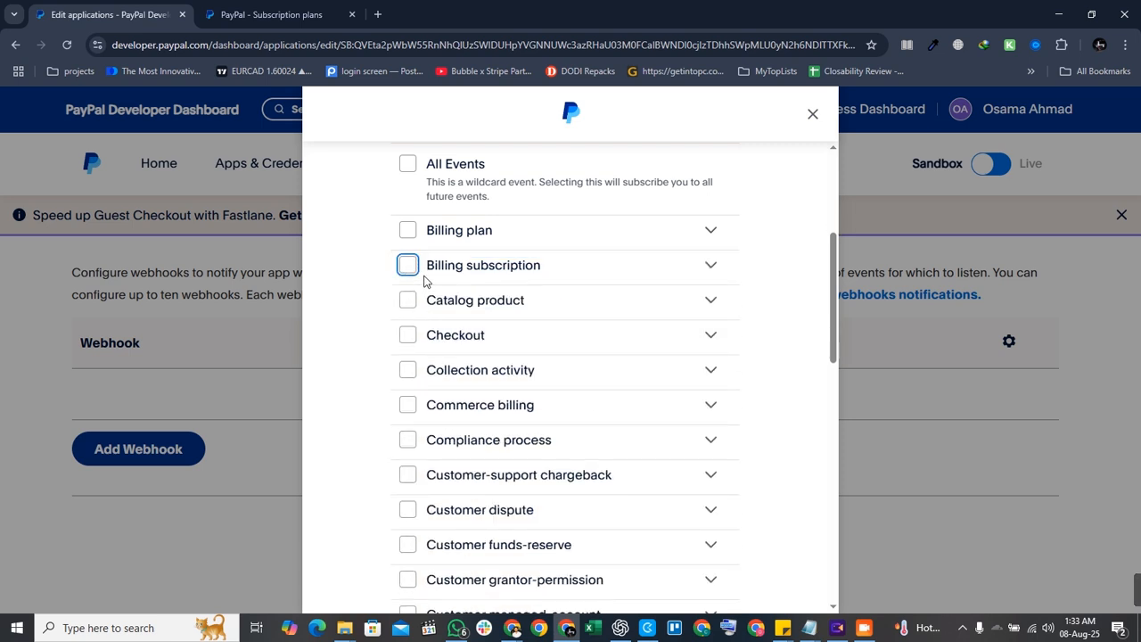
Choose Billing subscription cancelled and updated, then try saving, which reports the URL is required.
{"action": "left_click", "coordinate": [708, 269]}
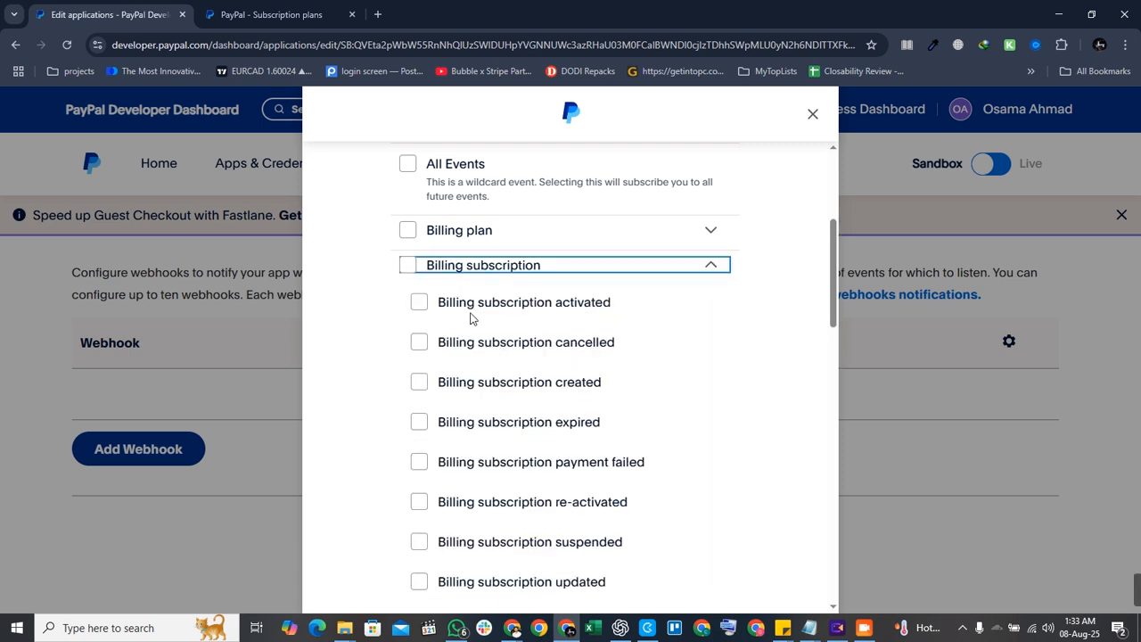
{"action": "left_click", "coordinate": [420, 305]}
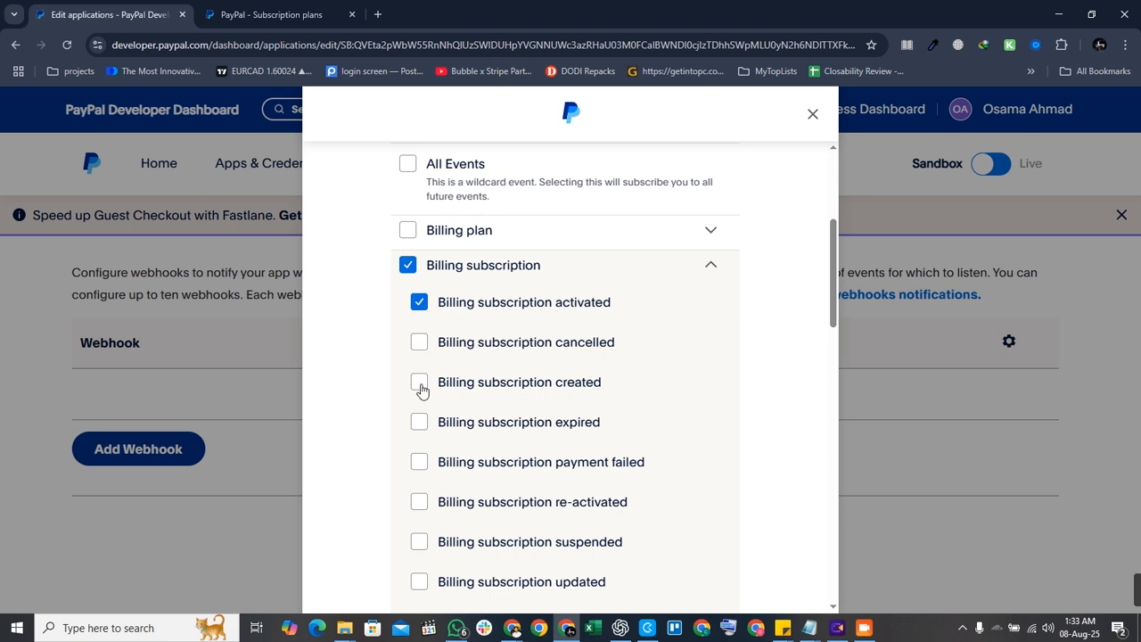
{"action": "left_click", "coordinate": [420, 340]}
{"action": "left_click", "coordinate": [425, 384]}
{"action": "scroll", "coordinate": [436, 394], "scroll_direction": "down", "scroll_amount": 1}
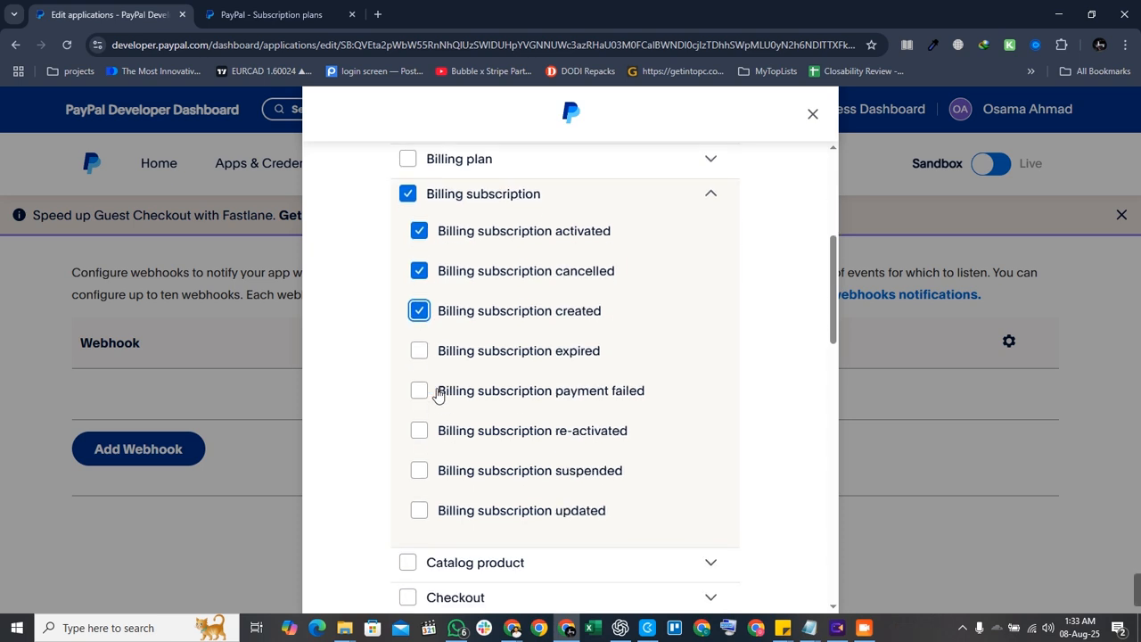
{"action": "left_click", "coordinate": [421, 355]}
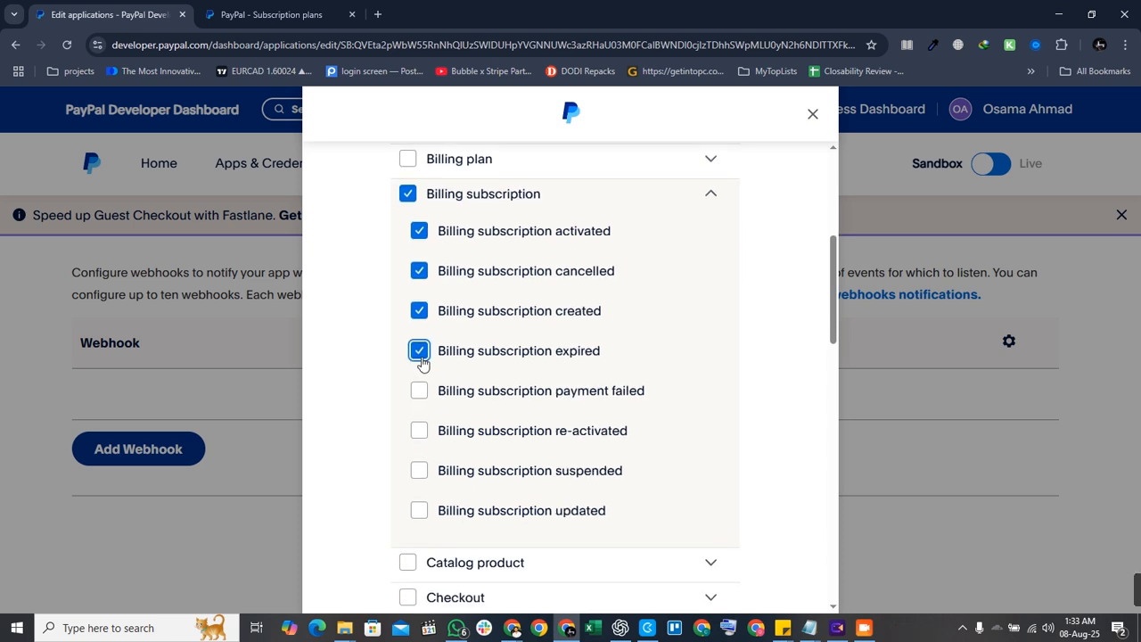
{"action": "left_click", "coordinate": [421, 360]}
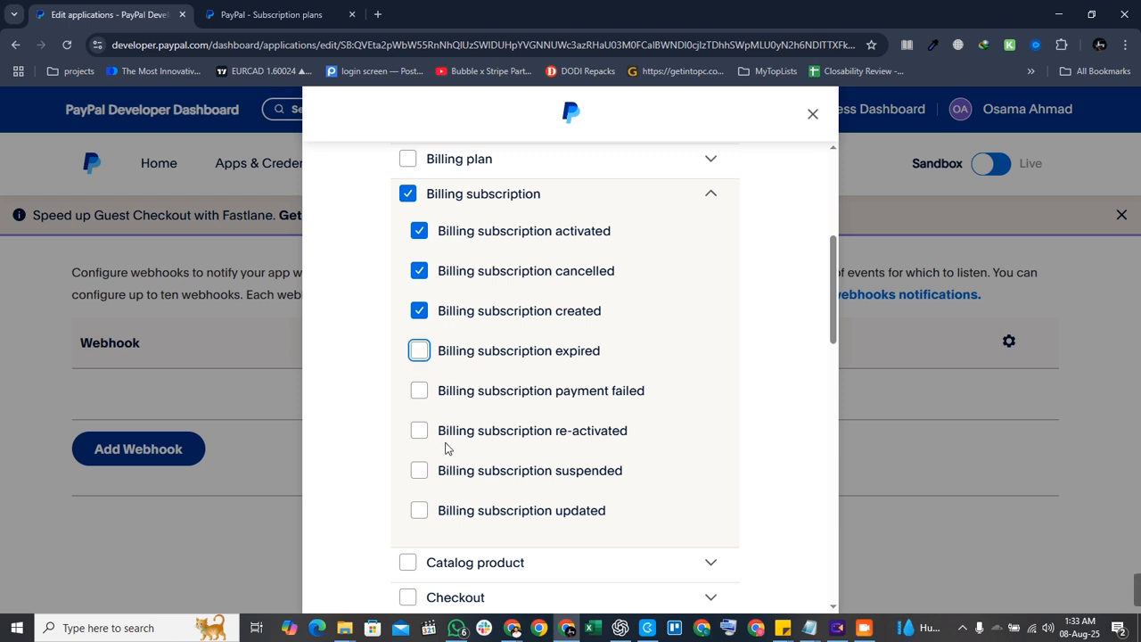
{"action": "left_click", "coordinate": [419, 510]}
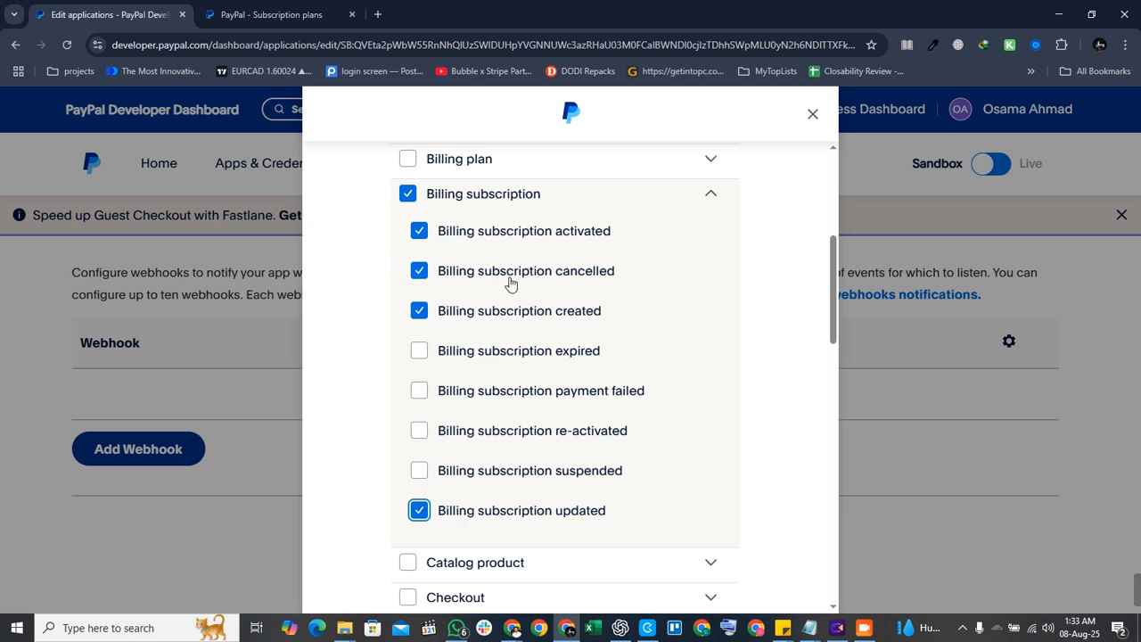
{"action": "left_click", "coordinate": [421, 311]}
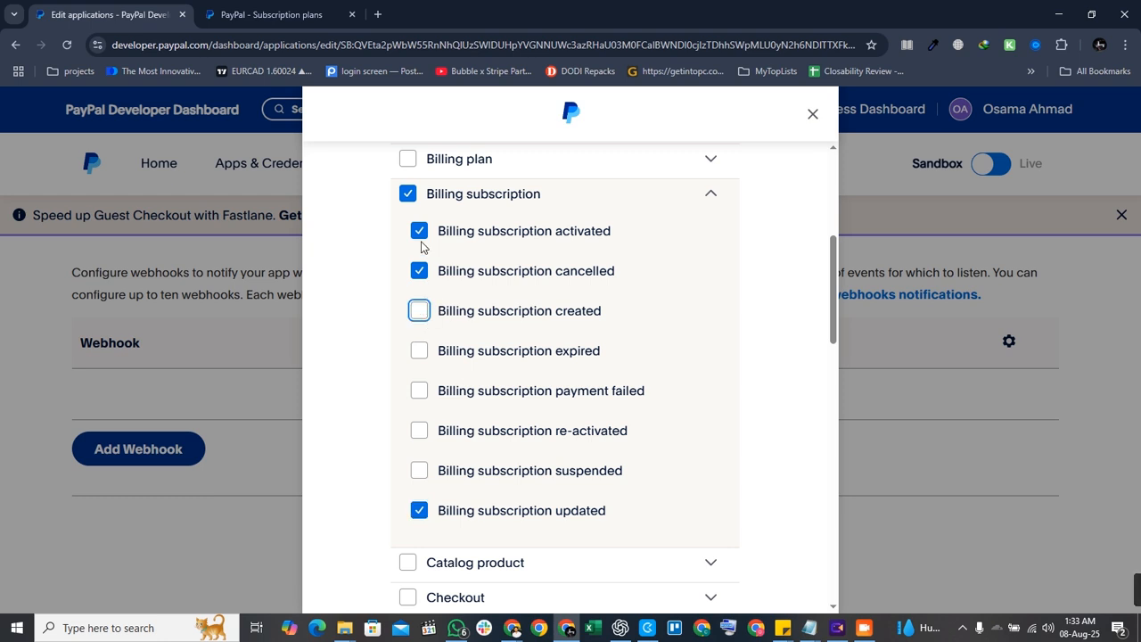
{"action": "left_click", "coordinate": [419, 233]}
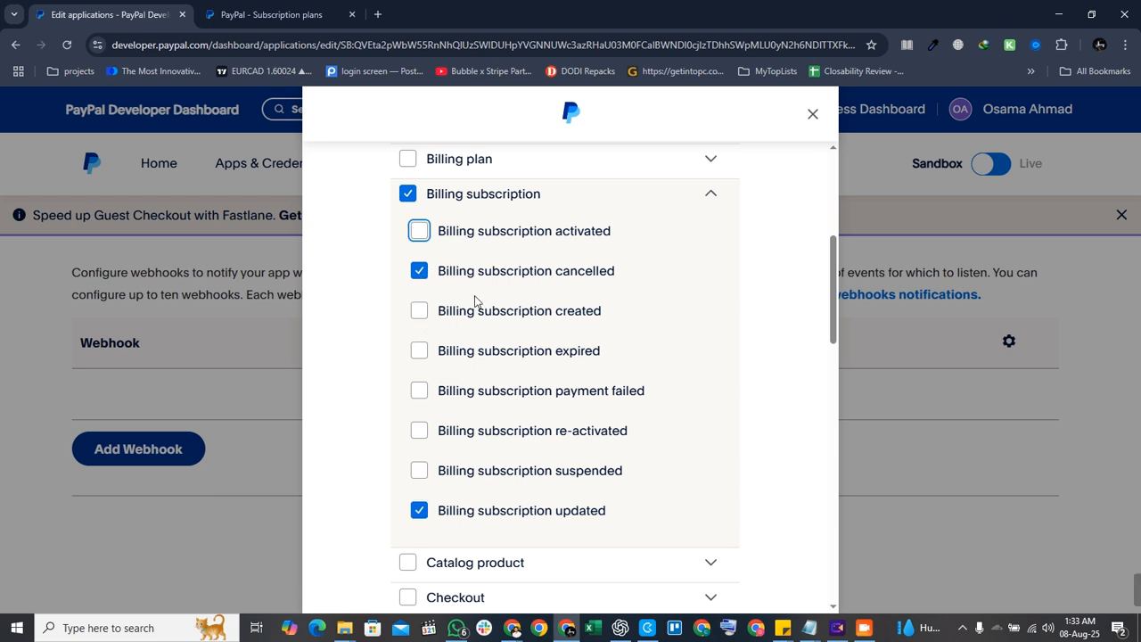
{"action": "scroll", "coordinate": [762, 446], "scroll_direction": "down", "scroll_amount": 15}
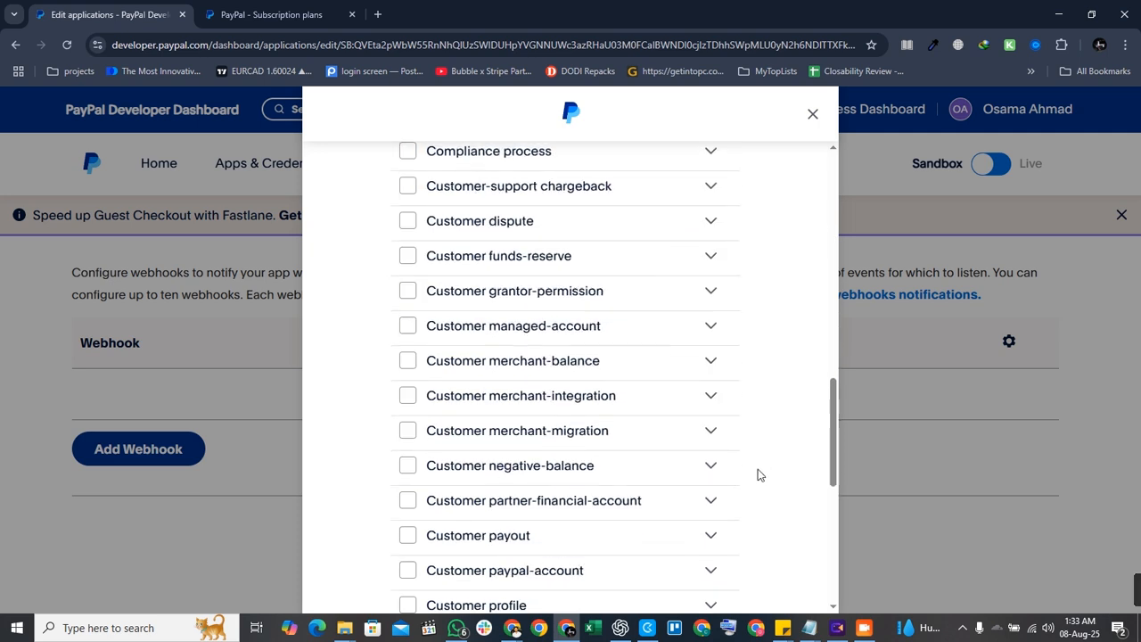
{"action": "left_click", "coordinate": [657, 538]}
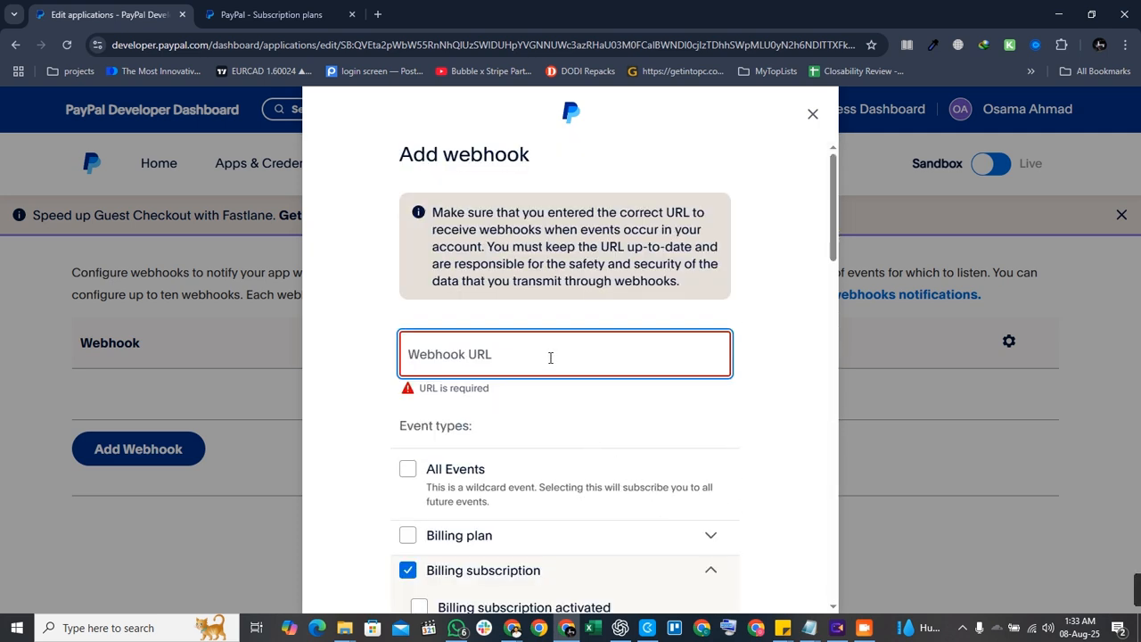
Paste the Bubble initialize URL, add the activated and created events, and save the webhook.
{"action": "key", "text": "ctrl+v"}
{"action": "scroll", "coordinate": [614, 418], "scroll_direction": "down", "scroll_amount": 4}
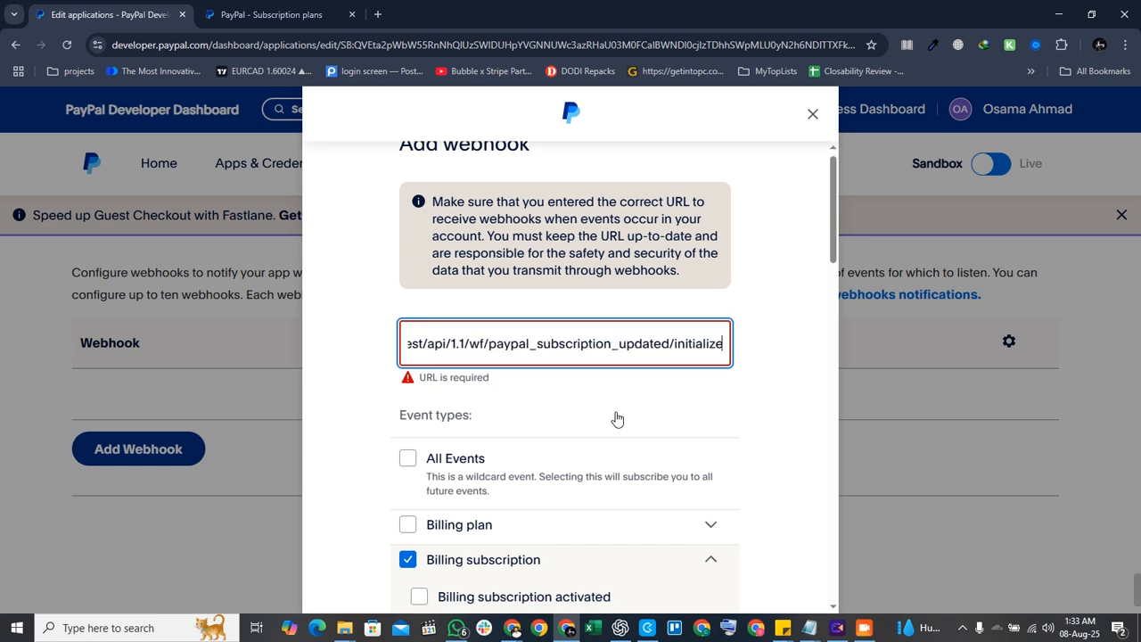
{"action": "scroll", "coordinate": [633, 395], "scroll_direction": "up", "scroll_amount": 4}
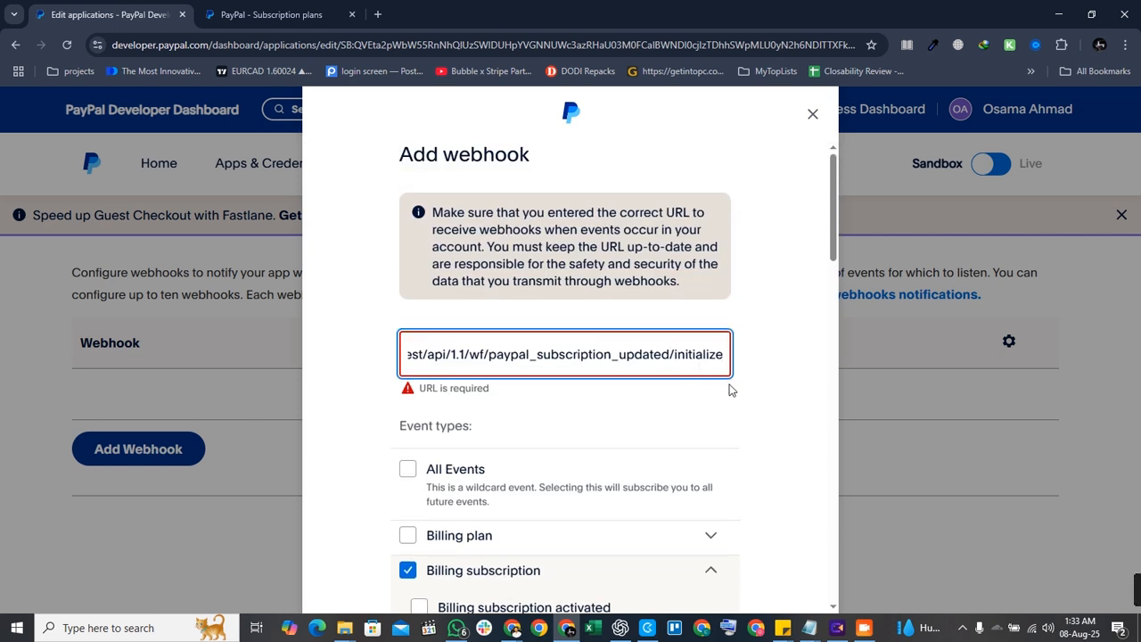
{"action": "scroll", "coordinate": [776, 389], "scroll_direction": "down", "scroll_amount": 3}
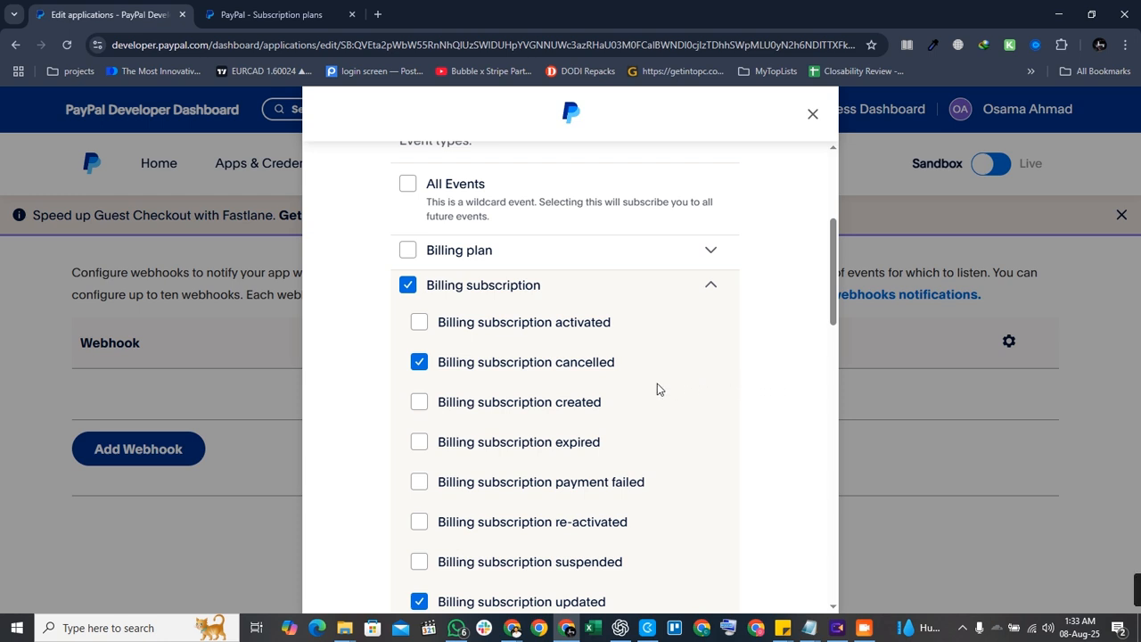
{"action": "left_click", "coordinate": [419, 323]}
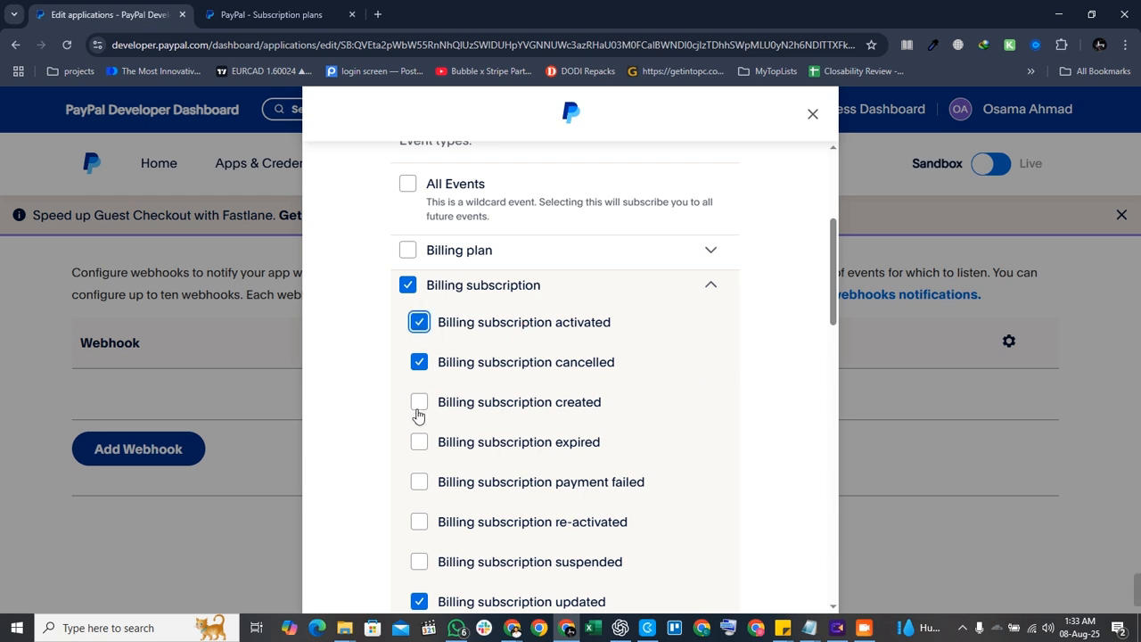
{"action": "left_click", "coordinate": [419, 402]}
{"action": "scroll", "coordinate": [659, 422], "scroll_direction": "down", "scroll_amount": 15}
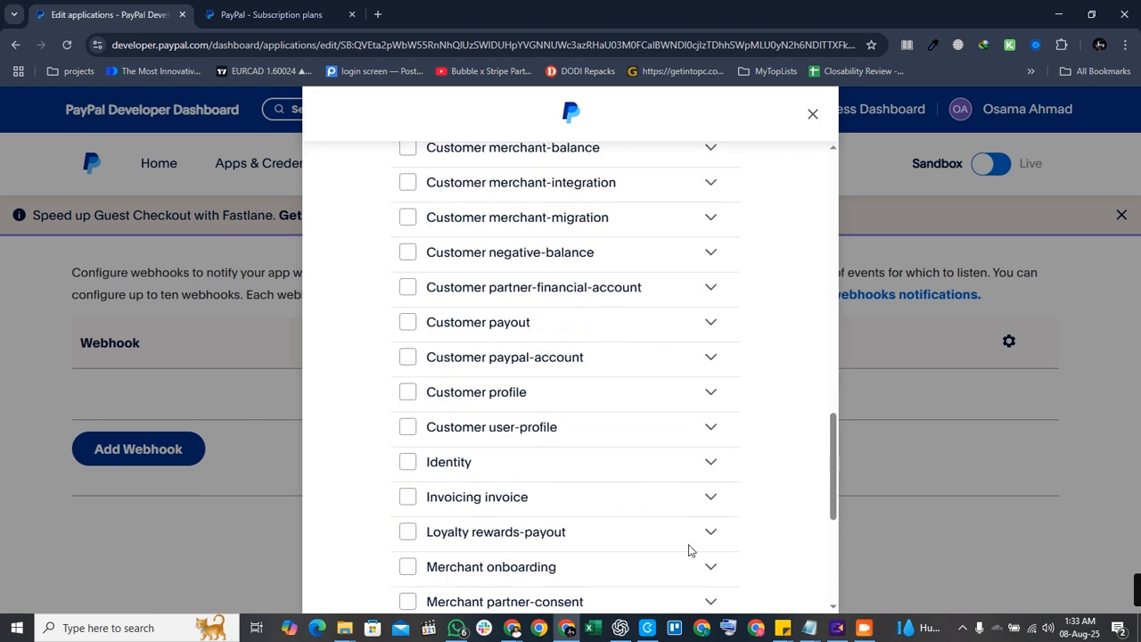
{"action": "left_click", "coordinate": [596, 592]}
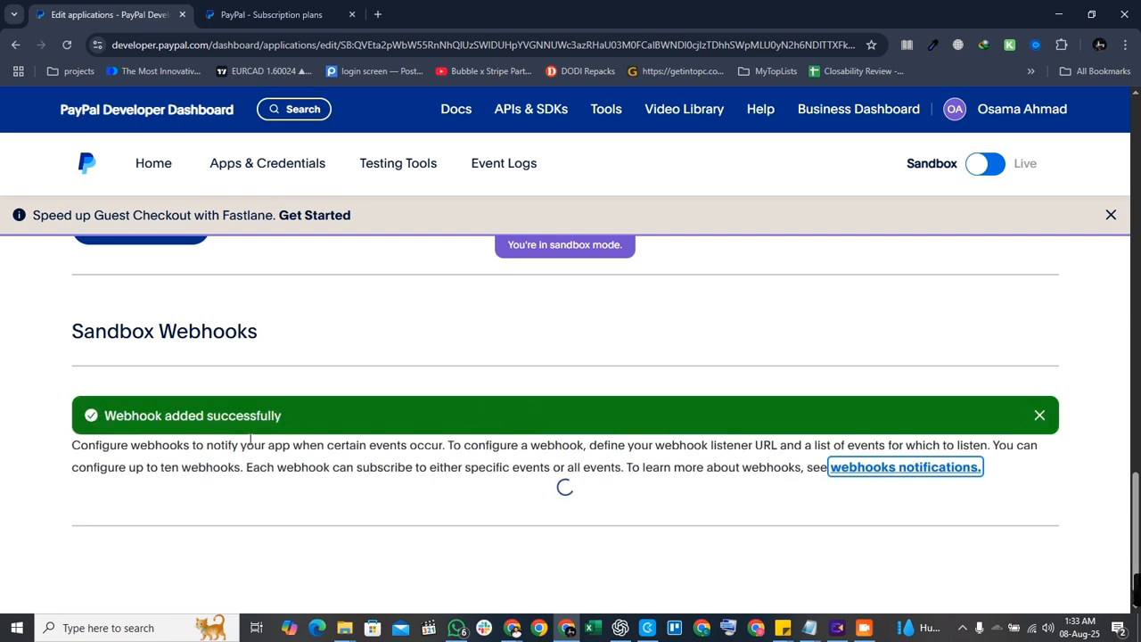
{"action": "scroll", "coordinate": [390, 458], "scroll_direction": "down", "scroll_amount": 2}
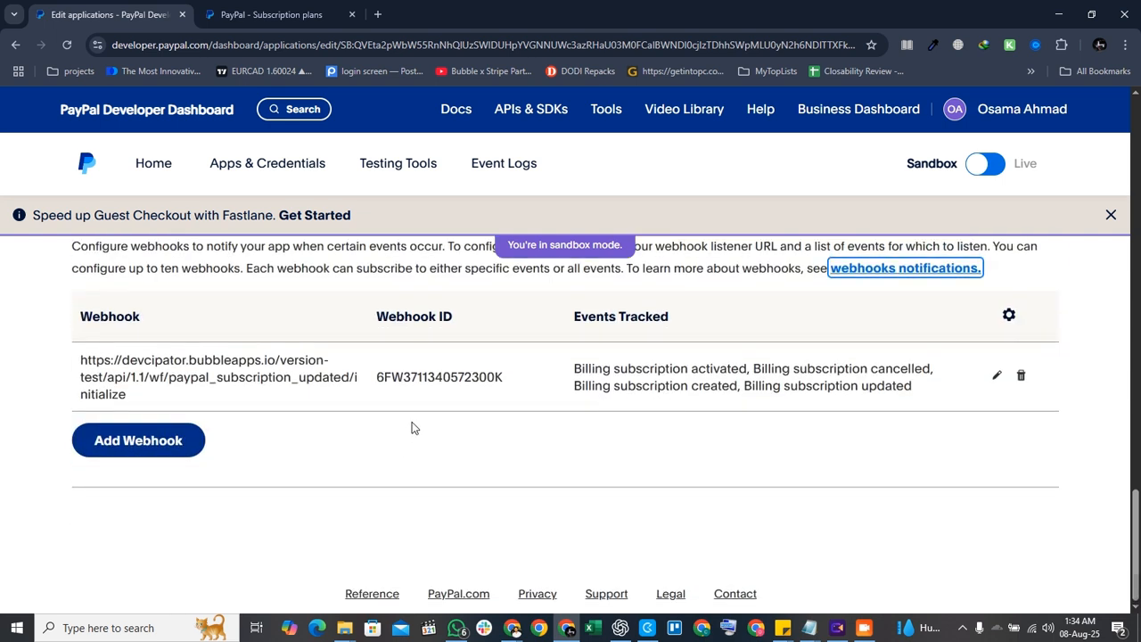
{"action": "left_click_drag", "start_coordinate": [270, 400], "coordinate": [64, 356]}
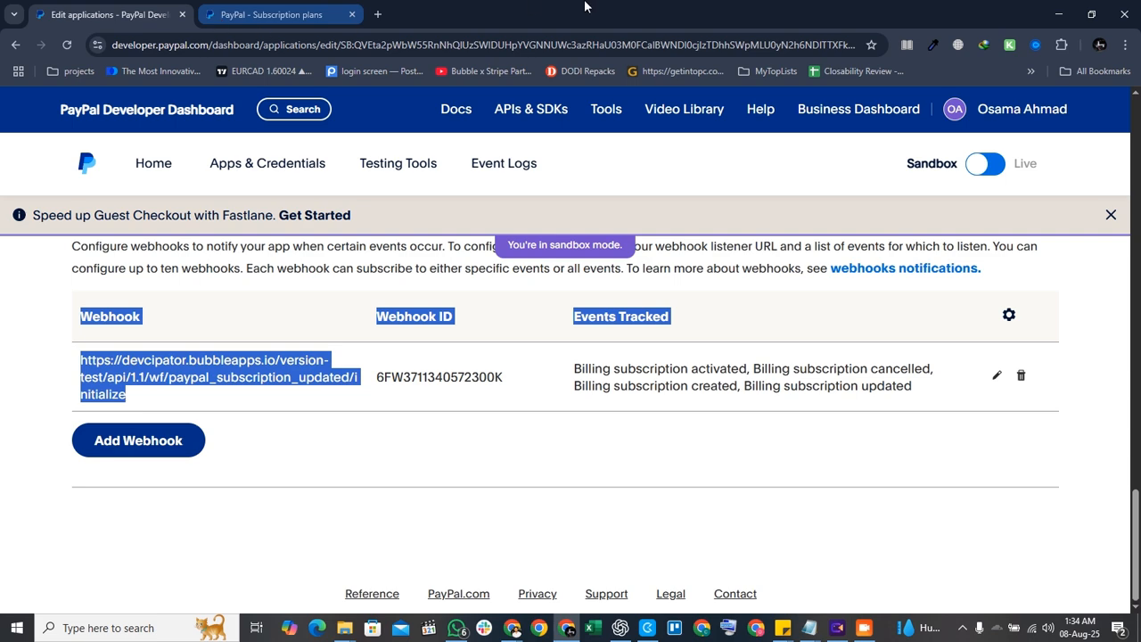
{"action": "left_click", "coordinate": [511, 628]}
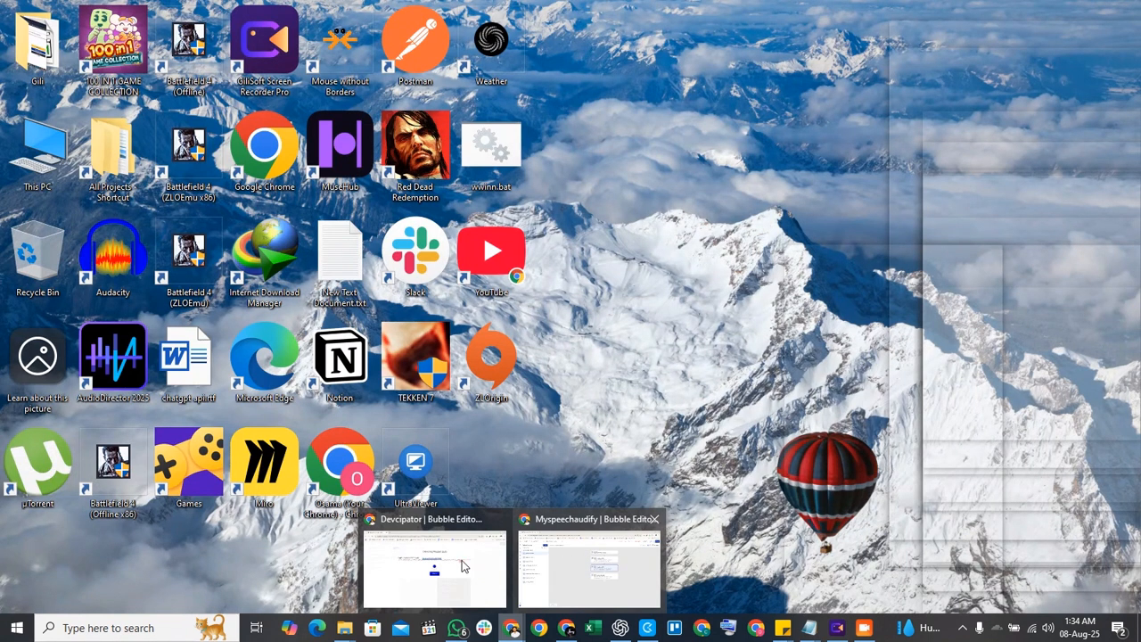
Cancel the stalled detection, open Preview in a new tab, and run Detect data again.
{"action": "left_click", "coordinate": [473, 558]}
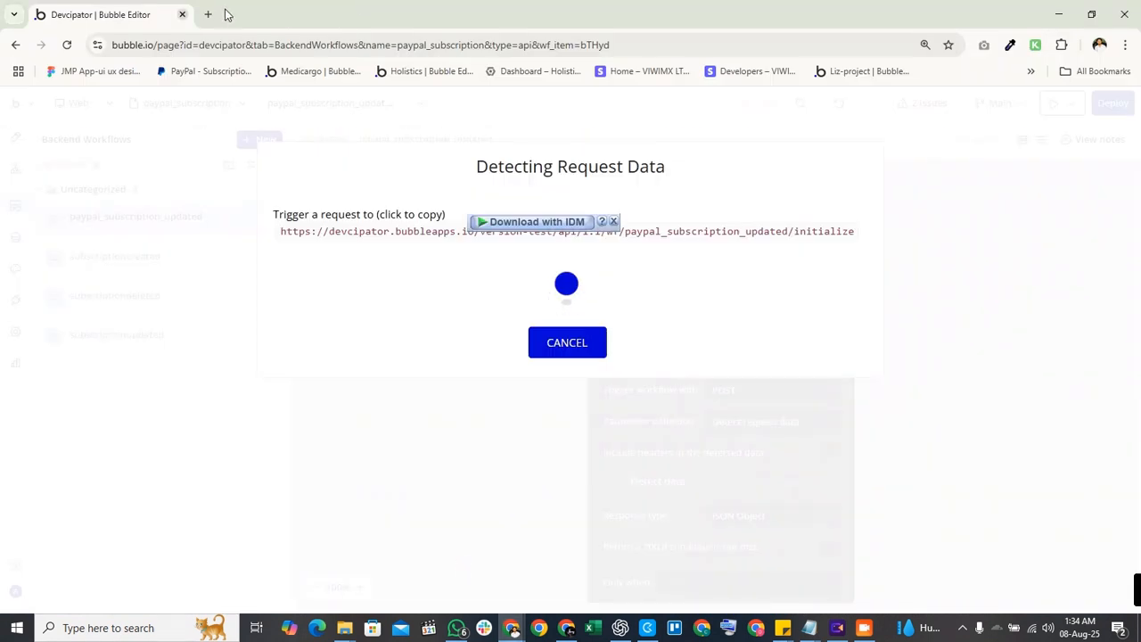
{"action": "left_click", "coordinate": [590, 356]}
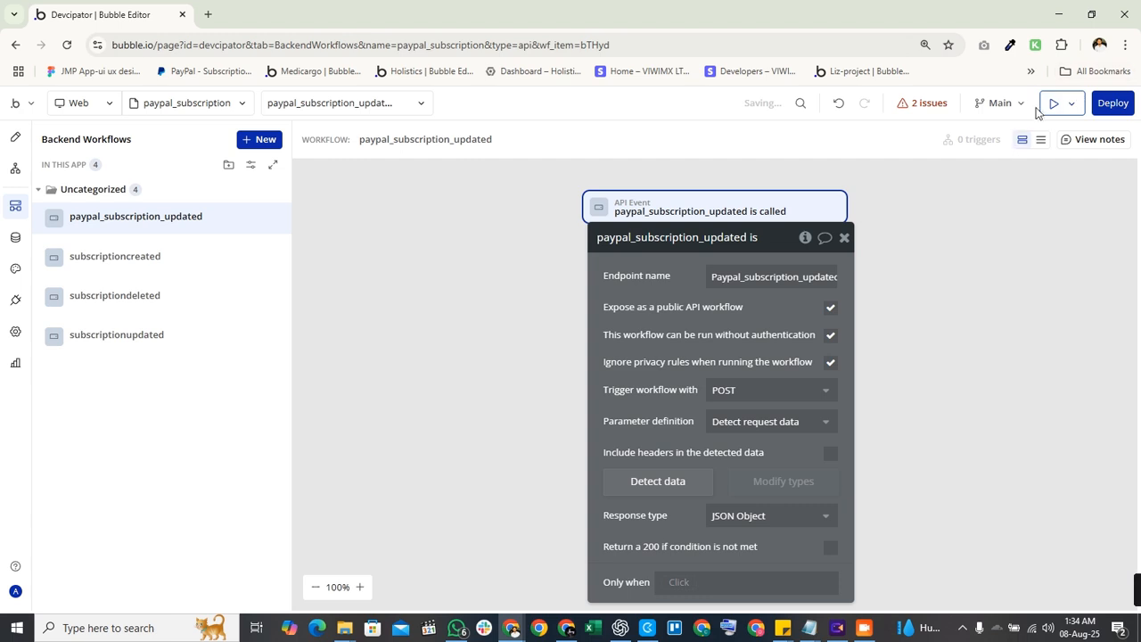
{"action": "left_click", "coordinate": [1055, 104]}
{"action": "left_click", "coordinate": [53, 13]}
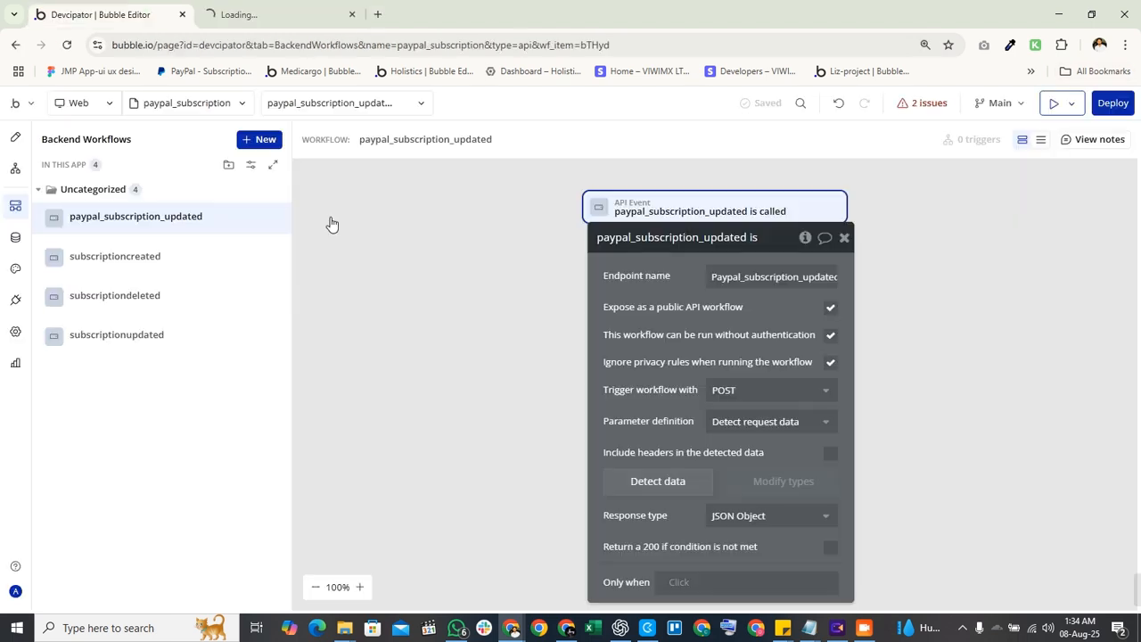
{"action": "left_click", "coordinate": [654, 486]}
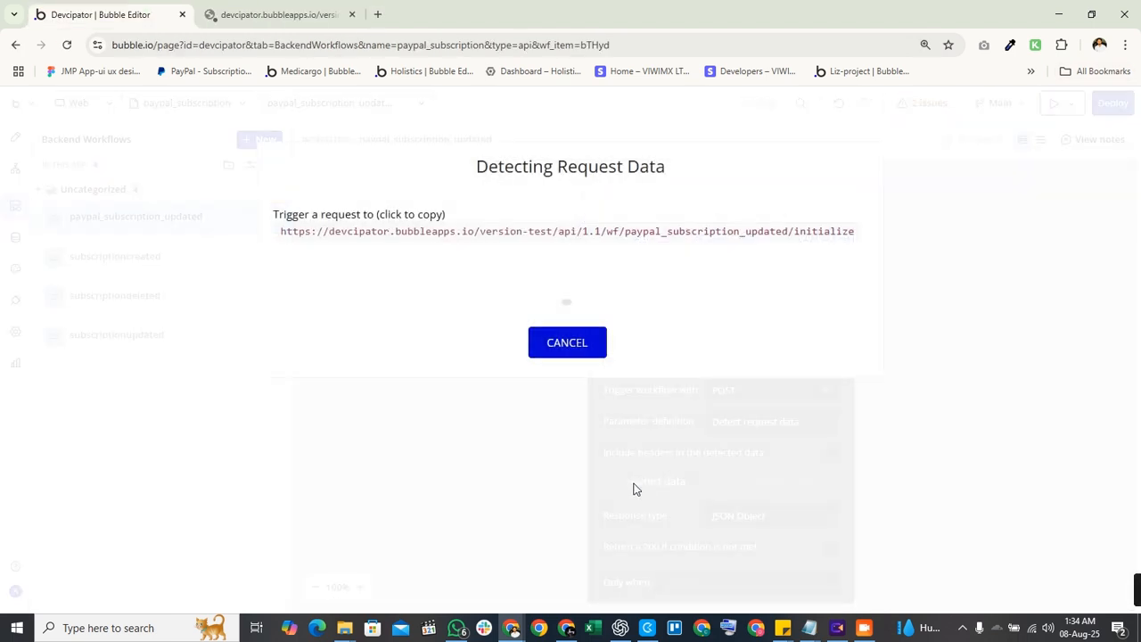
{"action": "left_click", "coordinate": [252, 16]}
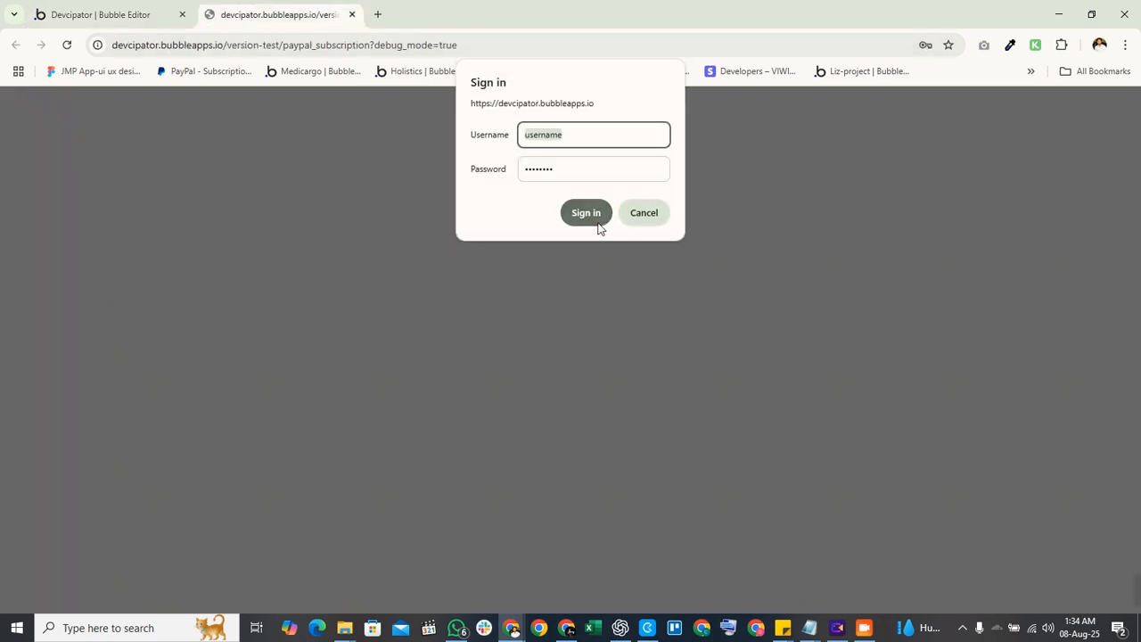
Sign in to the test site and choose Subscribe on the $21 Monthly plan.
{"action": "left_click", "coordinate": [595, 219]}
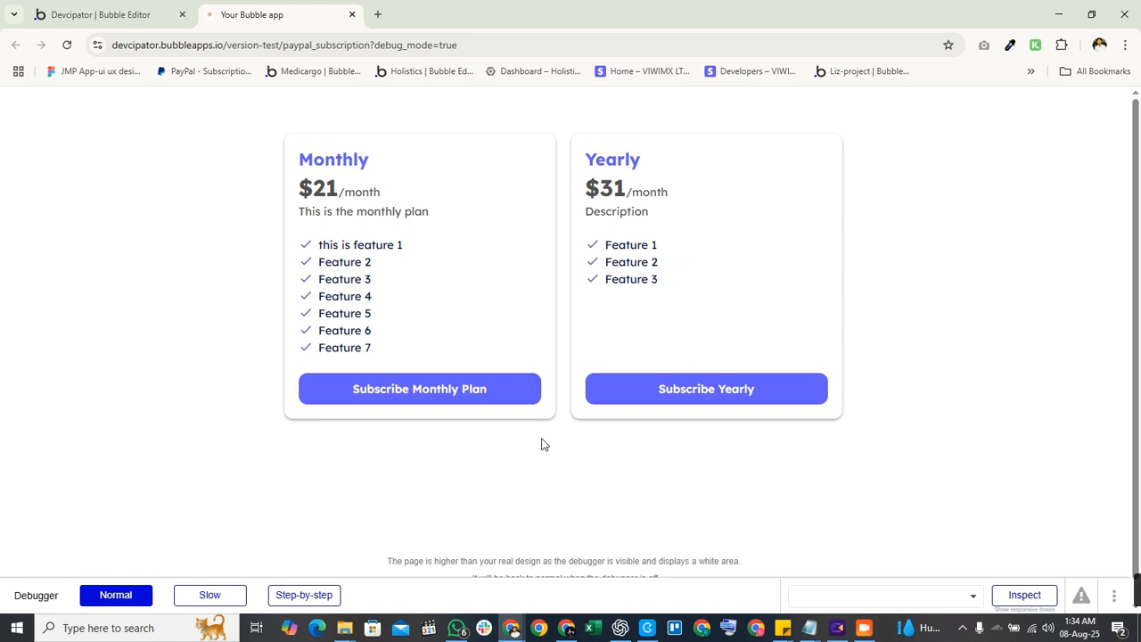
{"action": "left_click", "coordinate": [416, 392]}
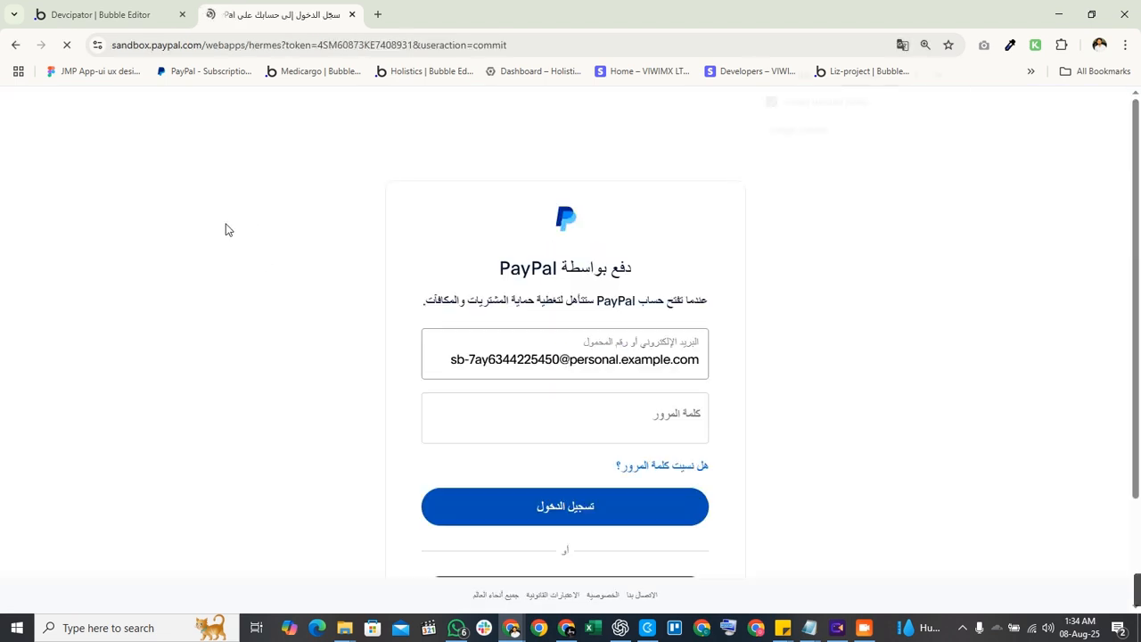
Log in with the saved sandbox buyer account and agree to the 20.00 USD subscription.
{"action": "left_click", "coordinate": [597, 365]}
{"action": "left_click", "coordinate": [657, 415]}
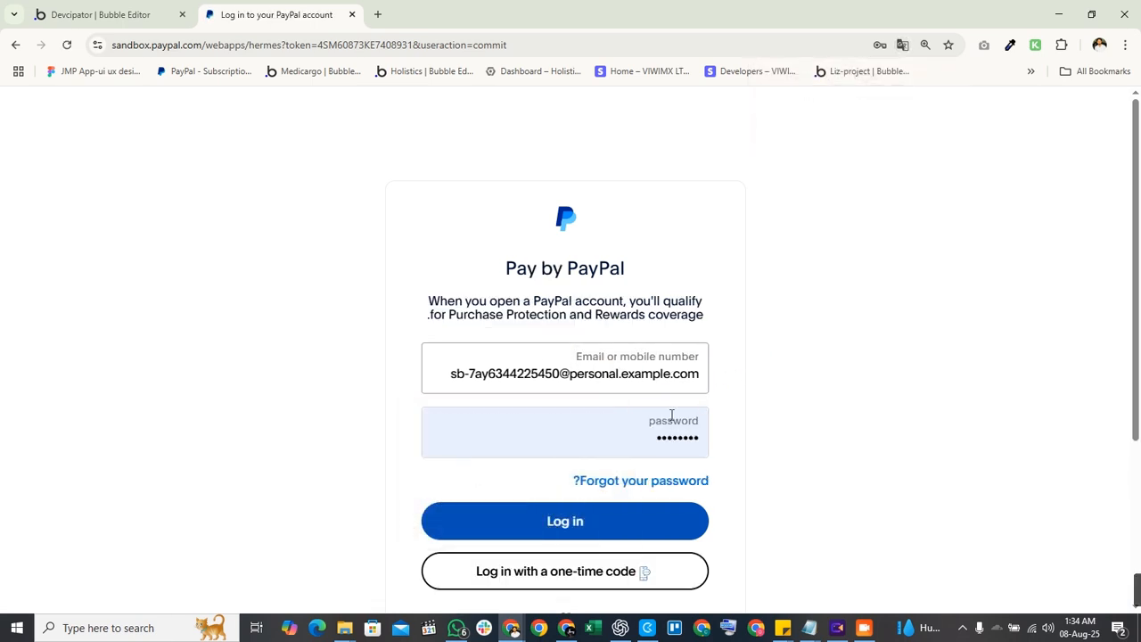
{"action": "left_click", "coordinate": [589, 521]}
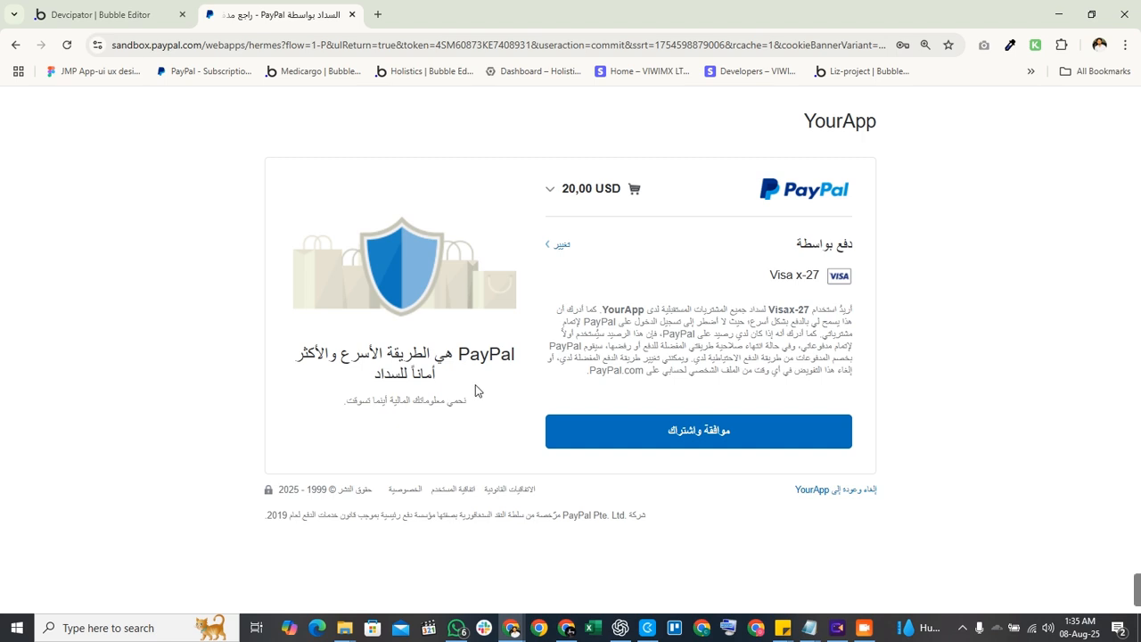
{"action": "left_click", "coordinate": [626, 439]}
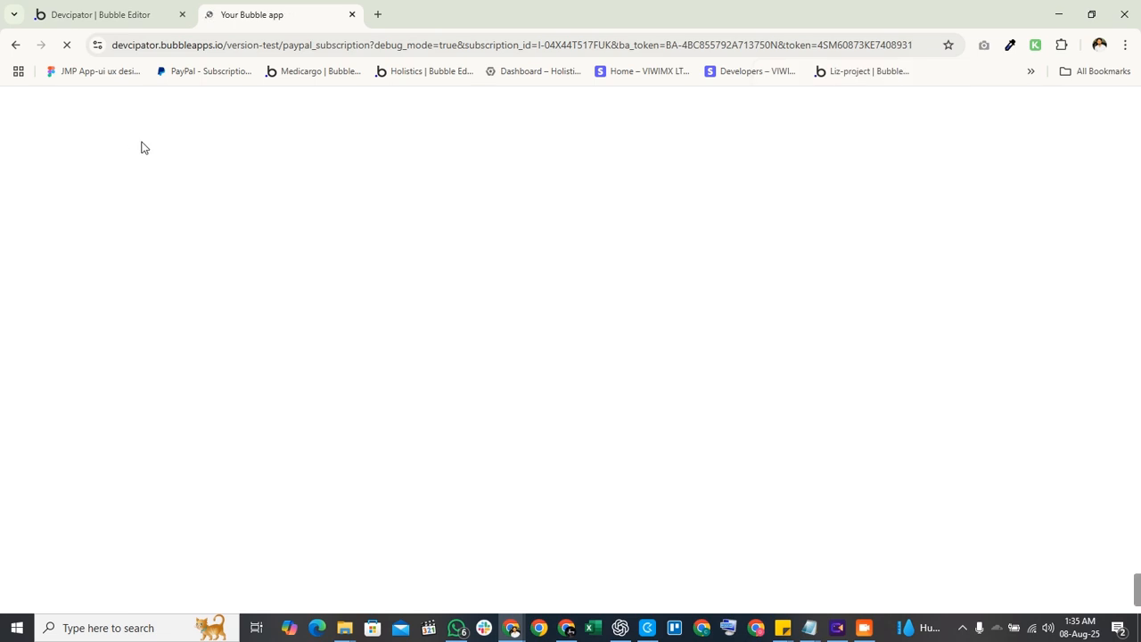
Review the raw BILLING.SUBSCRIPTION.CREATED JSON payload and save it as the detected request data.
{"action": "left_click", "coordinate": [113, 8]}
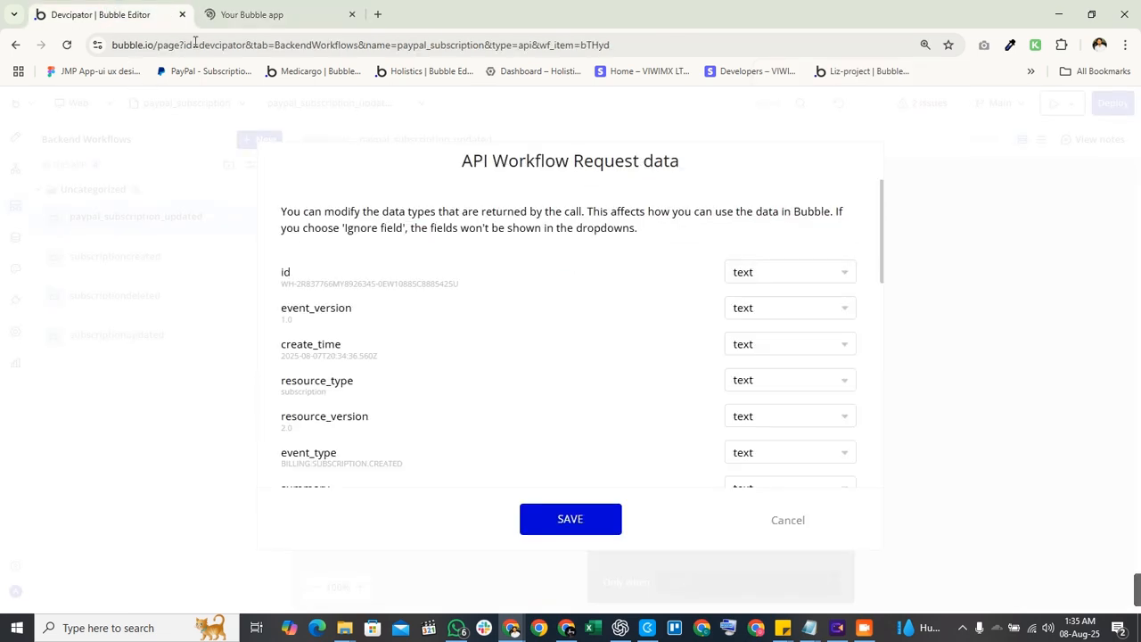
{"action": "left_click", "coordinate": [284, 9]}
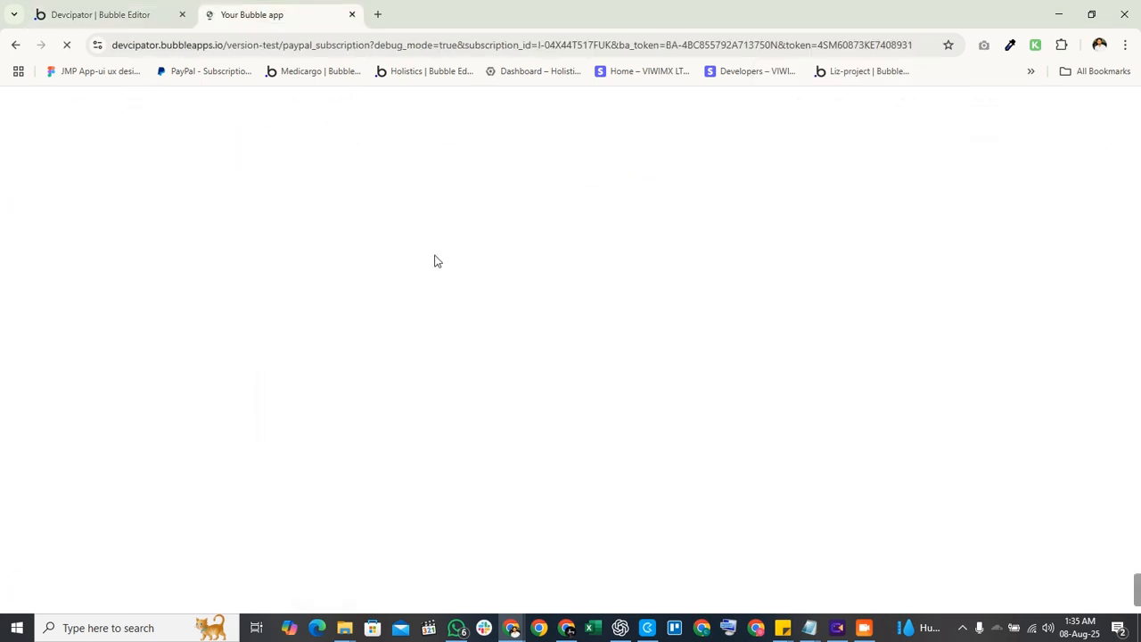
{"action": "left_click", "coordinate": [107, 14]}
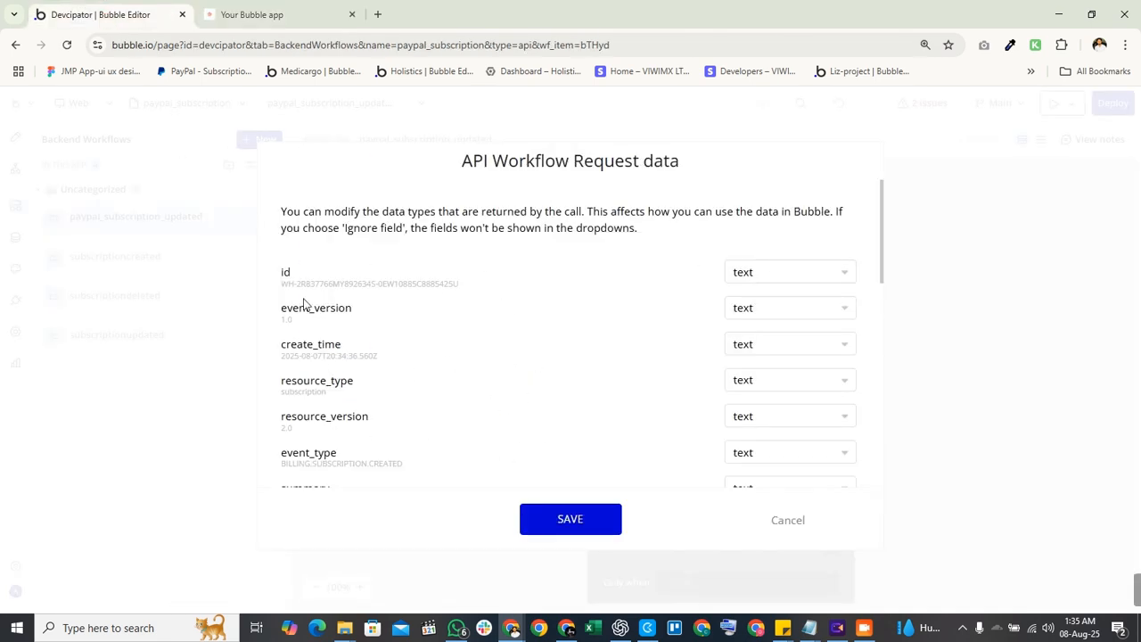
{"action": "scroll", "coordinate": [362, 344], "scroll_direction": "down", "scroll_amount": 8}
{"action": "scroll", "coordinate": [361, 340], "scroll_direction": "down", "scroll_amount": 1}
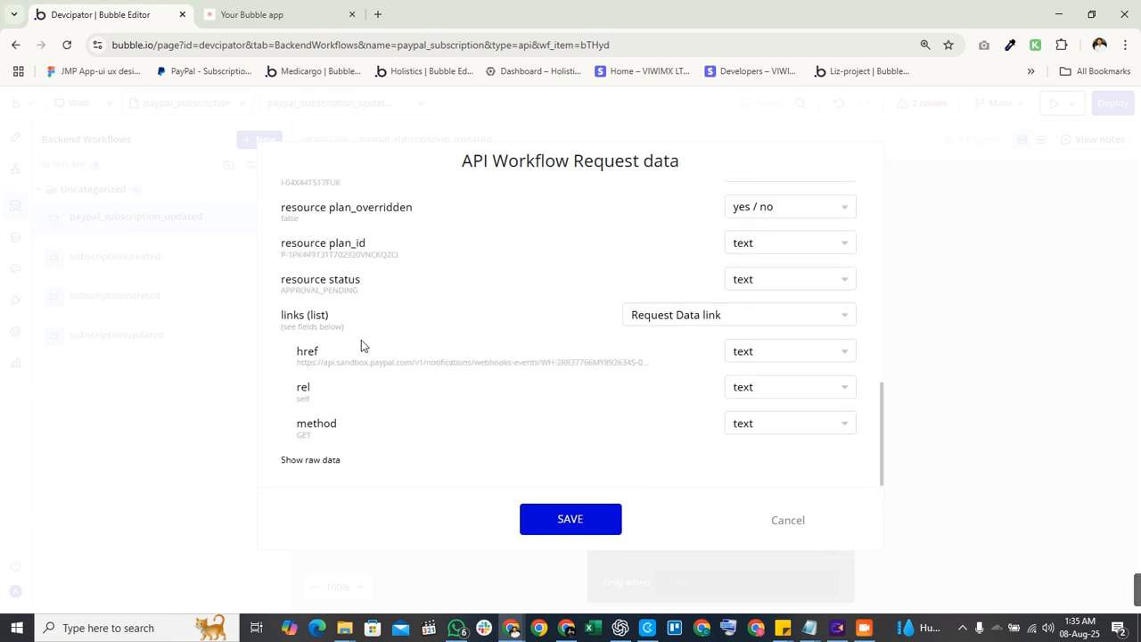
{"action": "left_click", "coordinate": [308, 466]}
{"action": "scroll", "coordinate": [444, 361], "scroll_direction": "down", "scroll_amount": 3}
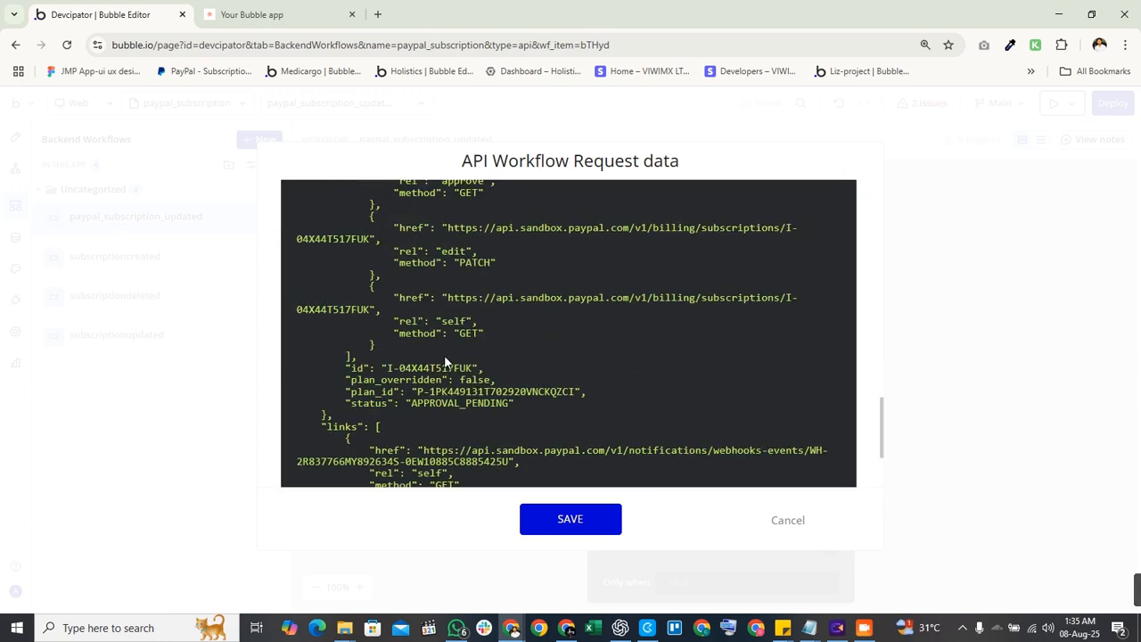
{"action": "scroll", "coordinate": [535, 357], "scroll_direction": "down", "scroll_amount": 2}
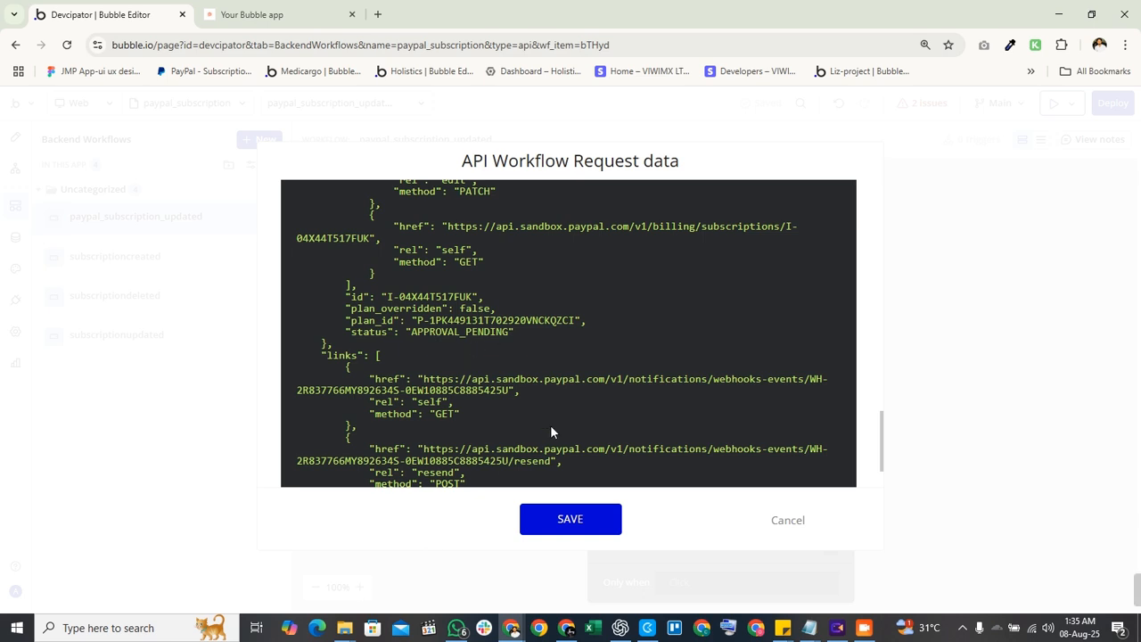
{"action": "scroll", "coordinate": [580, 371], "scroll_direction": "down", "scroll_amount": 1}
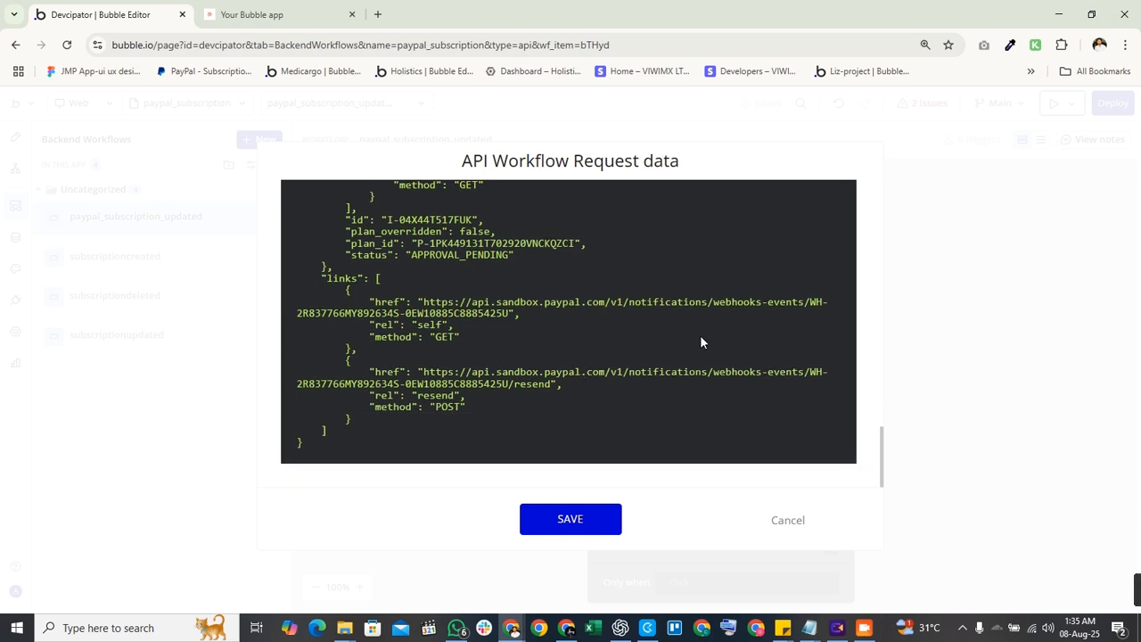
{"action": "scroll", "coordinate": [657, 363], "scroll_direction": "up", "scroll_amount": 2}
{"action": "scroll", "coordinate": [662, 369], "scroll_direction": "up", "scroll_amount": 5}
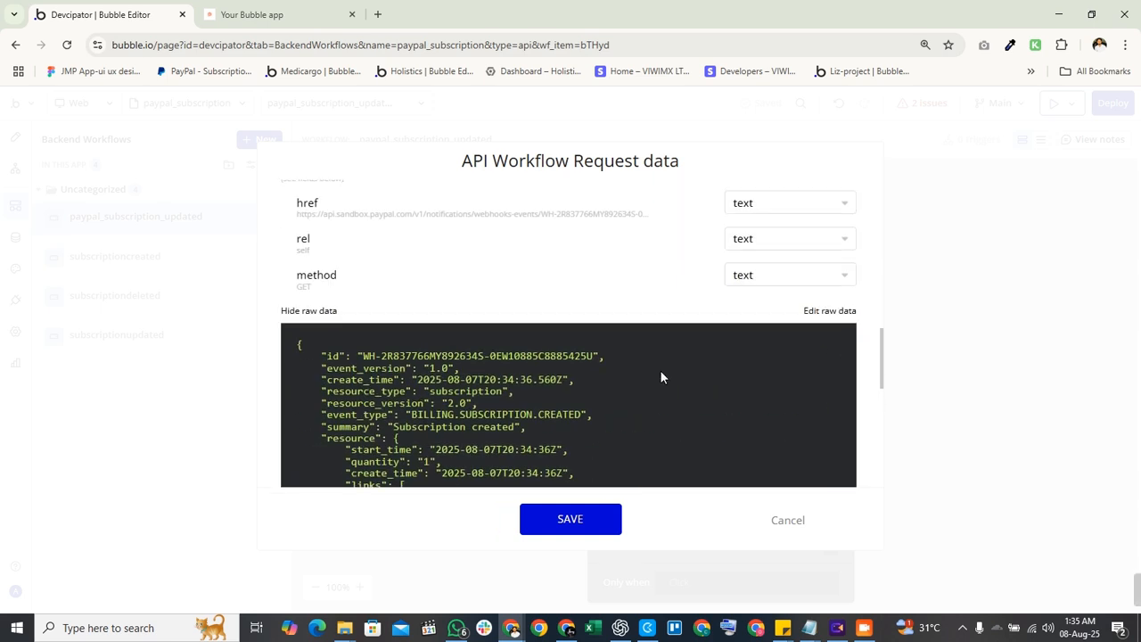
{"action": "scroll", "coordinate": [559, 379], "scroll_direction": "down", "scroll_amount": 3}
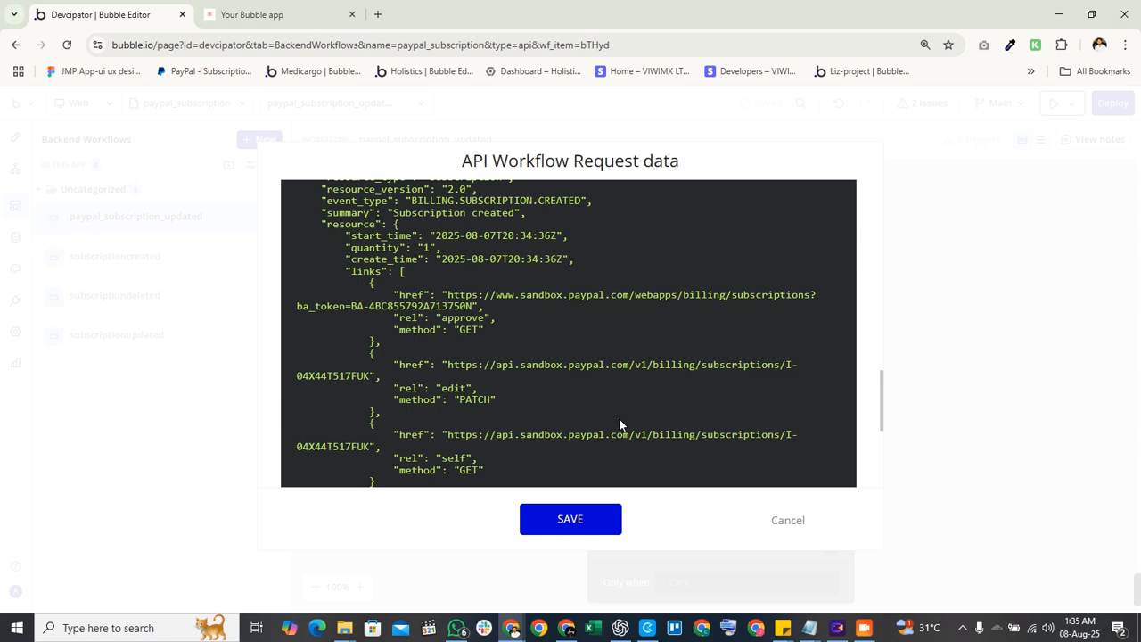
{"action": "left_click", "coordinate": [571, 521]}
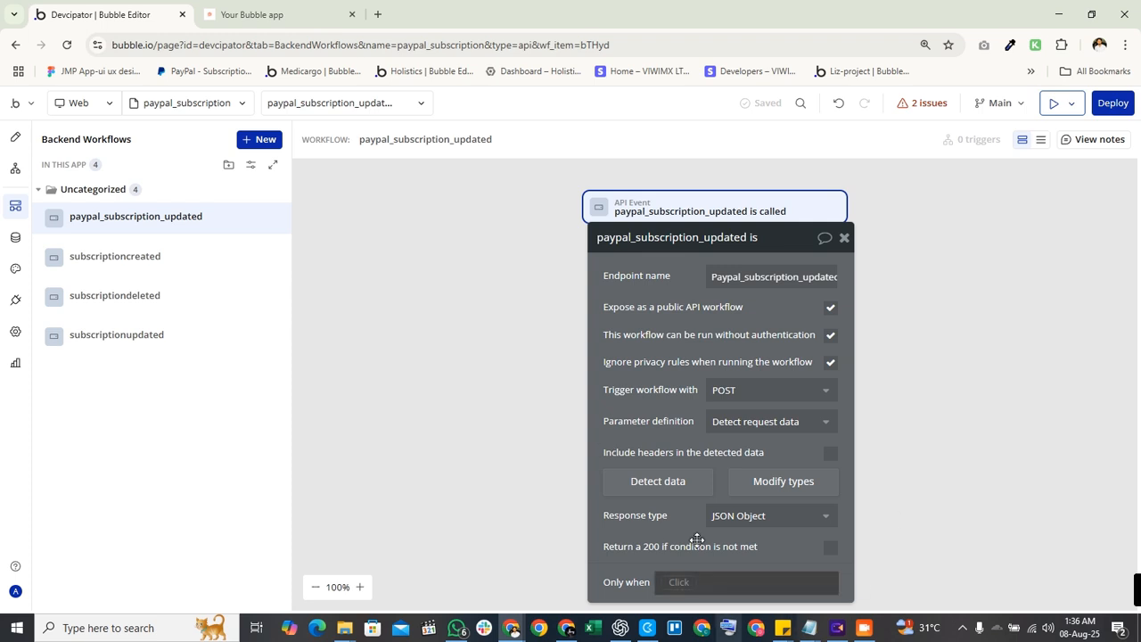
Move the API event settings aside, glance at the action list, then close the settings panel.
{"action": "left_click_drag", "start_coordinate": [714, 368], "coordinate": [450, 345]}
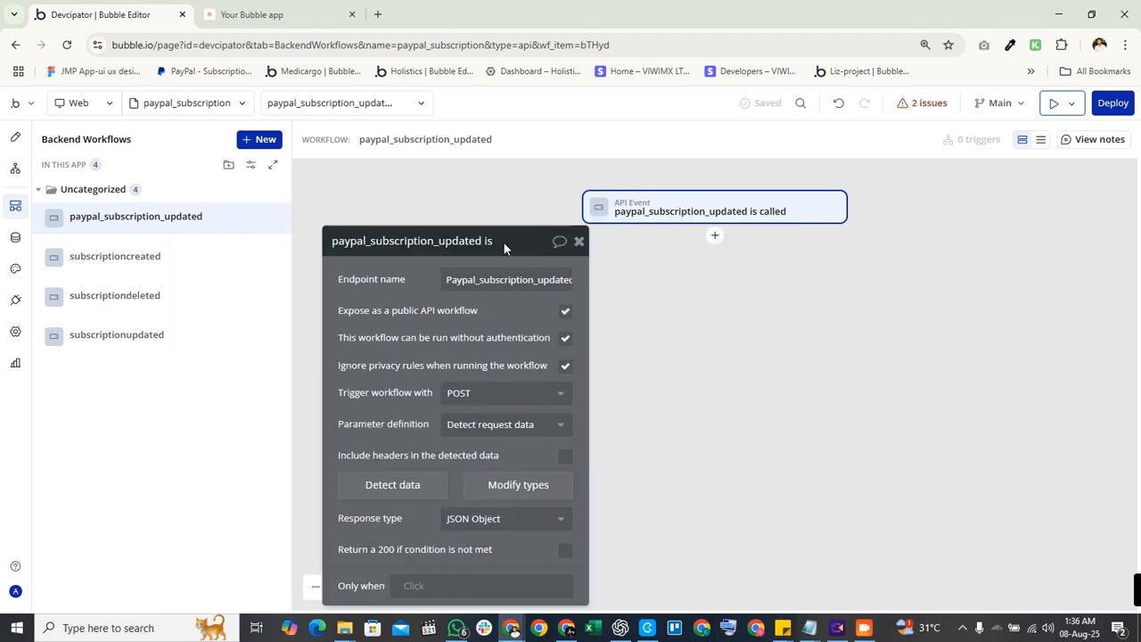
{"action": "left_click", "coordinate": [579, 241]}
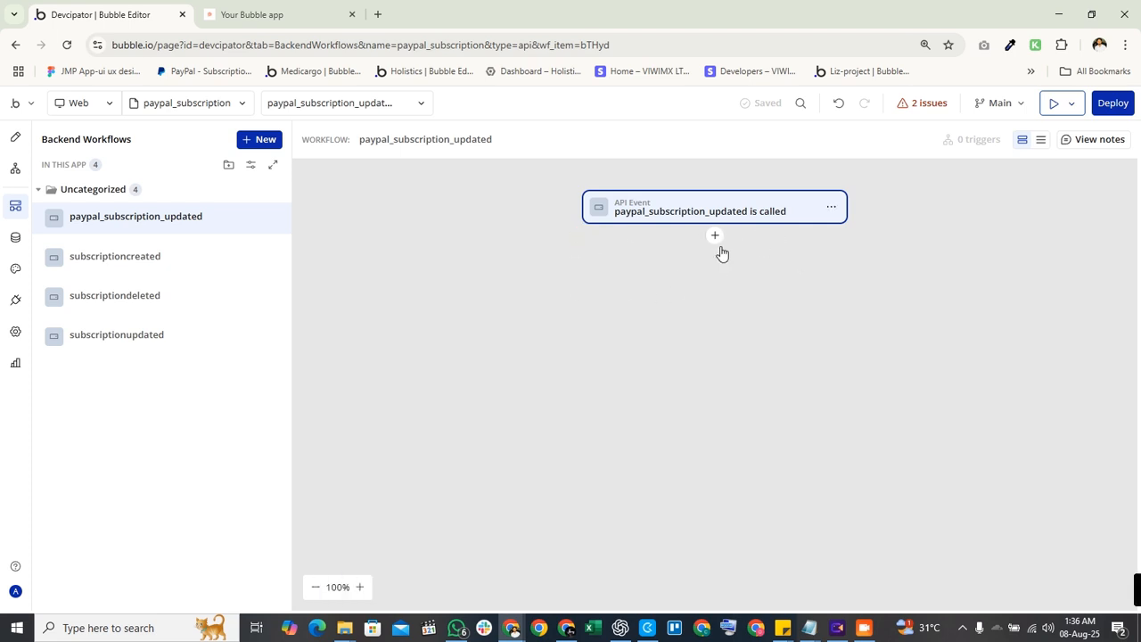
{"action": "left_click", "coordinate": [714, 237]}
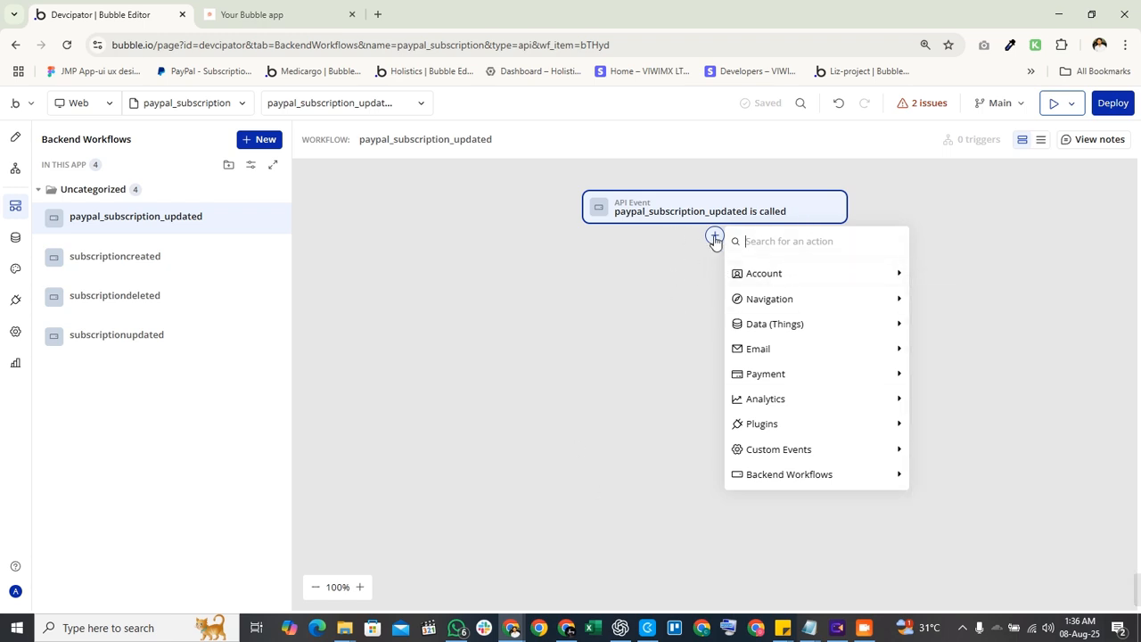
{"action": "mouse_move", "coordinate": [753, 474]}
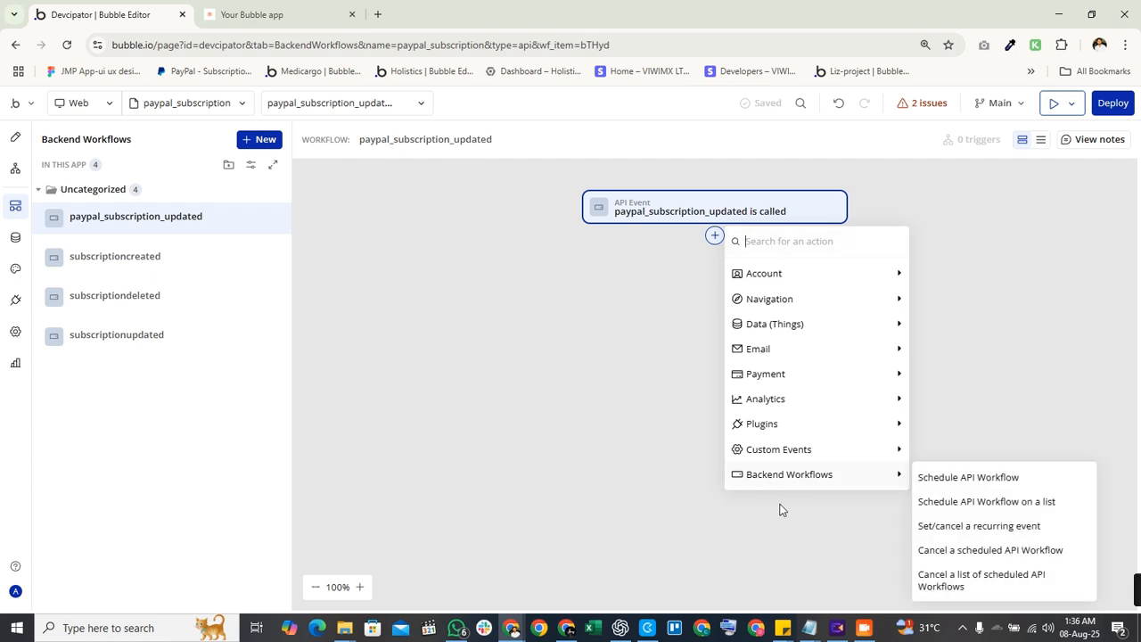
{"action": "left_click", "coordinate": [639, 440]}
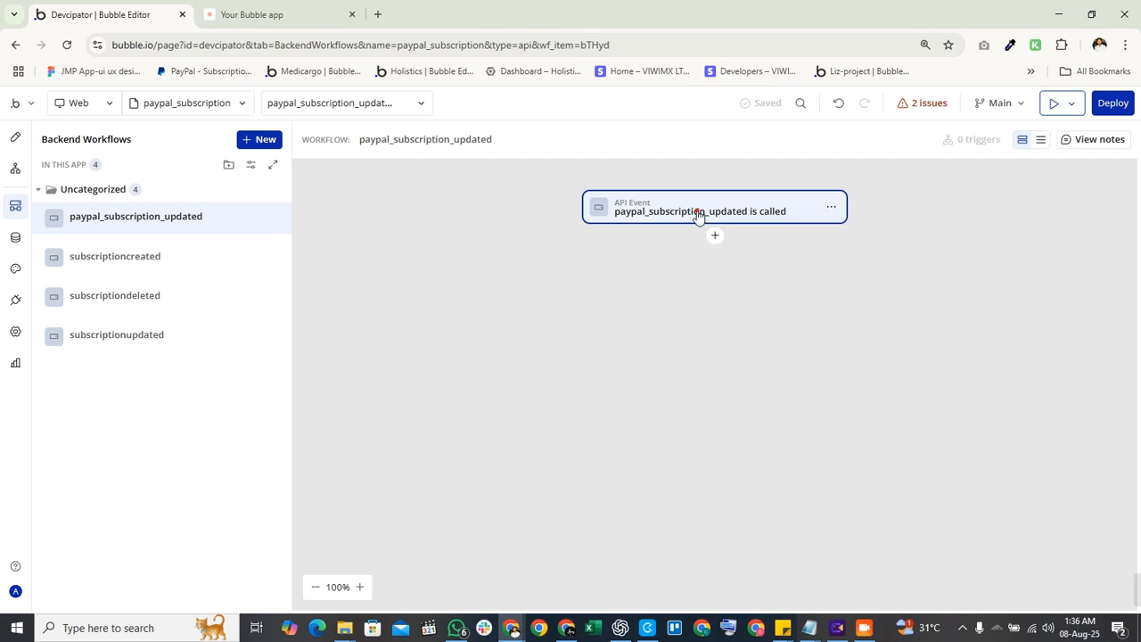
{"action": "left_click", "coordinate": [698, 215]}
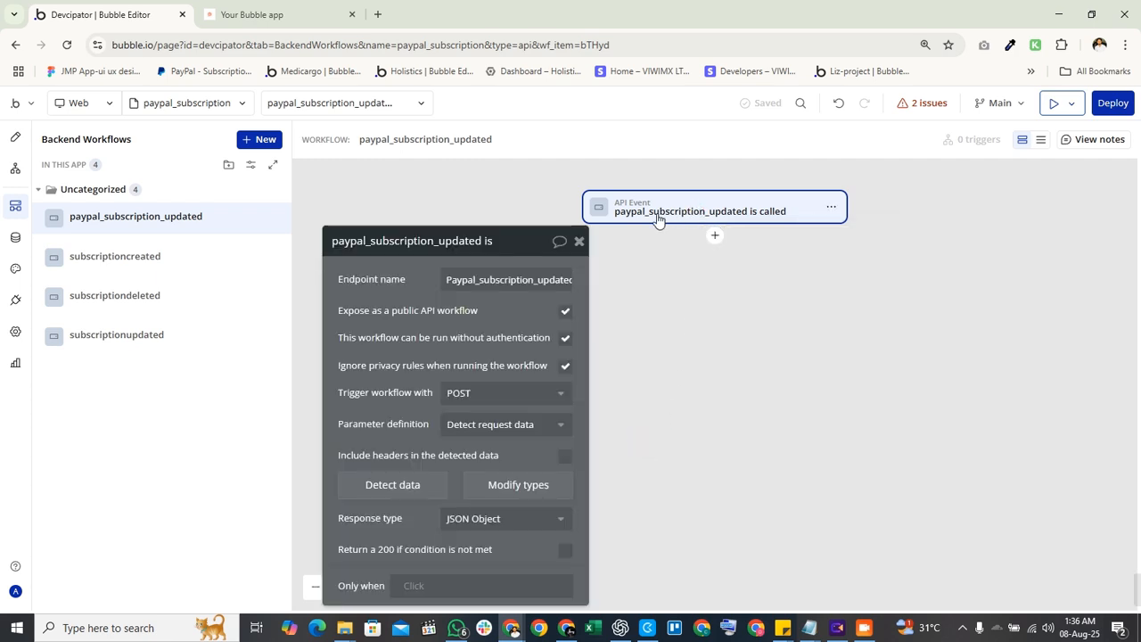
{"action": "left_click", "coordinate": [715, 237]}
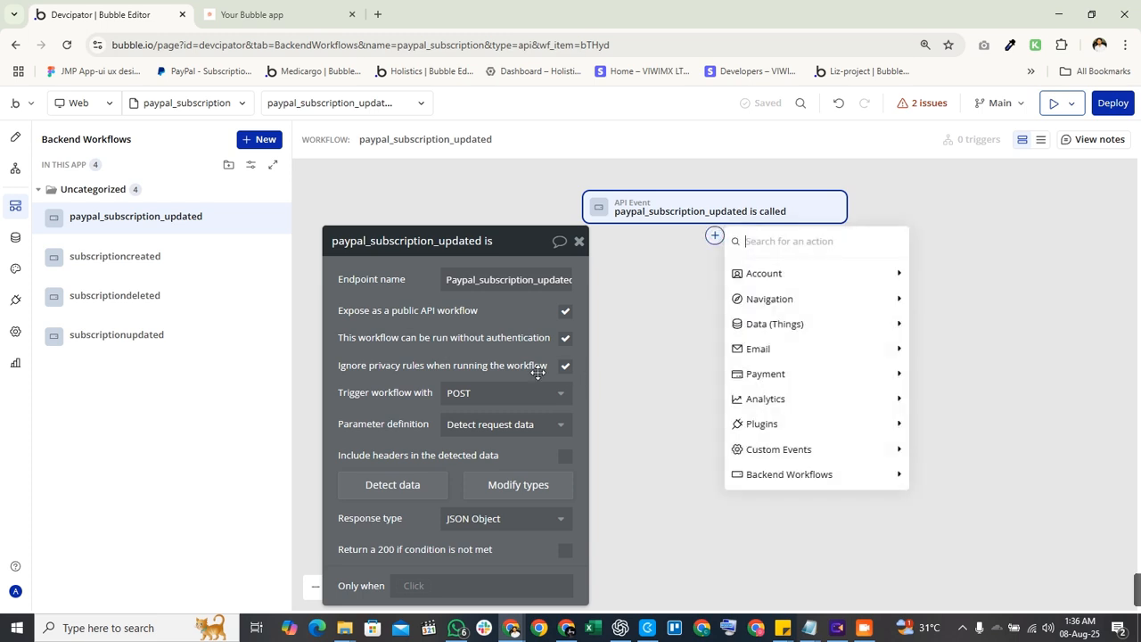
{"action": "left_click", "coordinate": [638, 362]}
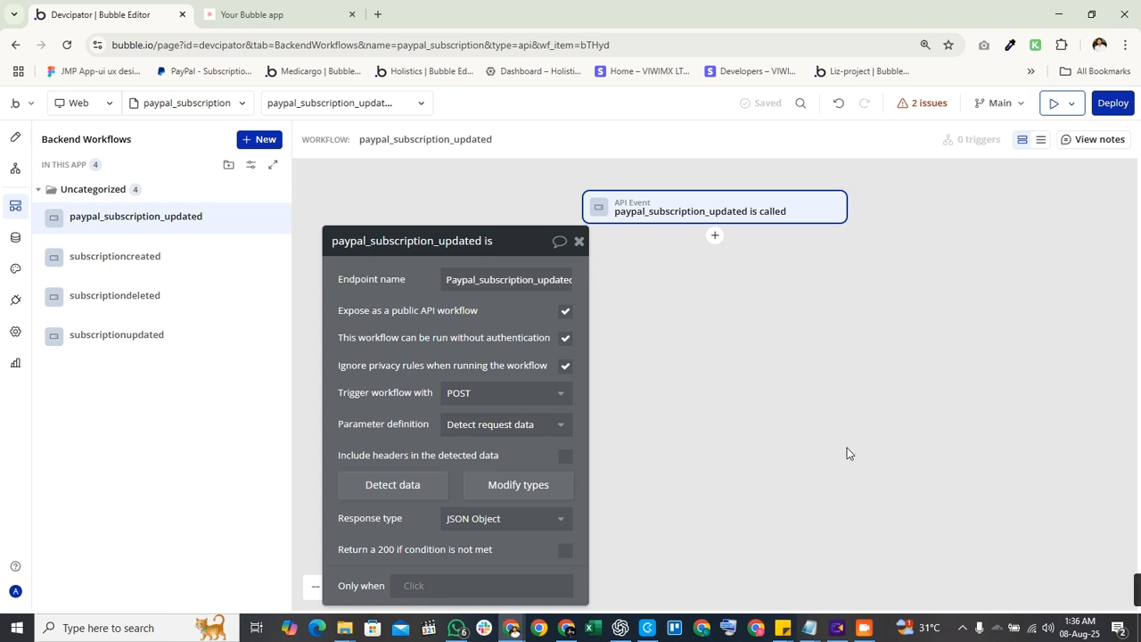
{"action": "left_click", "coordinate": [864, 628]}
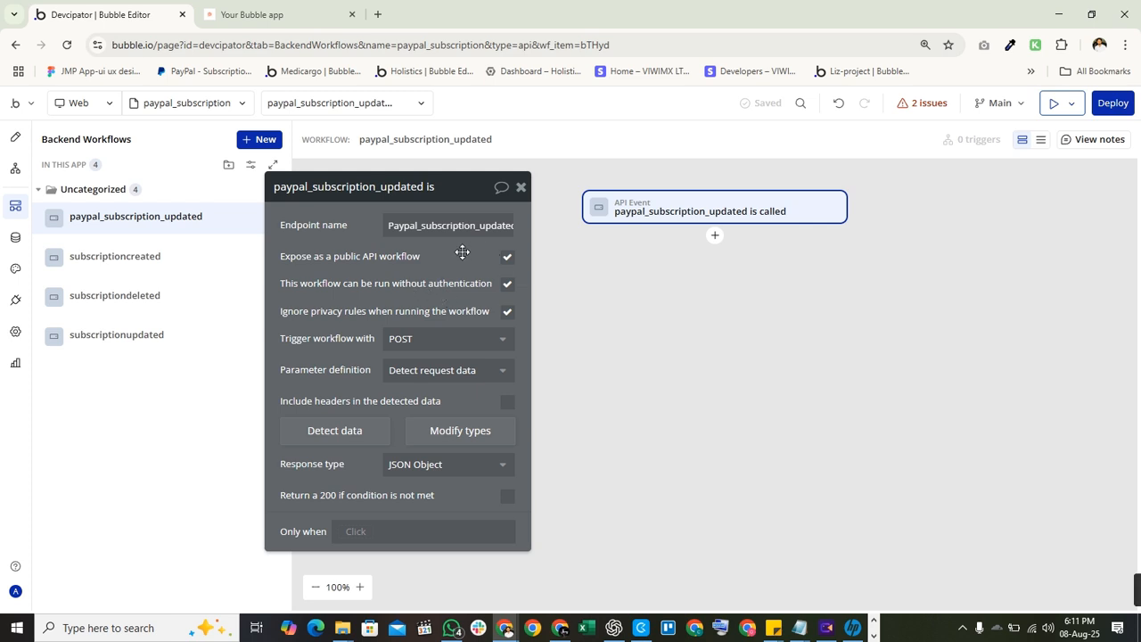
{"action": "left_click", "coordinate": [521, 187]}
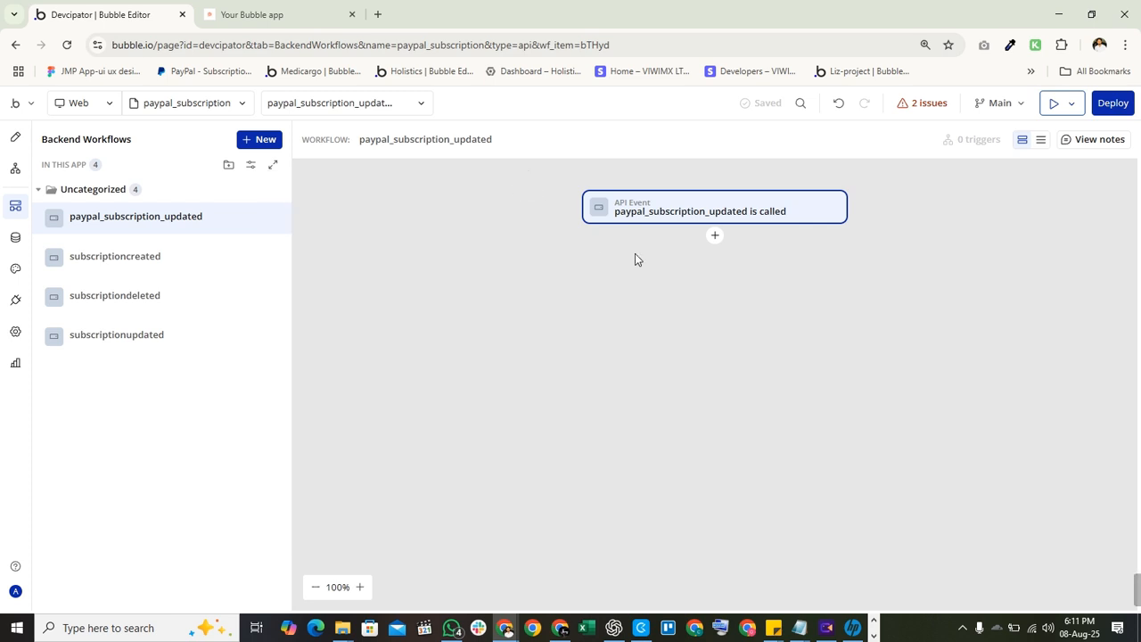
Search actions for 'make' and add Make changes to thing... as Step 1.
{"action": "left_click", "coordinate": [714, 236]}
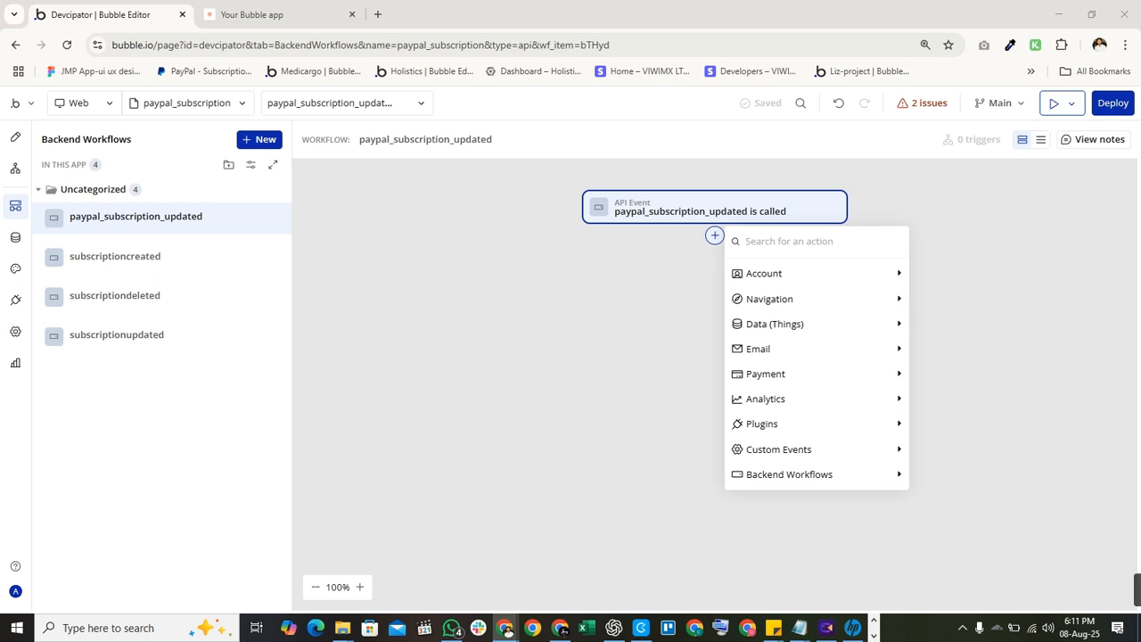
{"action": "left_click", "coordinate": [713, 237]}
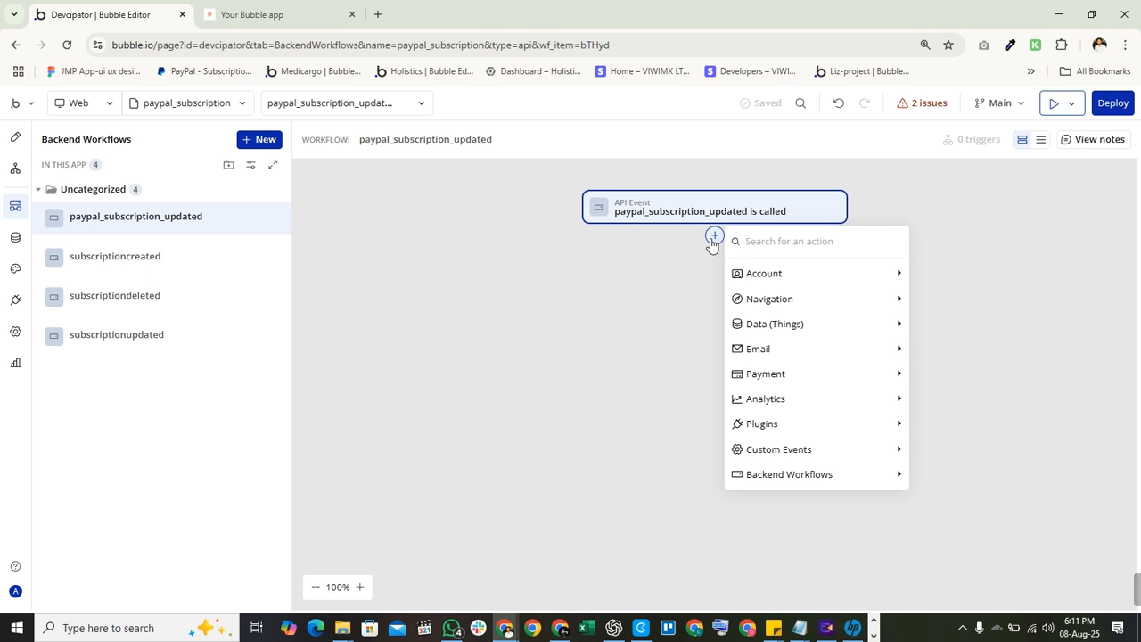
{"action": "type", "text": "make"}
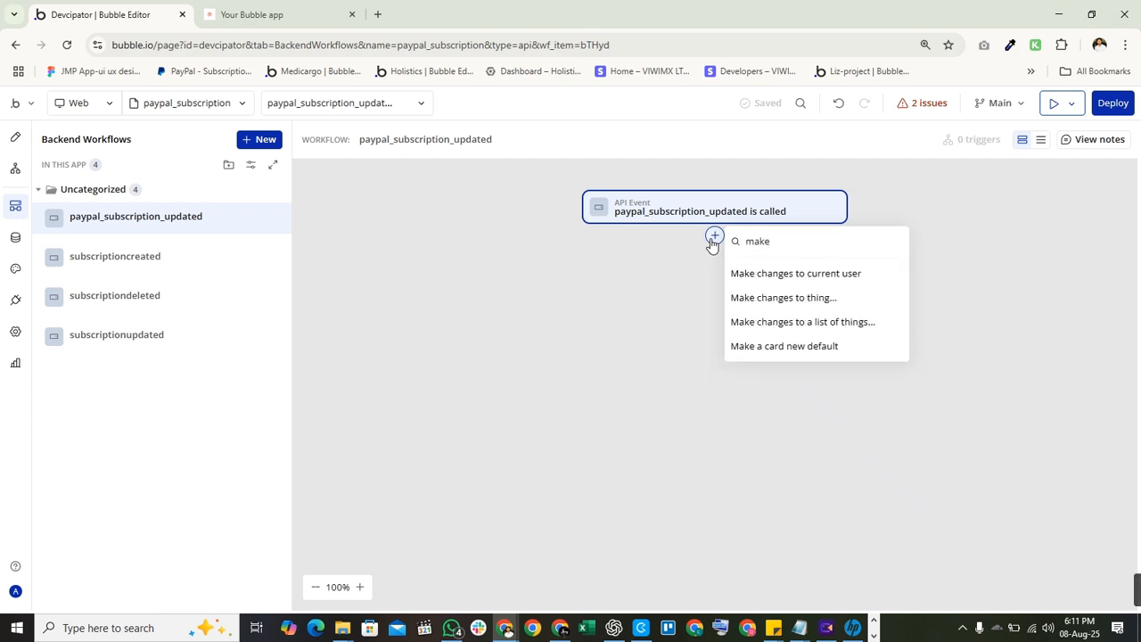
{"action": "left_click", "coordinate": [779, 297]}
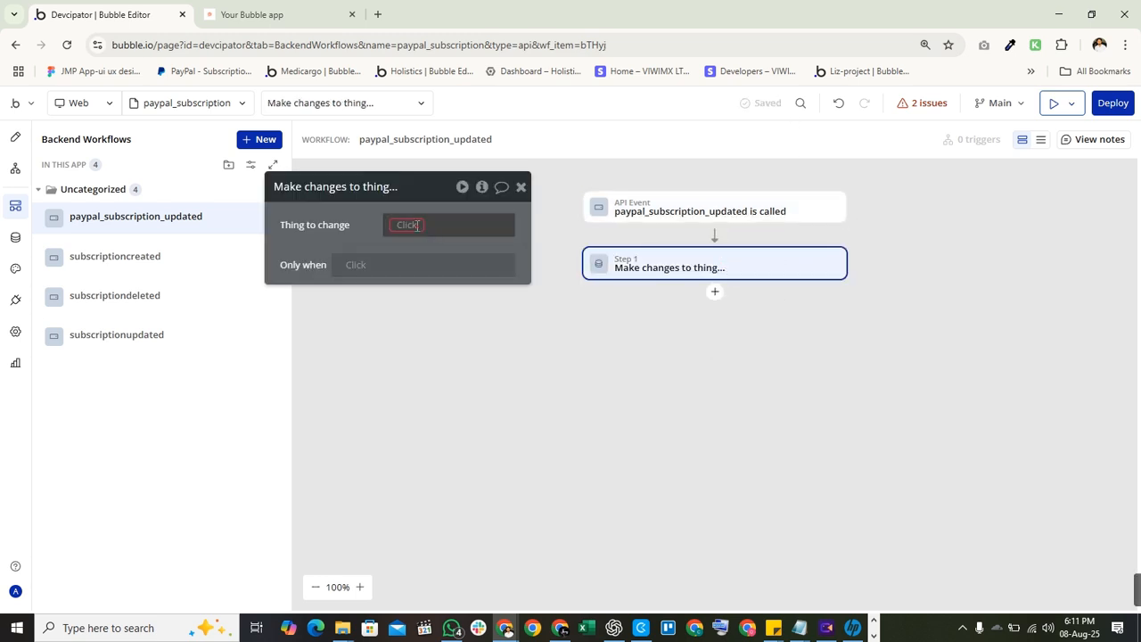
Make Step 1 change Search for Users:first item, then reopen the search to refine it.
{"action": "left_click", "coordinate": [416, 225]}
{"action": "left_click", "coordinate": [416, 287]}
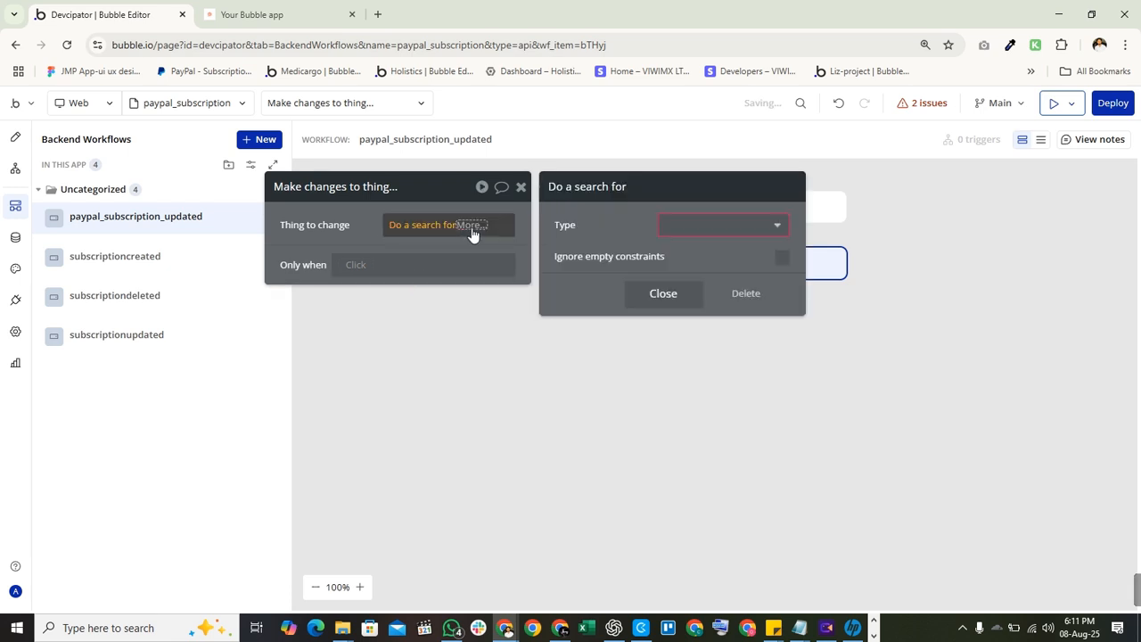
{"action": "left_click", "coordinate": [736, 226]}
{"action": "left_click", "coordinate": [704, 269]}
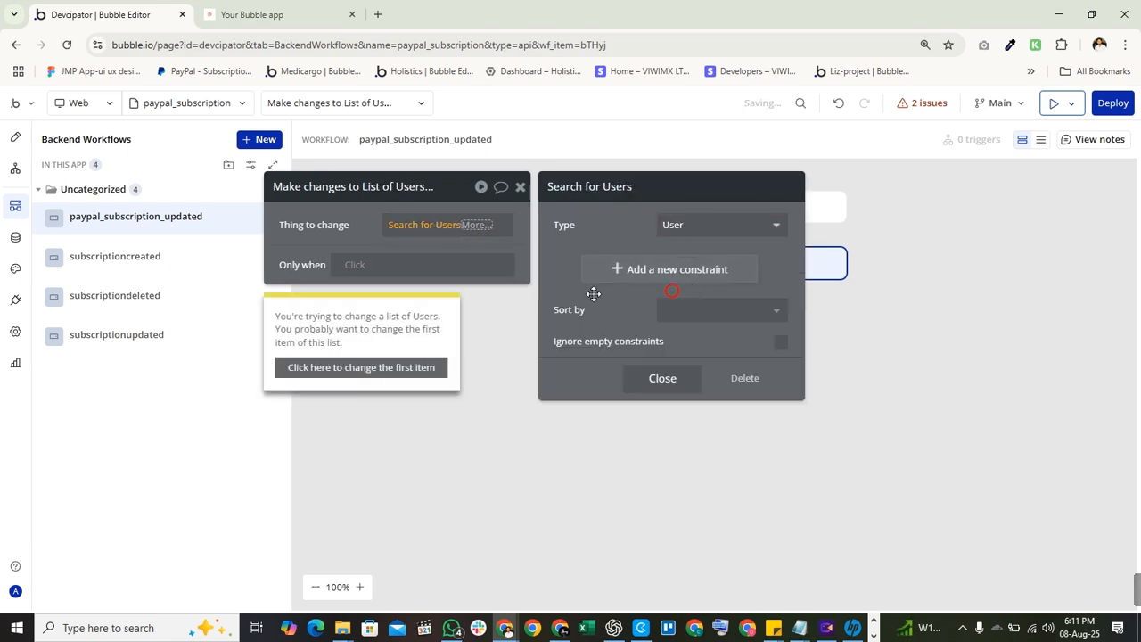
{"action": "left_click", "coordinate": [395, 367]}
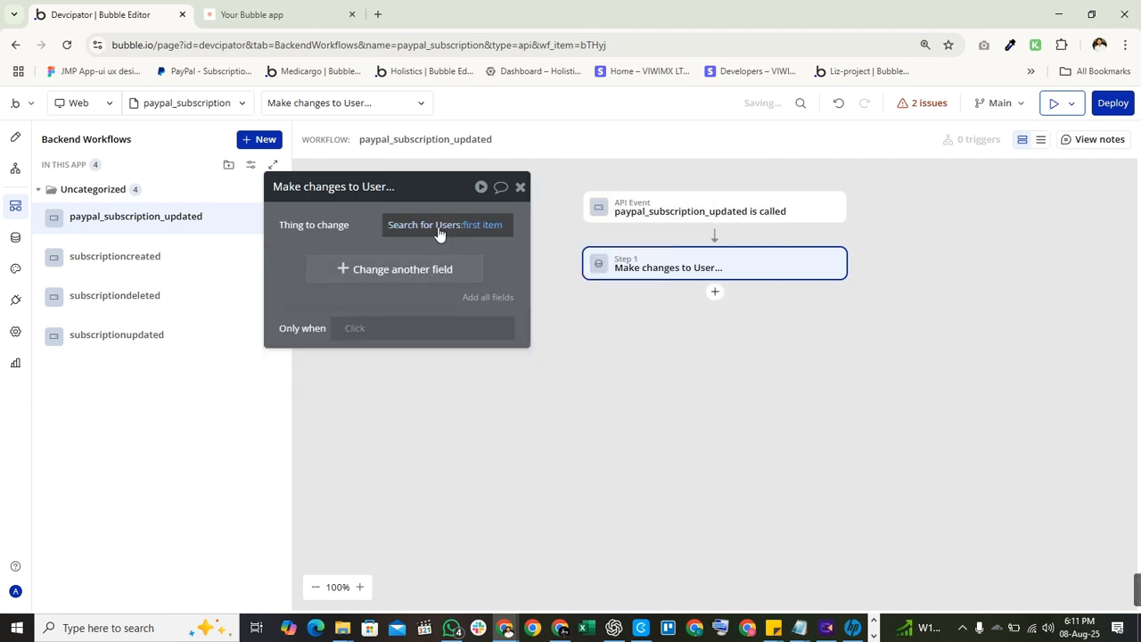
{"action": "left_click", "coordinate": [437, 231]}
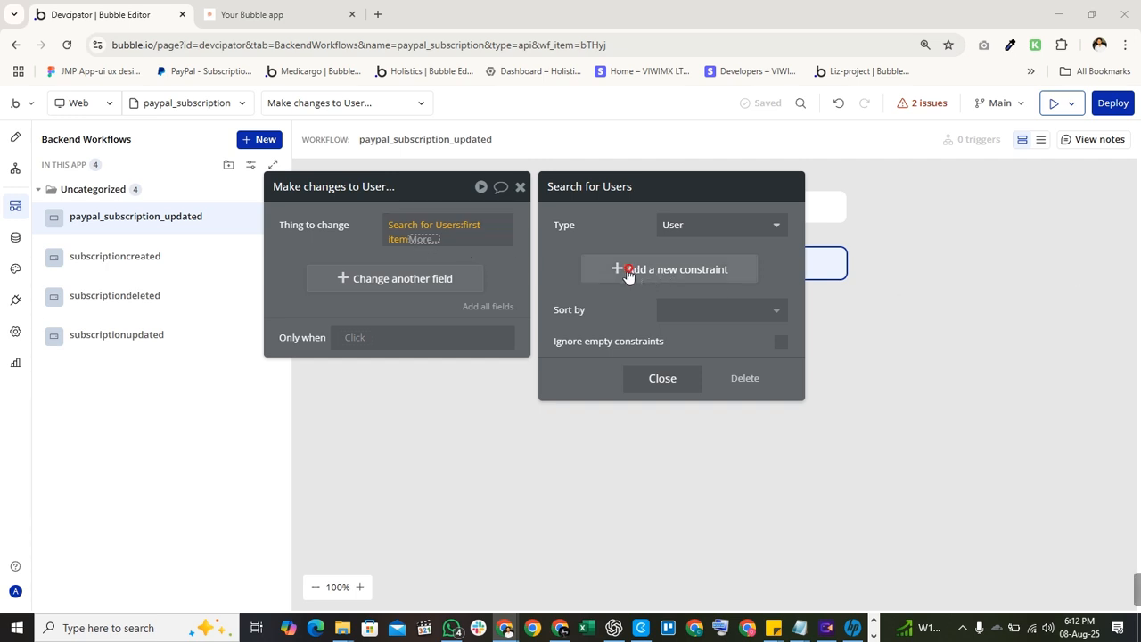
Constrain the Users search to subscription id = Request Data's resource id.
{"action": "left_click", "coordinate": [596, 269]}
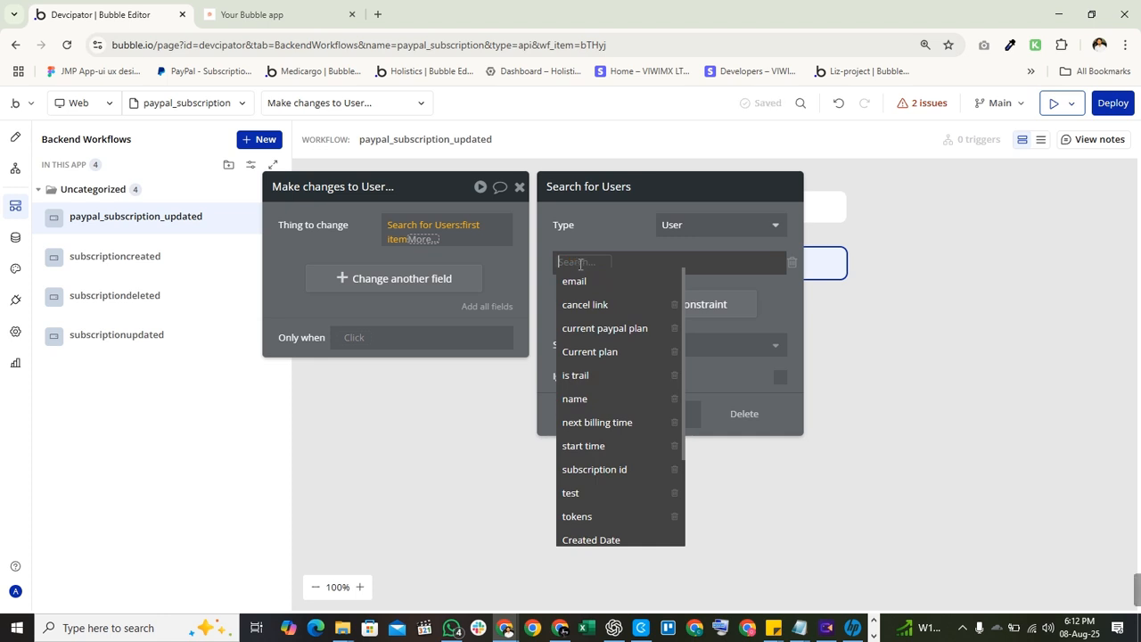
{"action": "type", "text": "sub"}
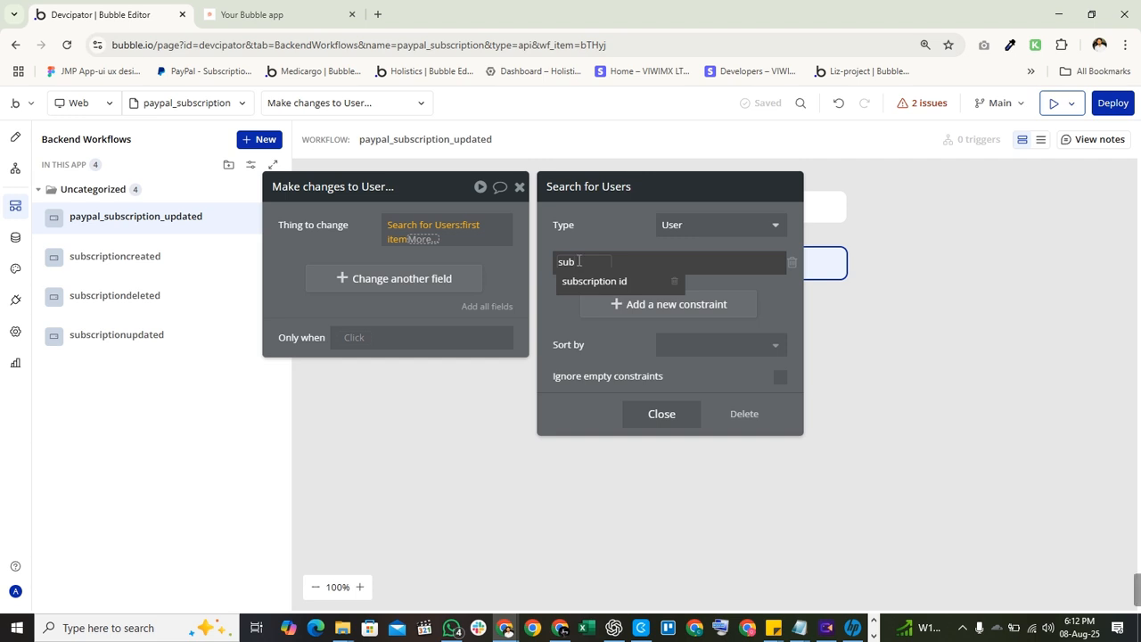
{"action": "key", "text": "BackSpace"}
{"action": "key", "text": "BackSpace"}
{"action": "key", "text": "BackSpace"}
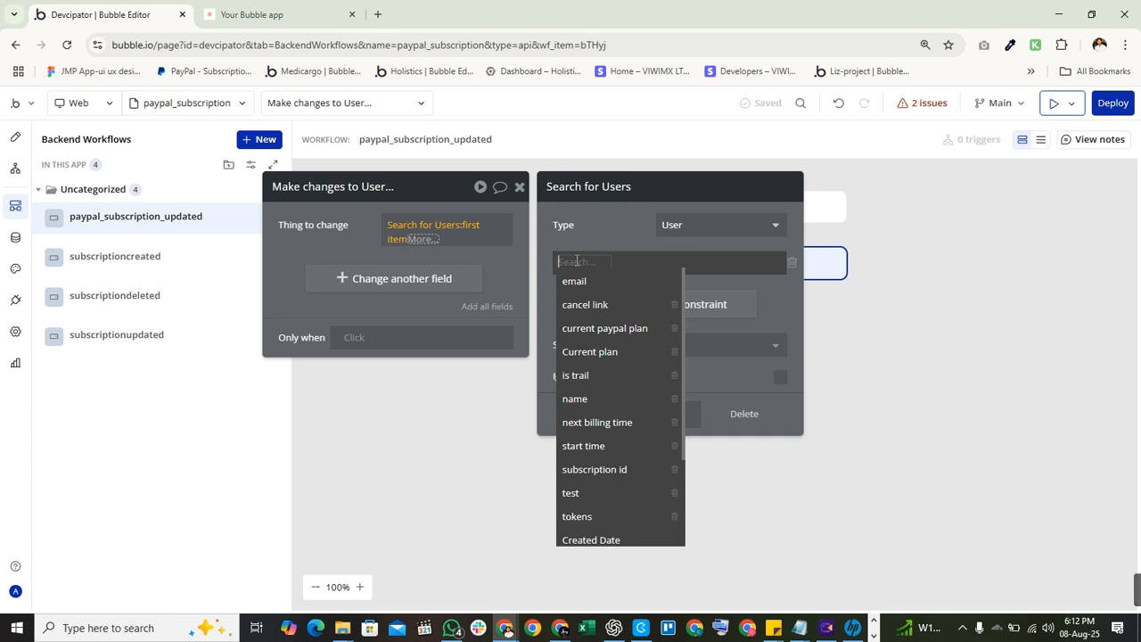
{"action": "left_click", "coordinate": [629, 469]}
{"action": "left_click", "coordinate": [642, 264]}
{"action": "left_click", "coordinate": [655, 275]}
{"action": "left_click", "coordinate": [653, 262]}
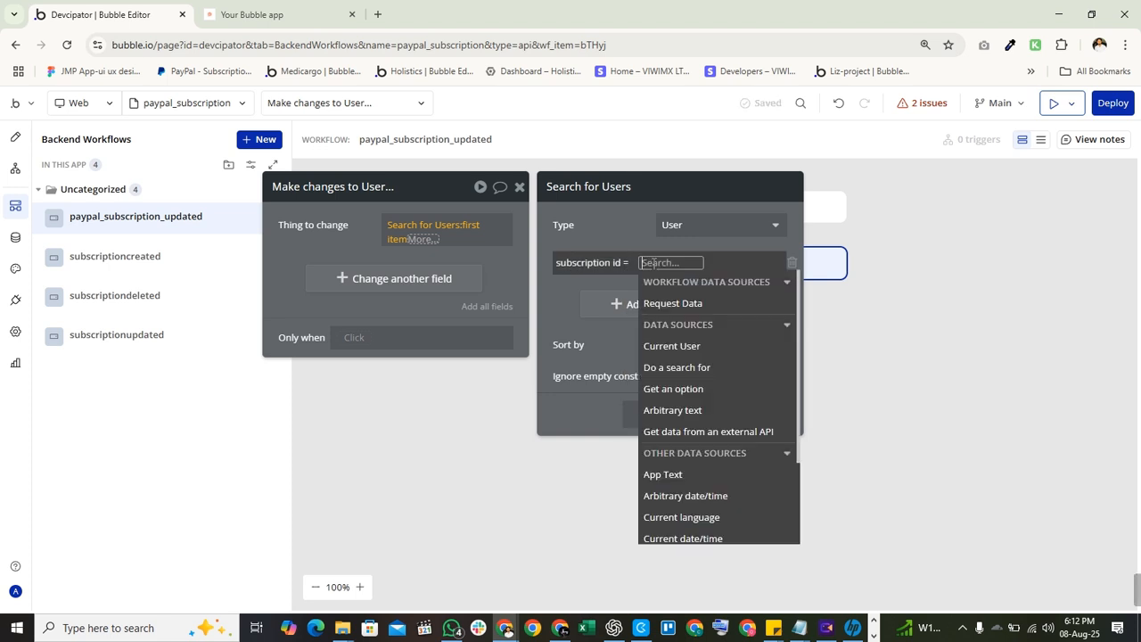
{"action": "type", "text": "request"}
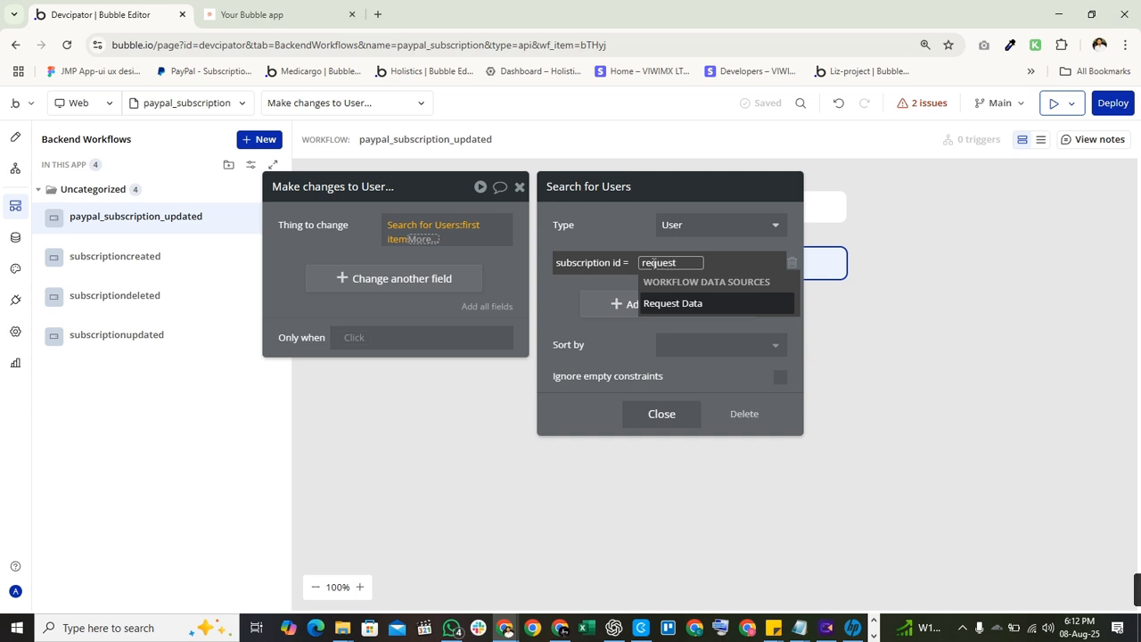
{"action": "type", "text": "e"}
{"action": "key", "text": "BackSpace"}
{"action": "key", "text": "Return"}
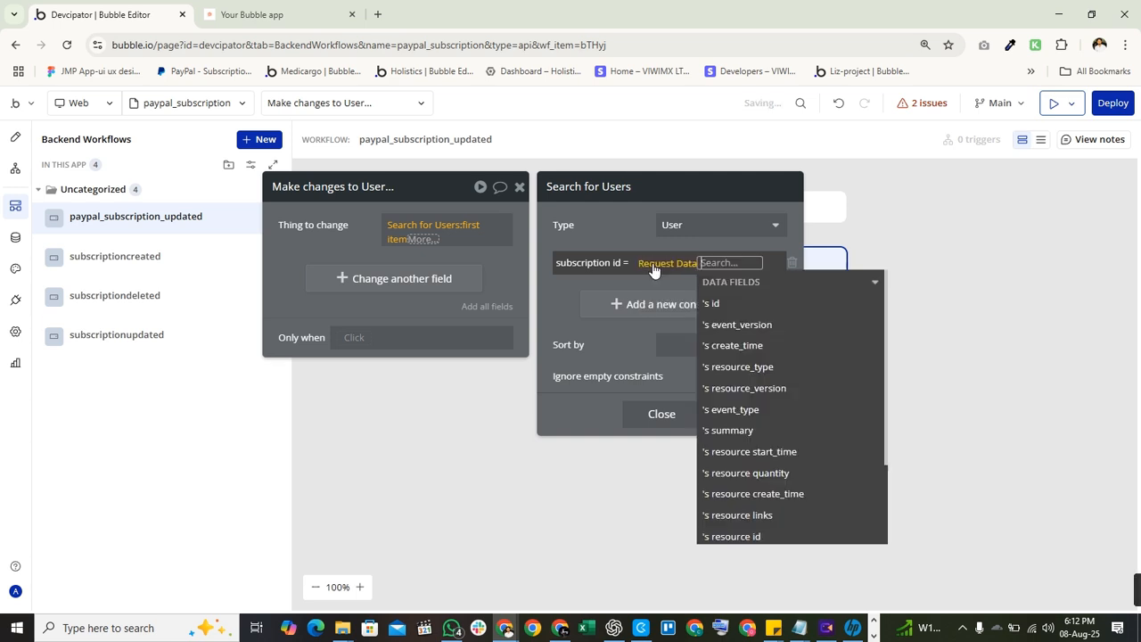
{"action": "type", "text": "b"}
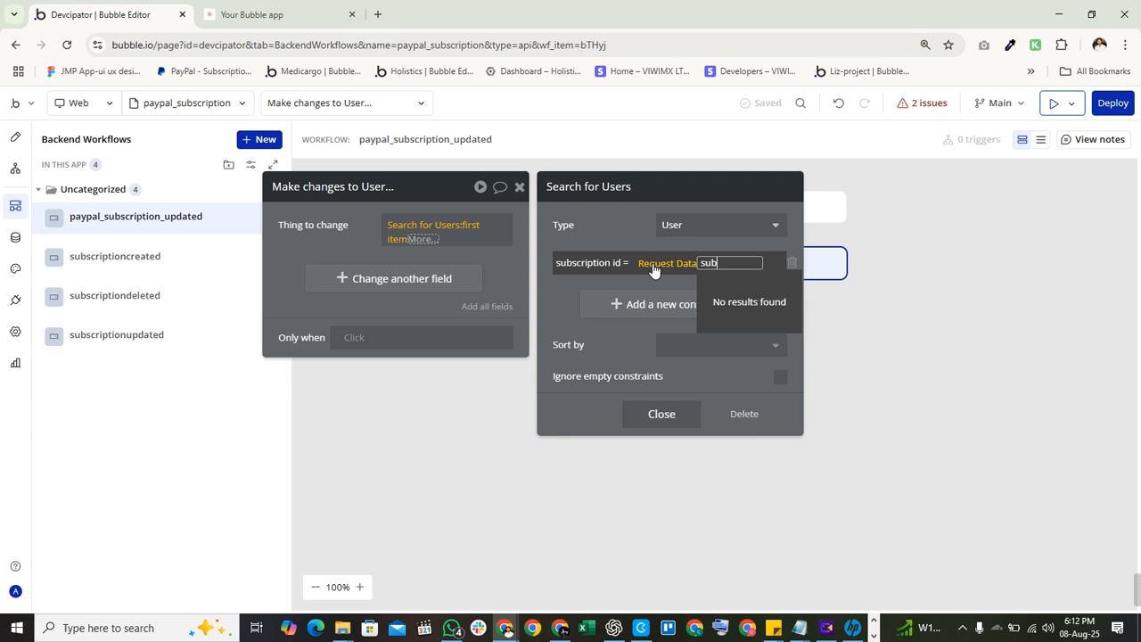
{"action": "key", "text": "BackSpace"}
{"action": "key", "text": "BackSpace"}
{"action": "key", "text": "BackSpace"}
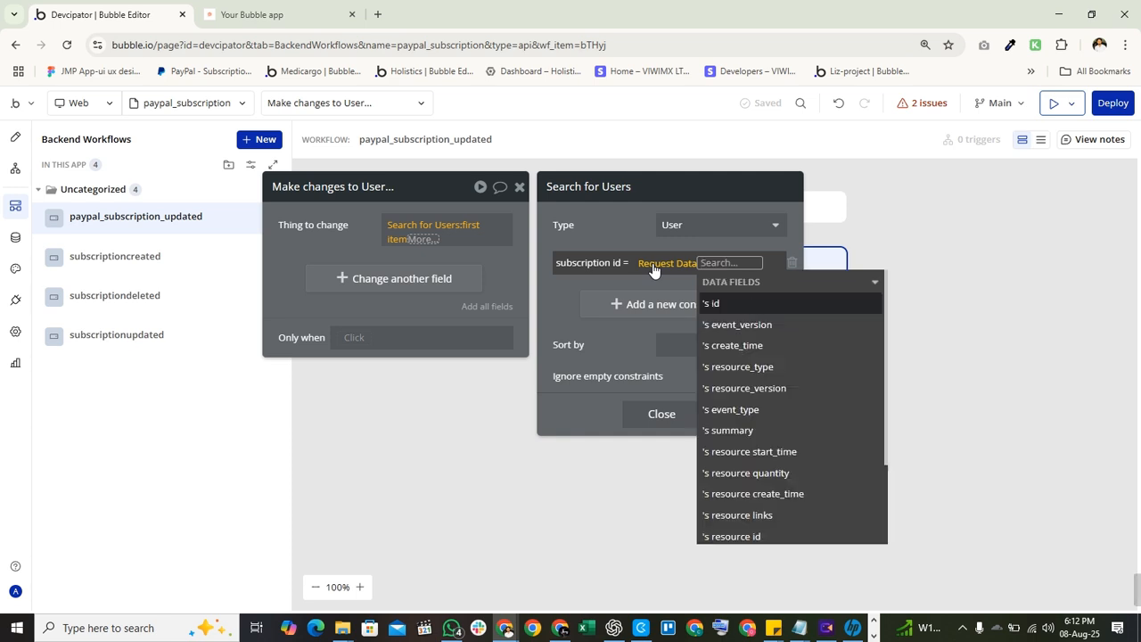
{"action": "type", "text": "res"}
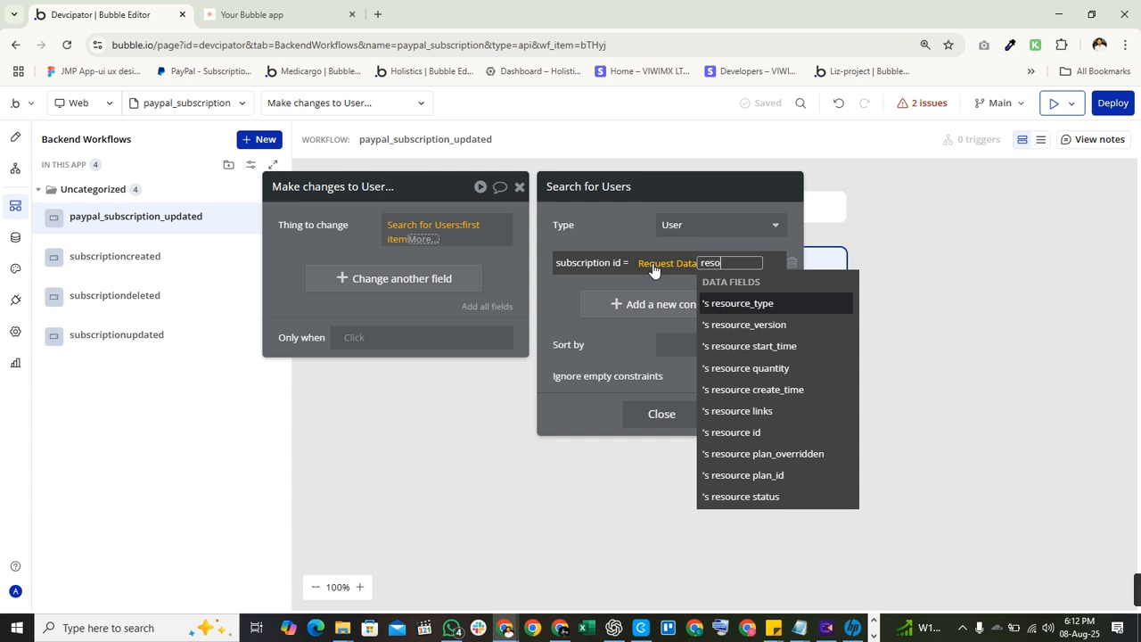
{"action": "type", "text": "o"}
{"action": "left_click", "coordinate": [731, 433]}
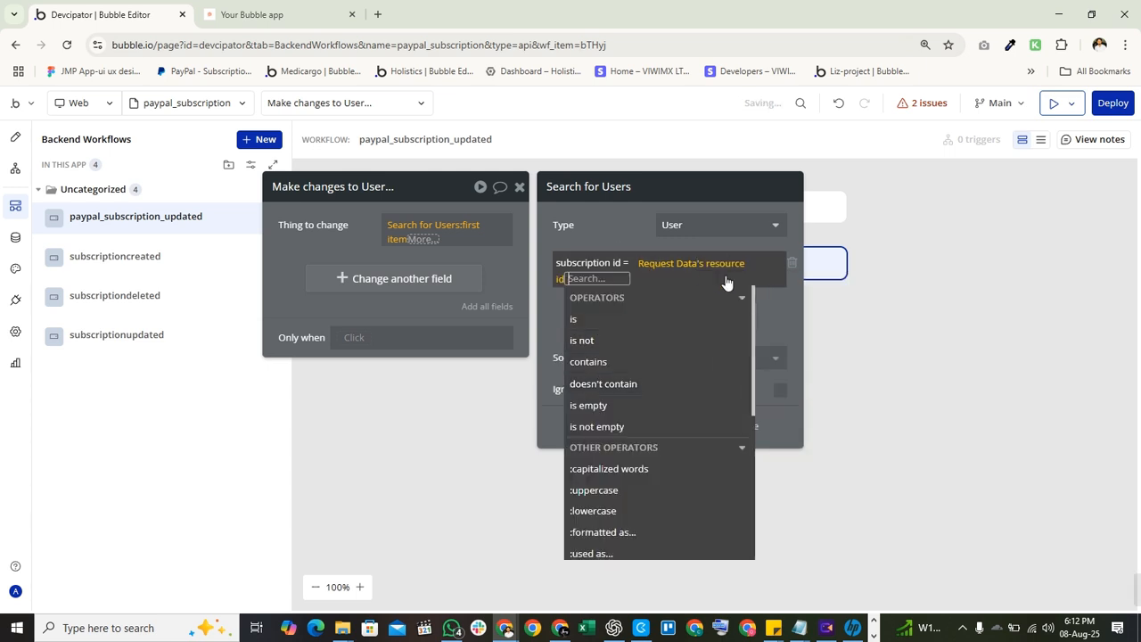
{"action": "left_click", "coordinate": [622, 240]}
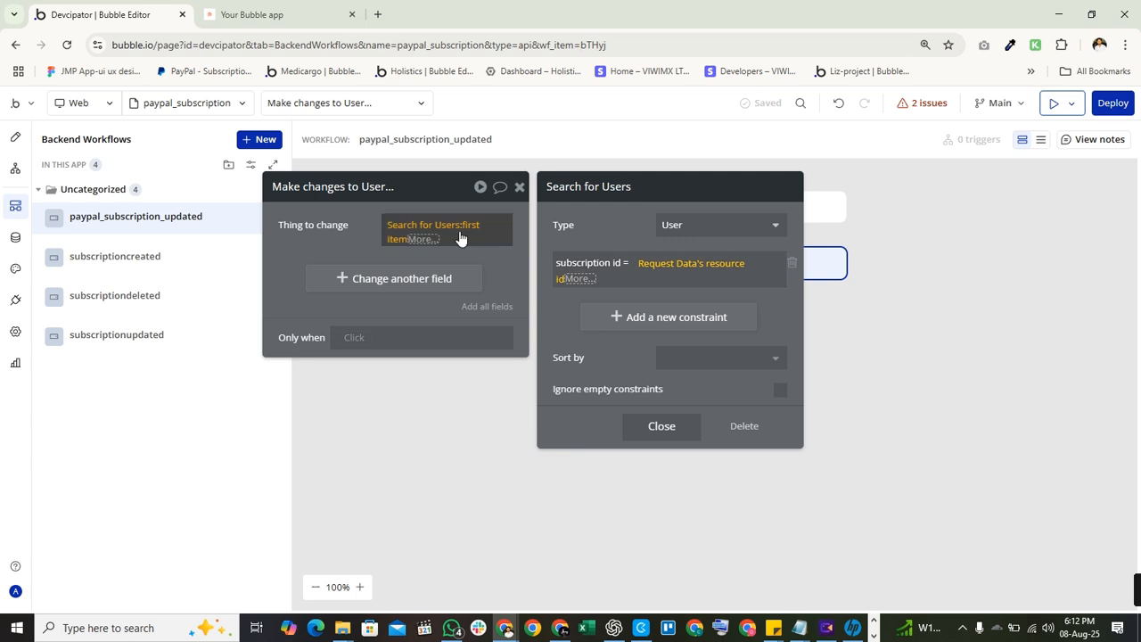
Rearrange the step editor and user search panels so the workflow cards remain visible.
{"action": "left_click", "coordinate": [350, 234]}
{"action": "left_click", "coordinate": [421, 233]}
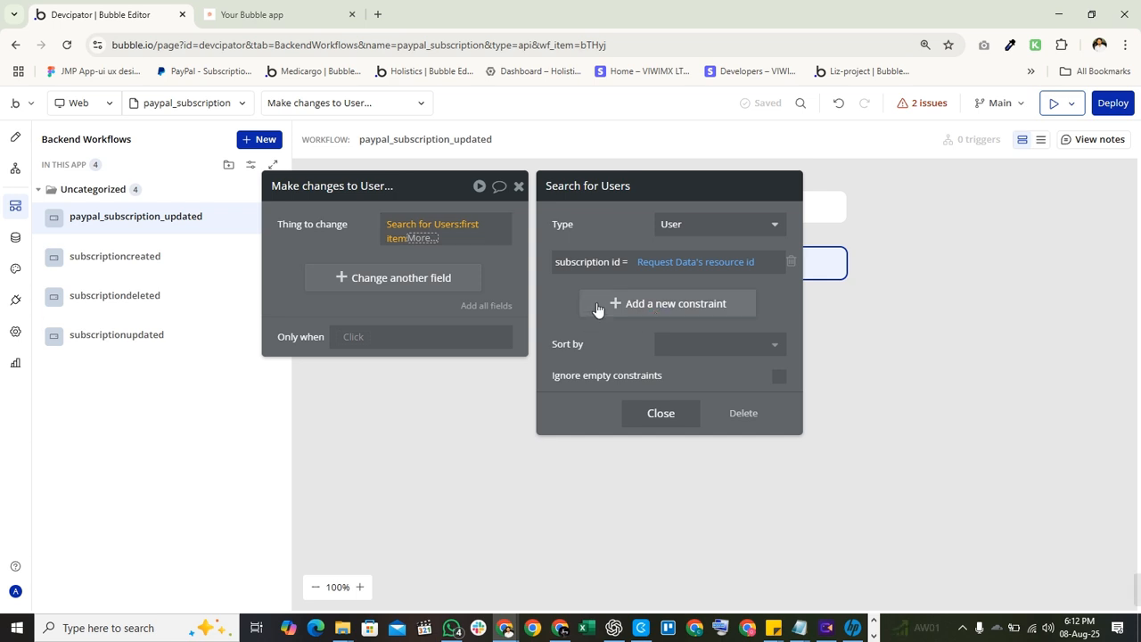
{"action": "left_click", "coordinate": [387, 306]}
{"action": "left_click_drag", "start_coordinate": [377, 295], "coordinate": [444, 390]}
{"action": "left_click", "coordinate": [530, 320]}
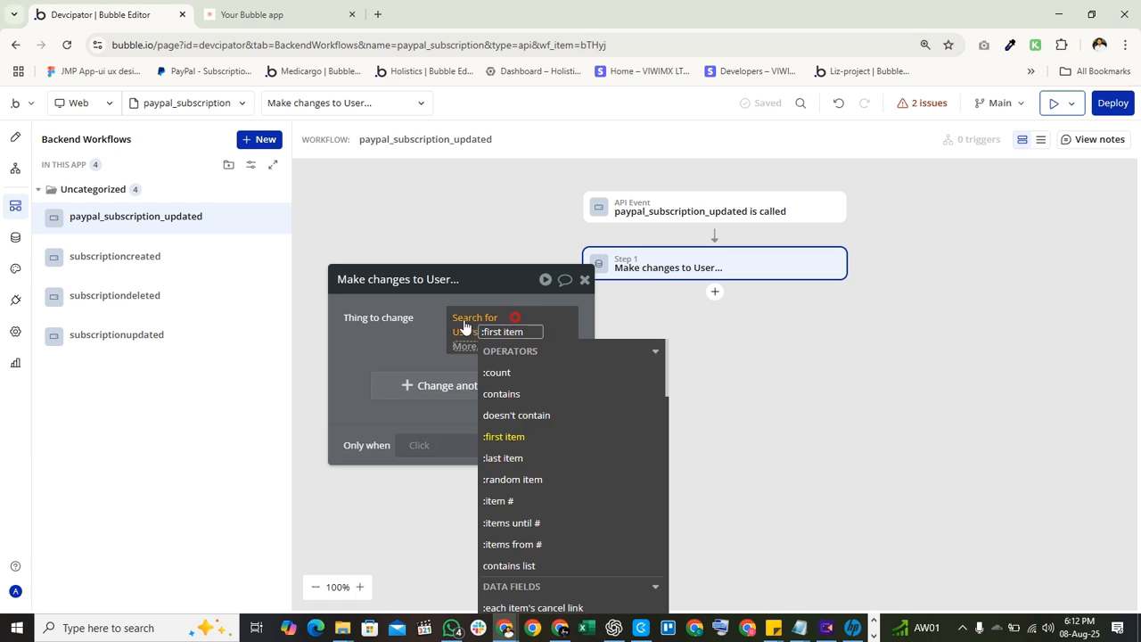
{"action": "left_click", "coordinate": [517, 319]}
{"action": "left_click_drag", "start_coordinate": [117, 318], "coordinate": [527, 316]}
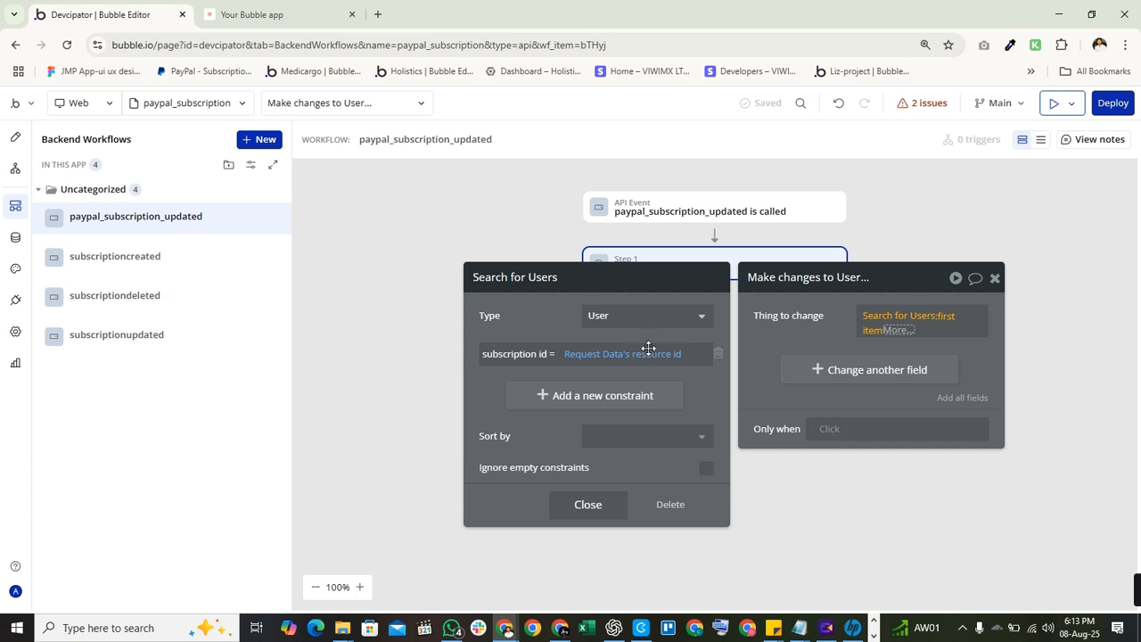
{"action": "left_click_drag", "start_coordinate": [804, 342], "coordinate": [383, 238]}
{"action": "left_click", "coordinate": [553, 295]}
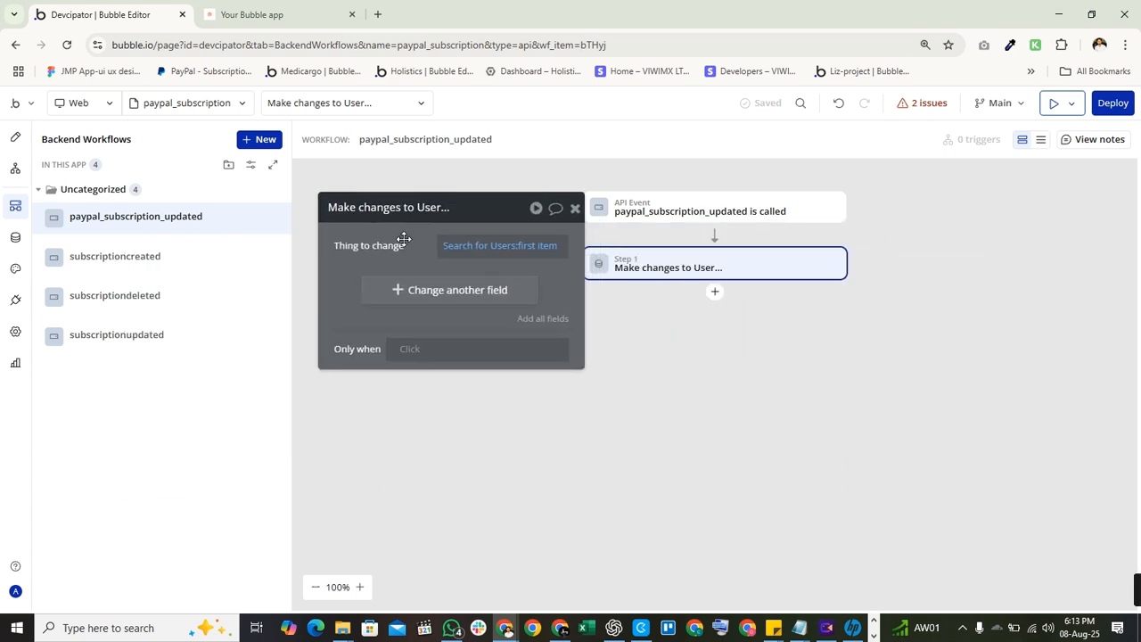
{"action": "left_click", "coordinate": [494, 260]}
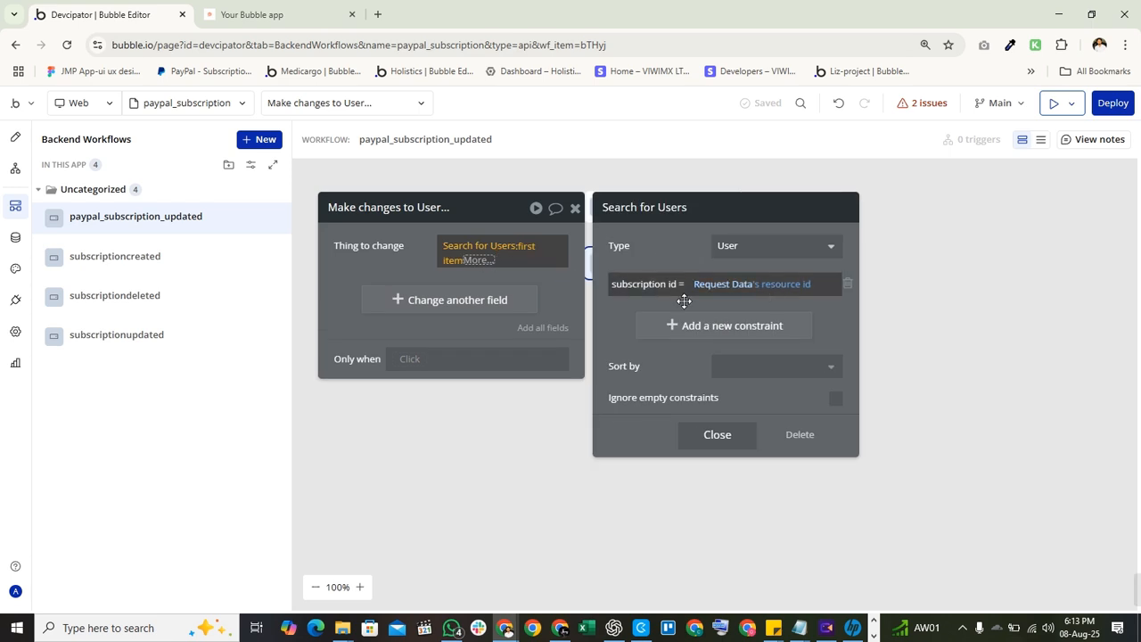
{"action": "left_click_drag", "start_coordinate": [675, 263], "coordinate": [773, 374]}
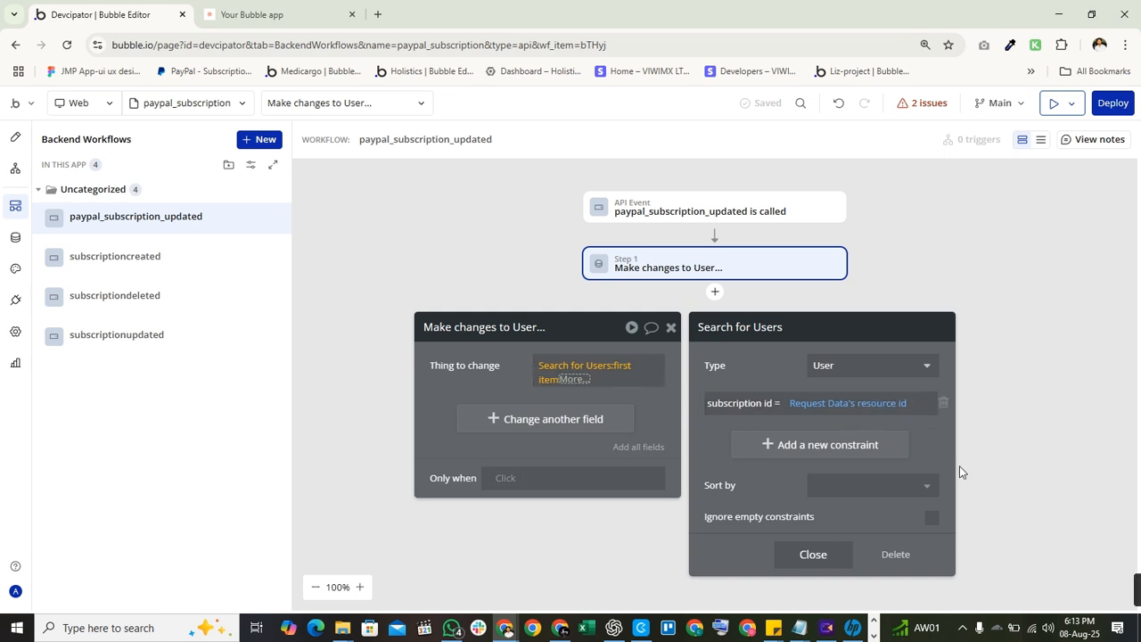
{"action": "left_click_drag", "start_coordinate": [744, 370], "coordinate": [707, 383]}
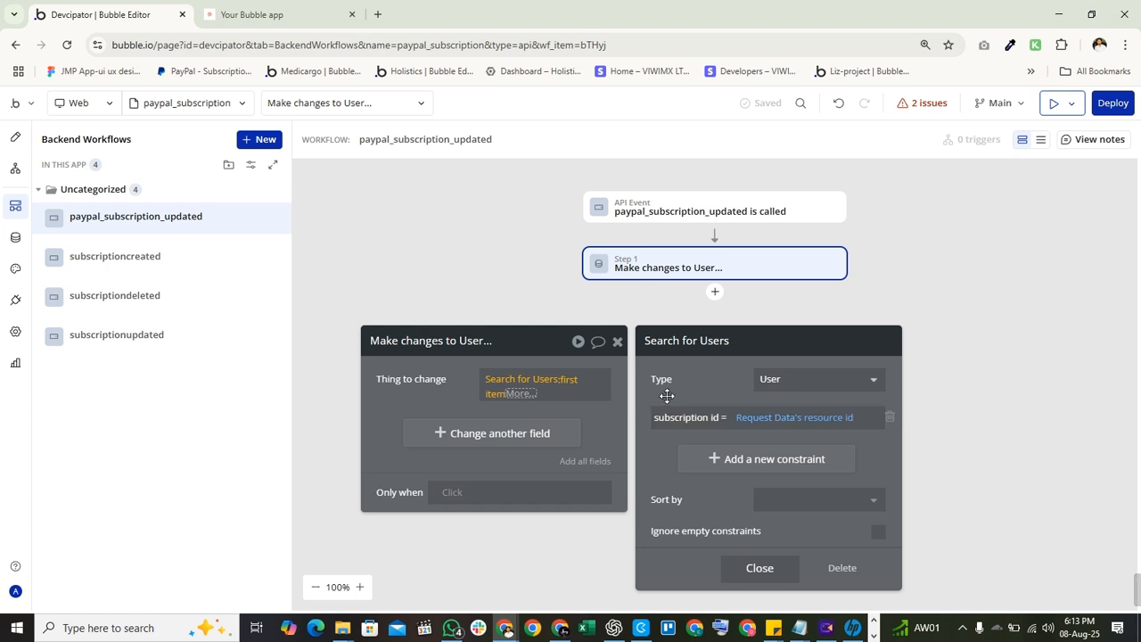
Add the constraint start time <> Request Data's resource start_time to the Users search.
{"action": "left_click", "coordinate": [726, 458]}
{"action": "left_click", "coordinate": [670, 453]}
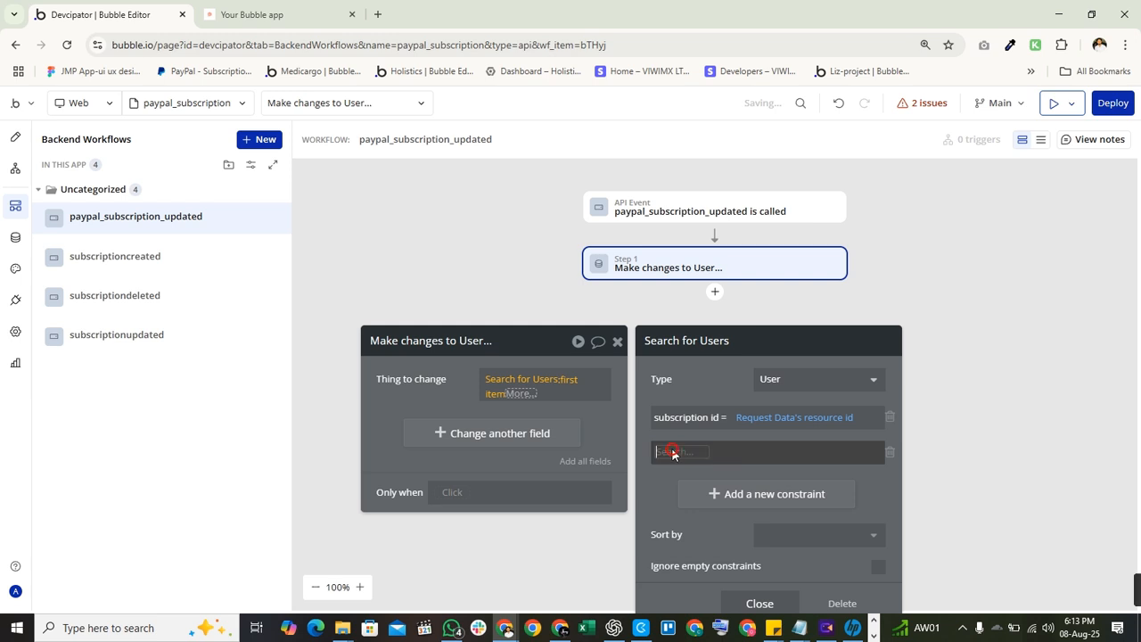
{"action": "type", "text": "sta"}
{"action": "left_click", "coordinate": [681, 470]}
{"action": "left_click", "coordinate": [720, 452]}
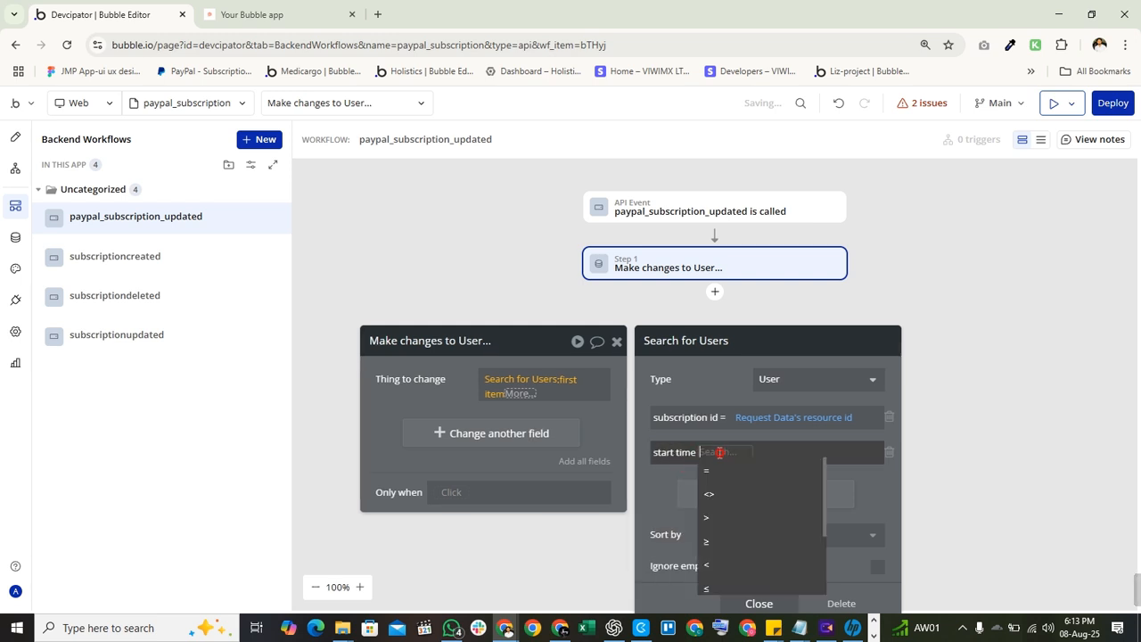
{"action": "left_click", "coordinate": [732, 459]}
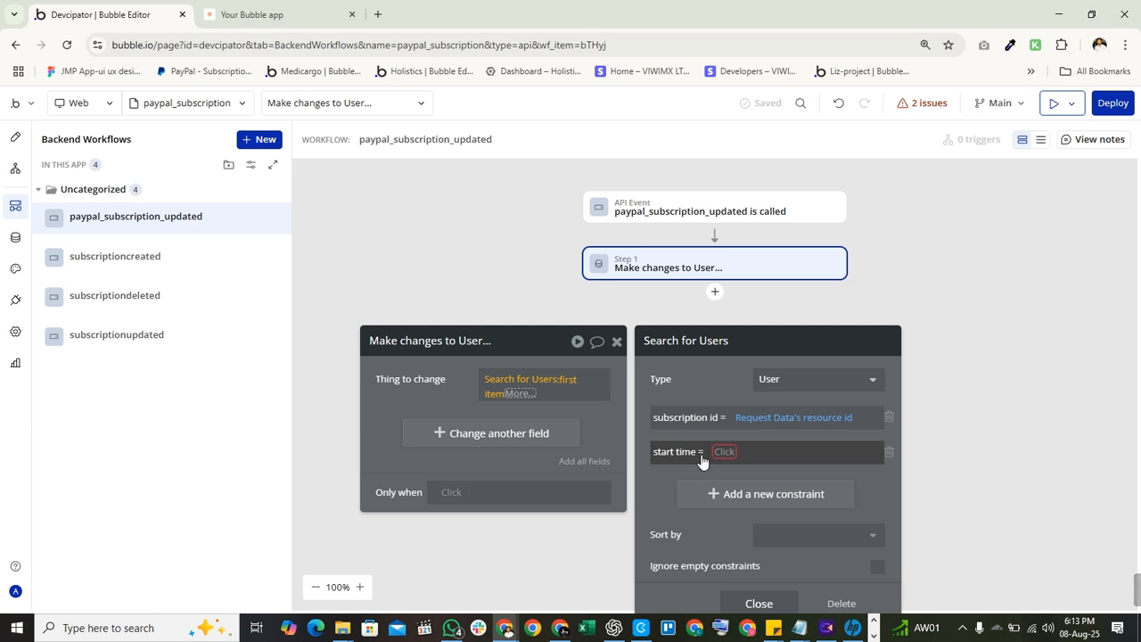
{"action": "left_click", "coordinate": [699, 452]}
{"action": "left_click", "coordinate": [723, 480]}
{"action": "left_click", "coordinate": [728, 452]}
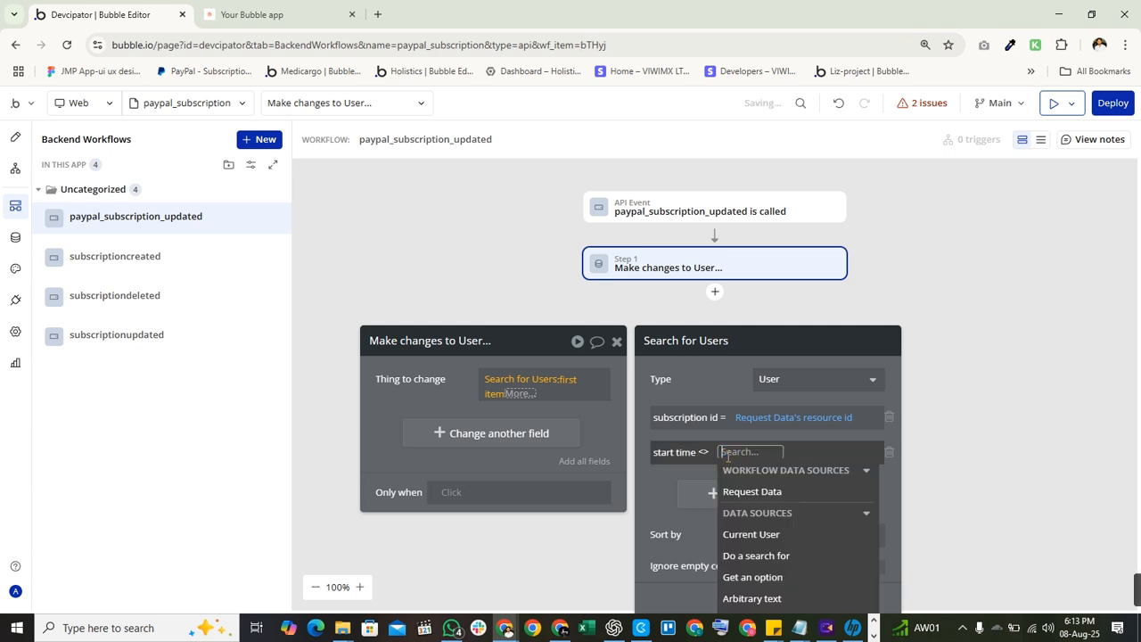
{"action": "left_click", "coordinate": [802, 499]}
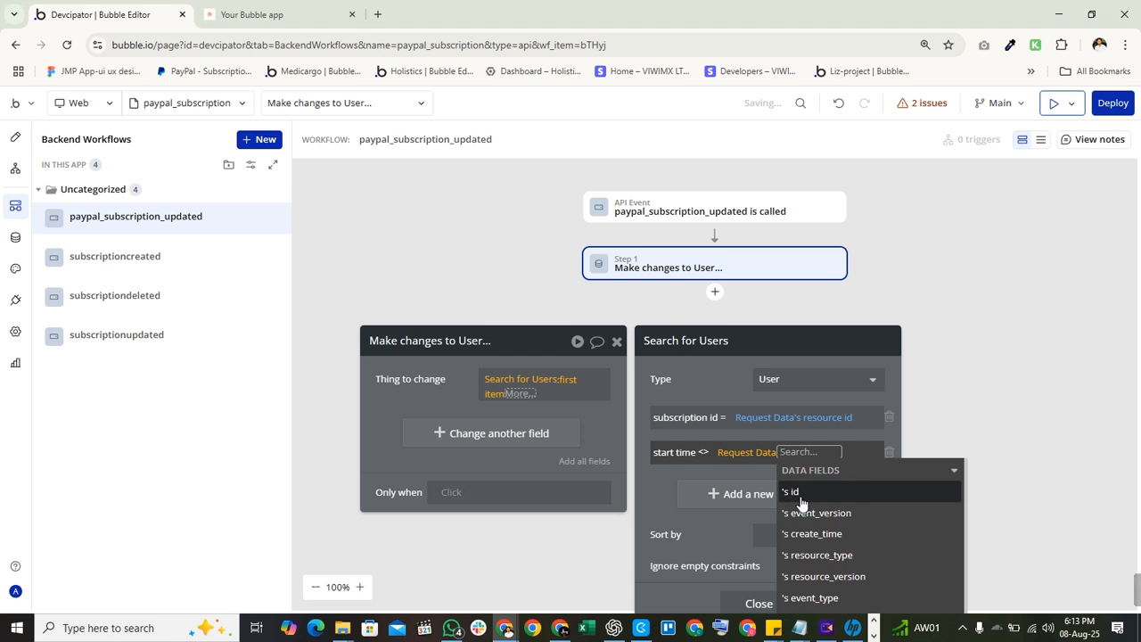
{"action": "type", "text": "start"}
{"action": "left_click", "coordinate": [811, 493]}
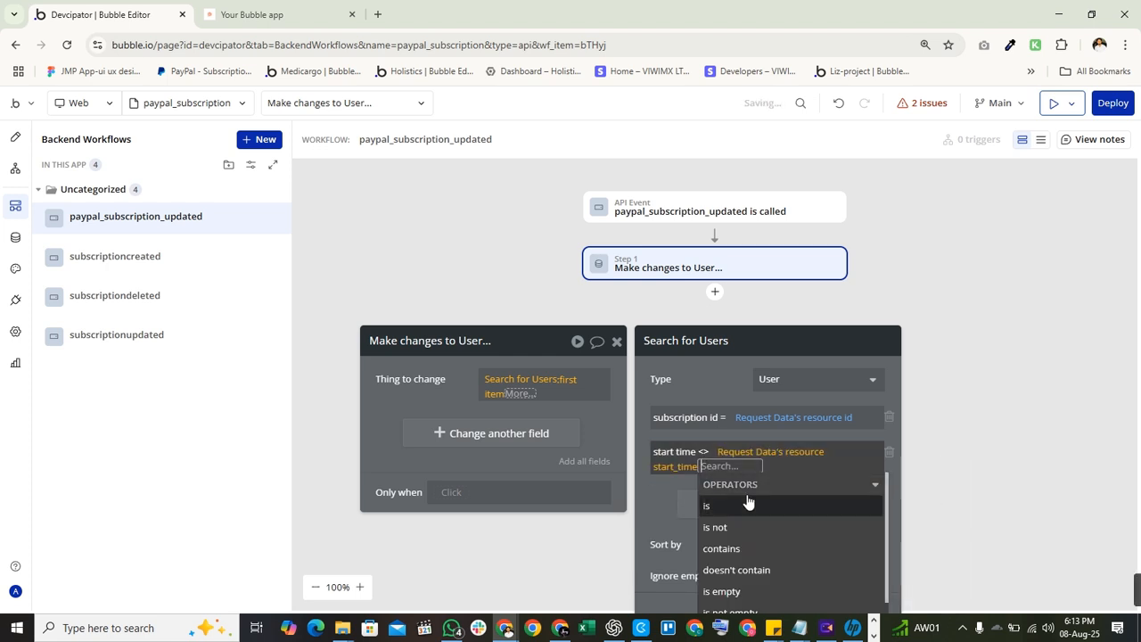
{"action": "left_click", "coordinate": [704, 385]}
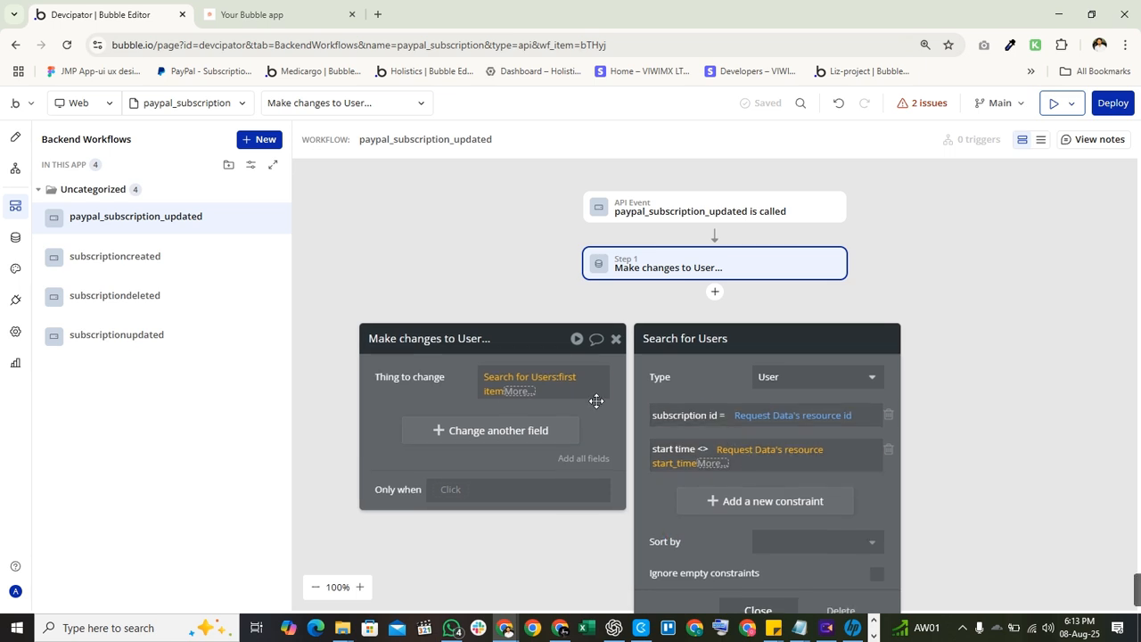
Close the search criteria and move the step editor down to reveal Step 1.
{"action": "left_click", "coordinate": [464, 375]}
{"action": "left_click", "coordinate": [531, 381]}
{"action": "left_click_drag", "start_coordinate": [419, 392], "coordinate": [866, 284]}
{"action": "left_click", "coordinate": [951, 283]}
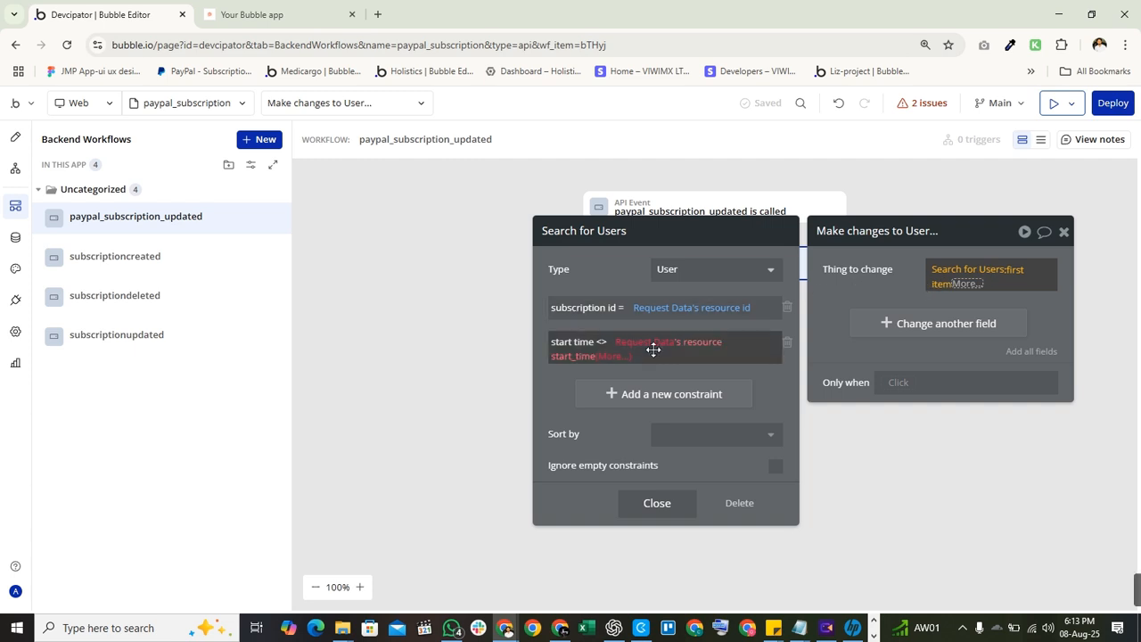
{"action": "left_click_drag", "start_coordinate": [859, 297], "coordinate": [557, 396]}
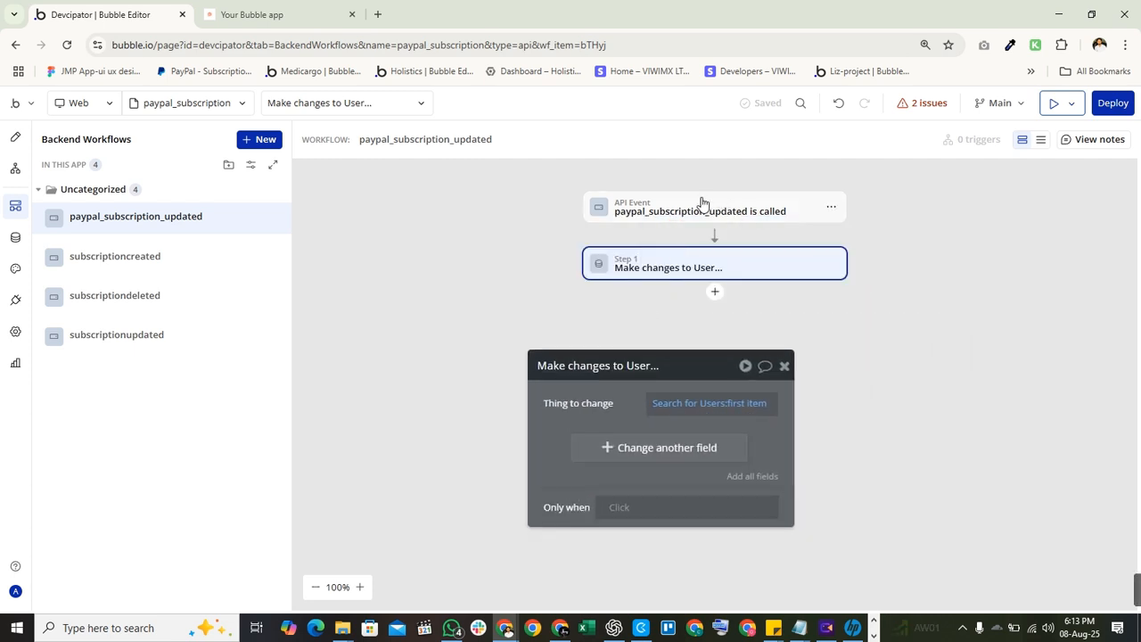
Open the API event's detected request data types and find the resource start_time field.
{"action": "left_click", "coordinate": [704, 204]}
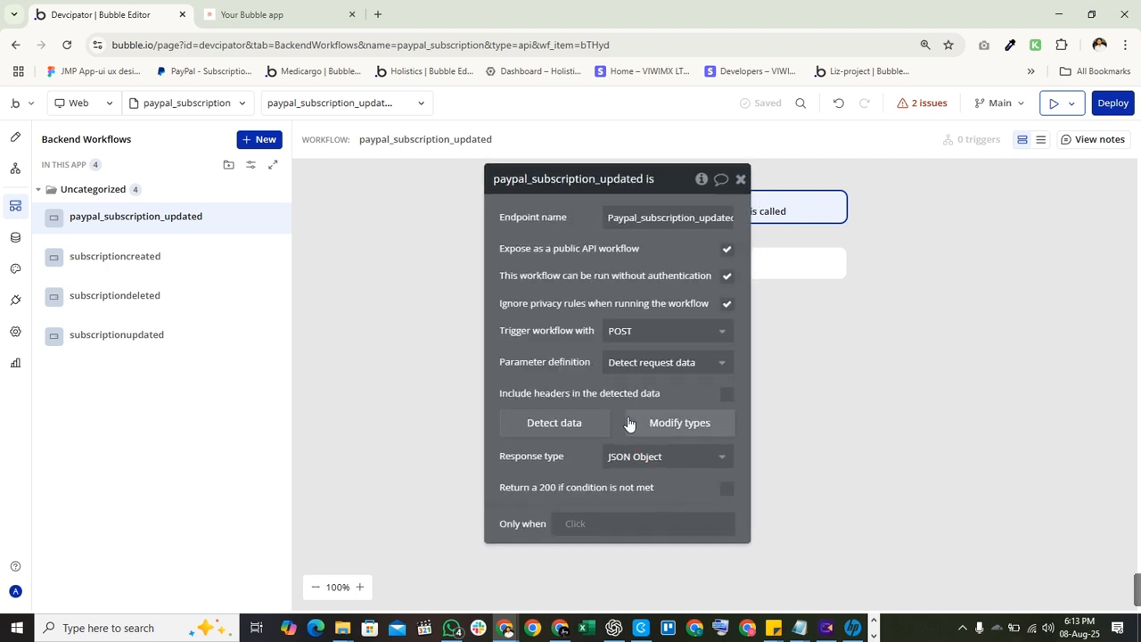
{"action": "left_click", "coordinate": [670, 427]}
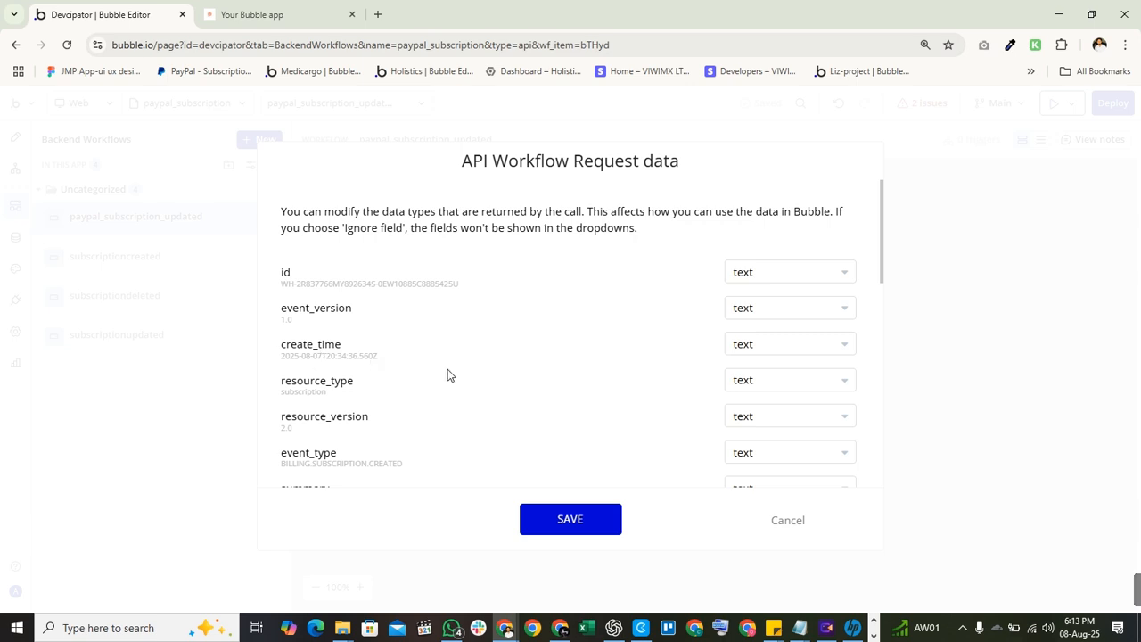
{"action": "scroll", "coordinate": [455, 397], "scroll_direction": "down", "scroll_amount": 3}
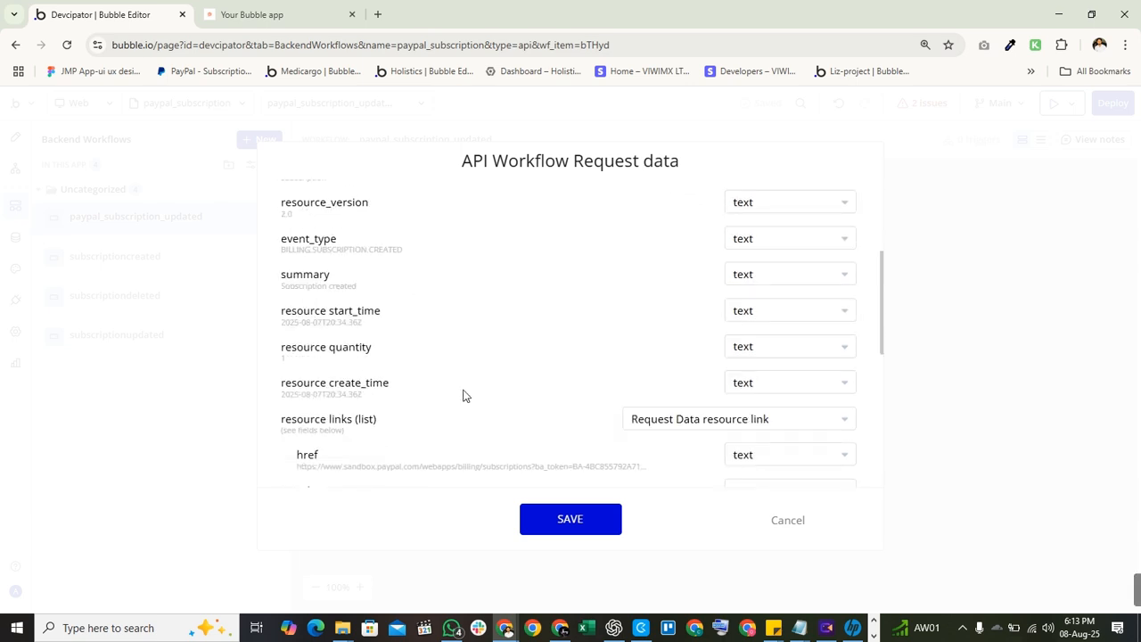
{"action": "scroll", "coordinate": [448, 368], "scroll_direction": "down", "scroll_amount": 2}
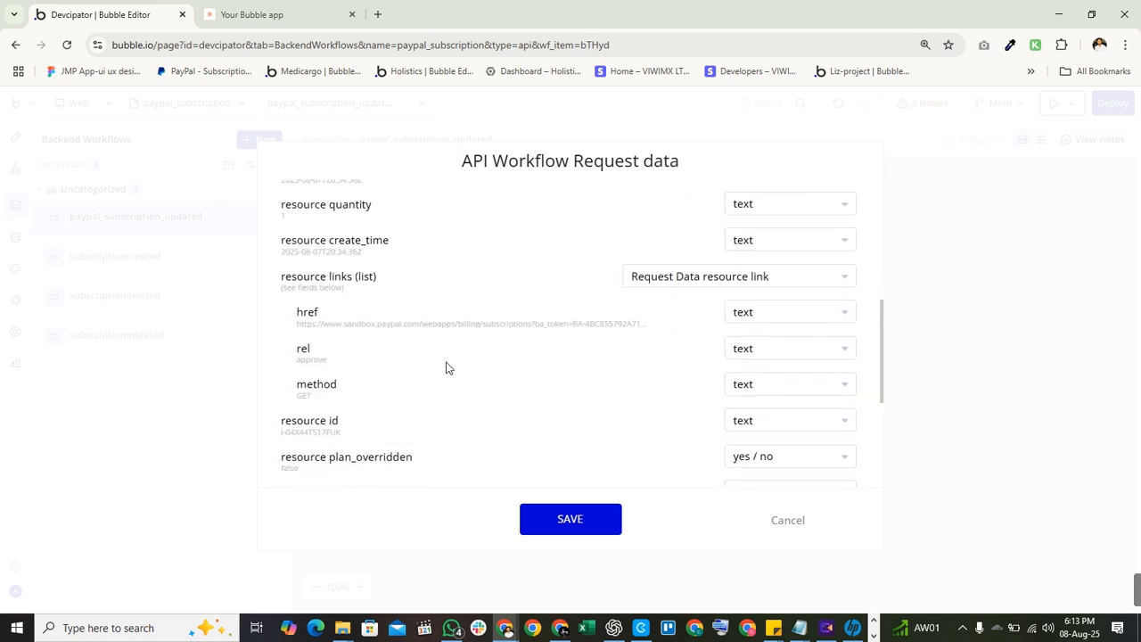
{"action": "key", "text": "ctrl+f"}
{"action": "type", "text": "s"}
{"action": "key", "text": "BackSpace"}
{"action": "type", "text": "start"}
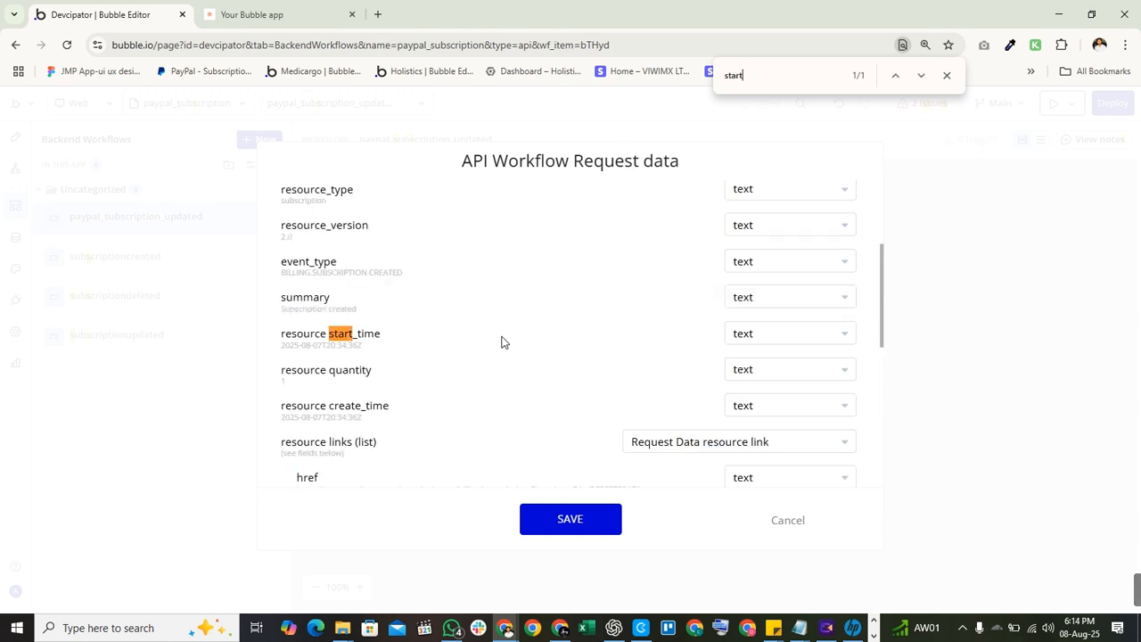
Change resource start_time's type from text to date.
{"action": "left_click", "coordinate": [783, 341]}
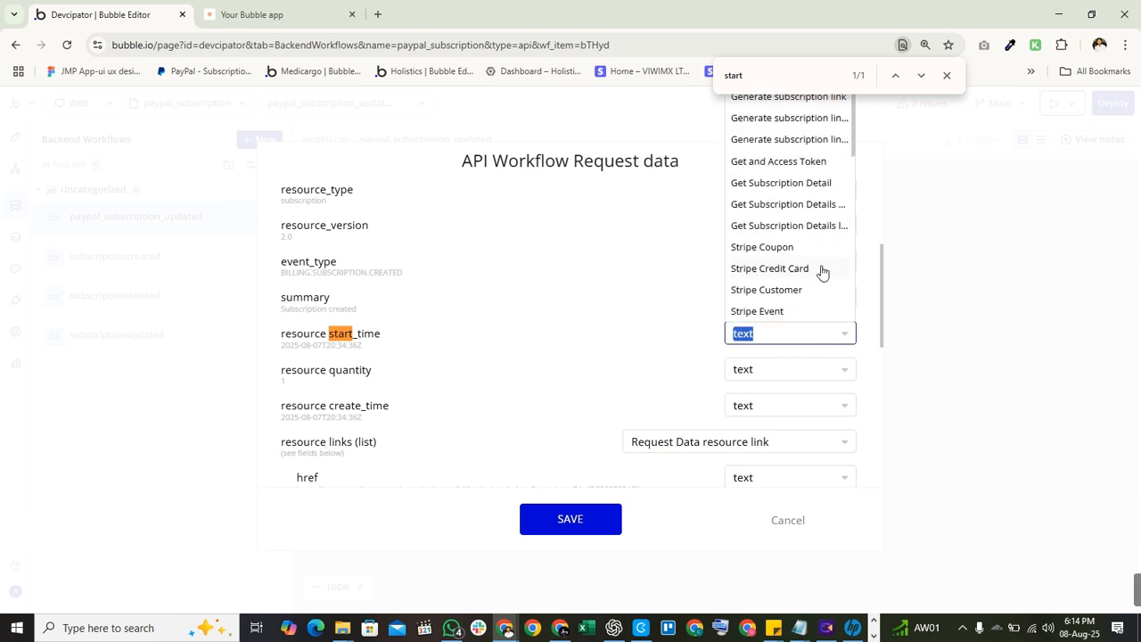
{"action": "type", "text": "date"}
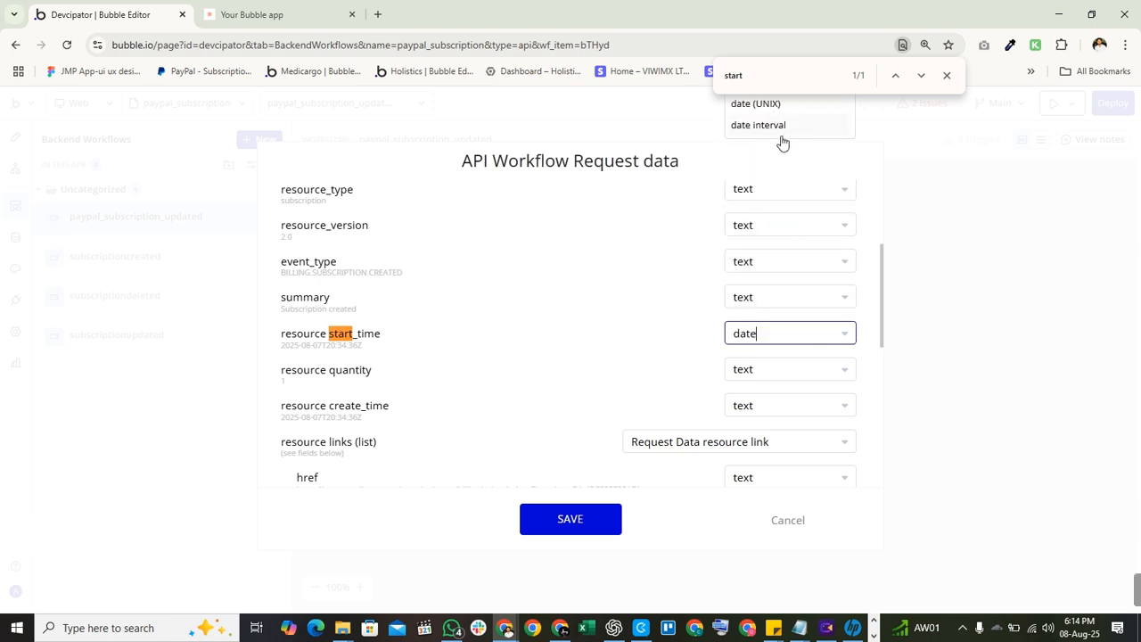
{"action": "left_click", "coordinate": [946, 75]}
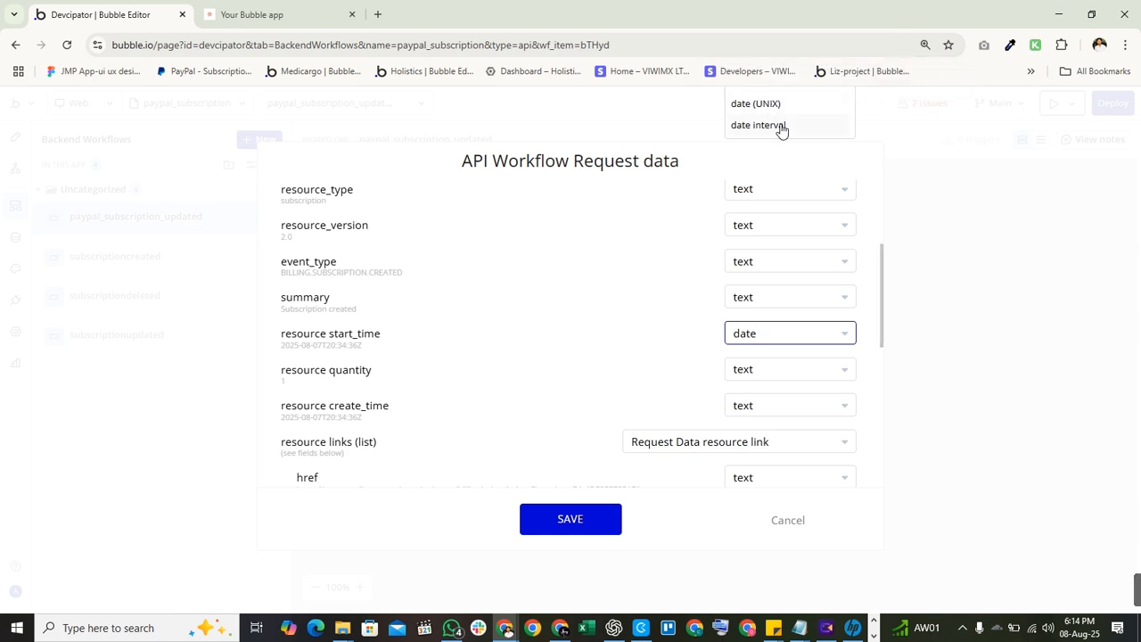
{"action": "left_click", "coordinate": [861, 335]}
{"action": "left_click", "coordinate": [810, 334]}
{"action": "type", "text": "dat"}
{"action": "scroll", "coordinate": [812, 337], "scroll_direction": "up", "scroll_amount": 3}
{"action": "scroll", "coordinate": [799, 323], "scroll_direction": "down", "scroll_amount": 1}
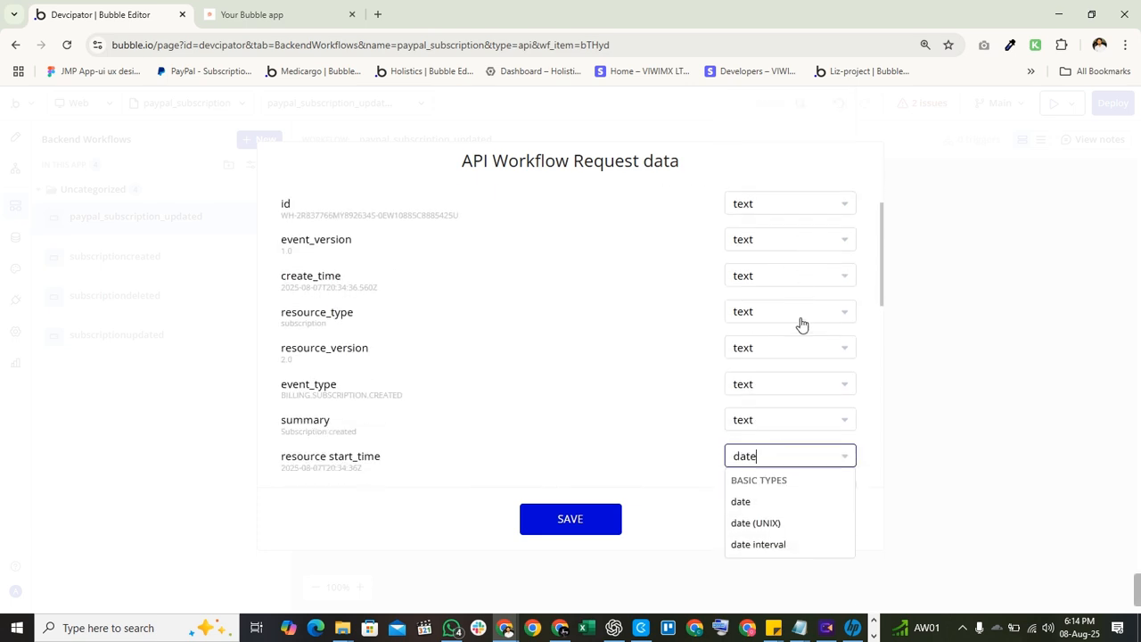
{"action": "left_click", "coordinate": [744, 499]}
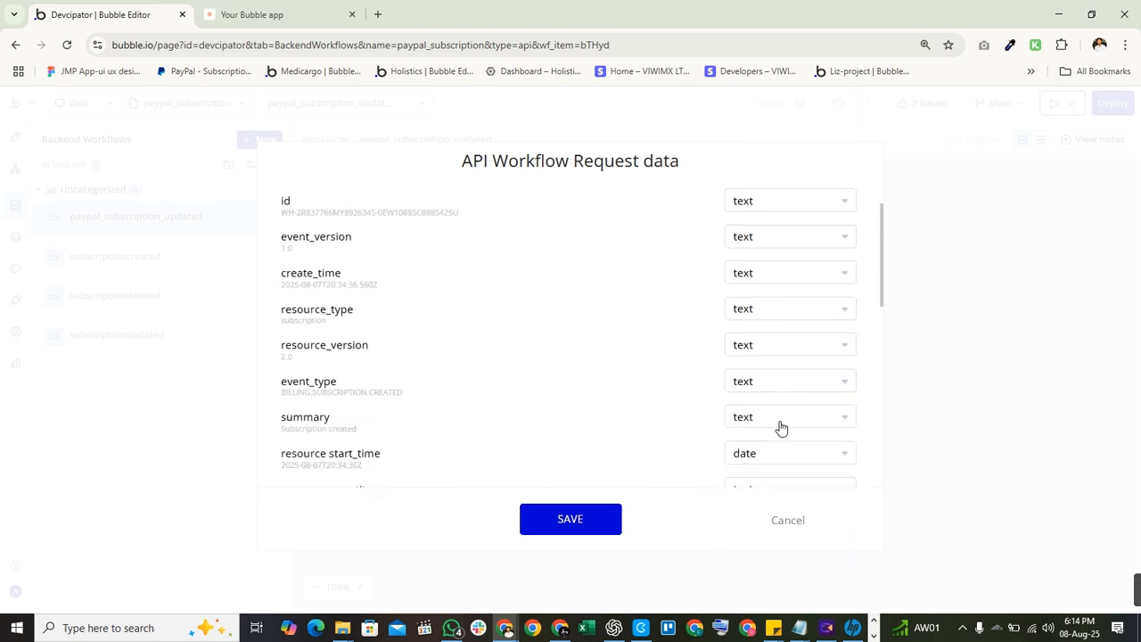
Save the request data types and review the Make changes to User step's Users search.
{"action": "left_click", "coordinate": [532, 515]}
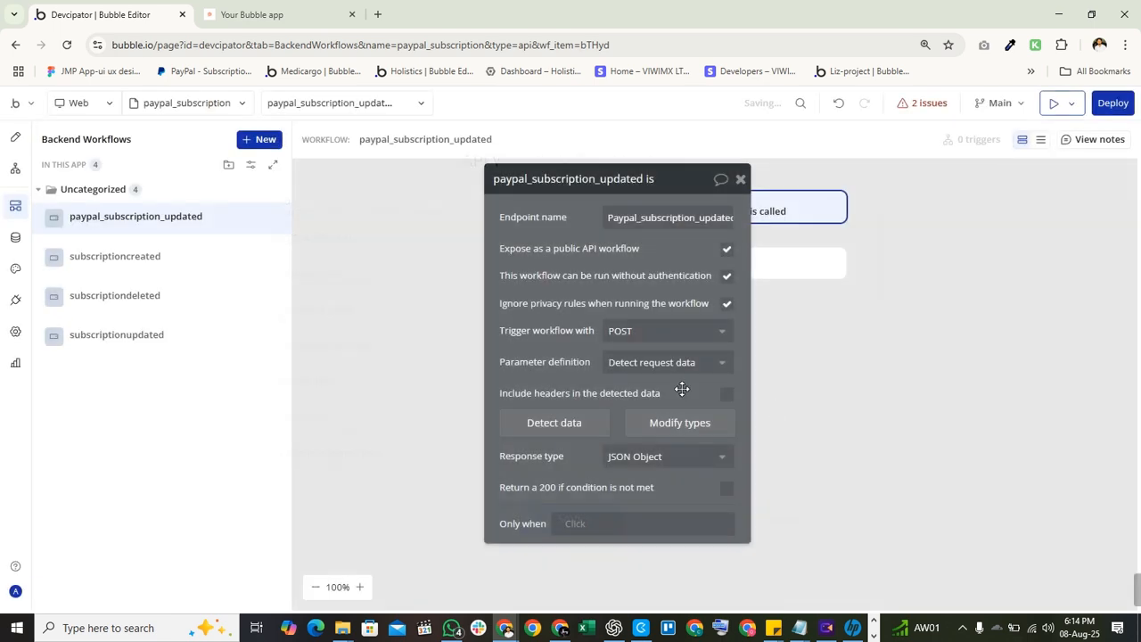
{"action": "left_click", "coordinate": [798, 262]}
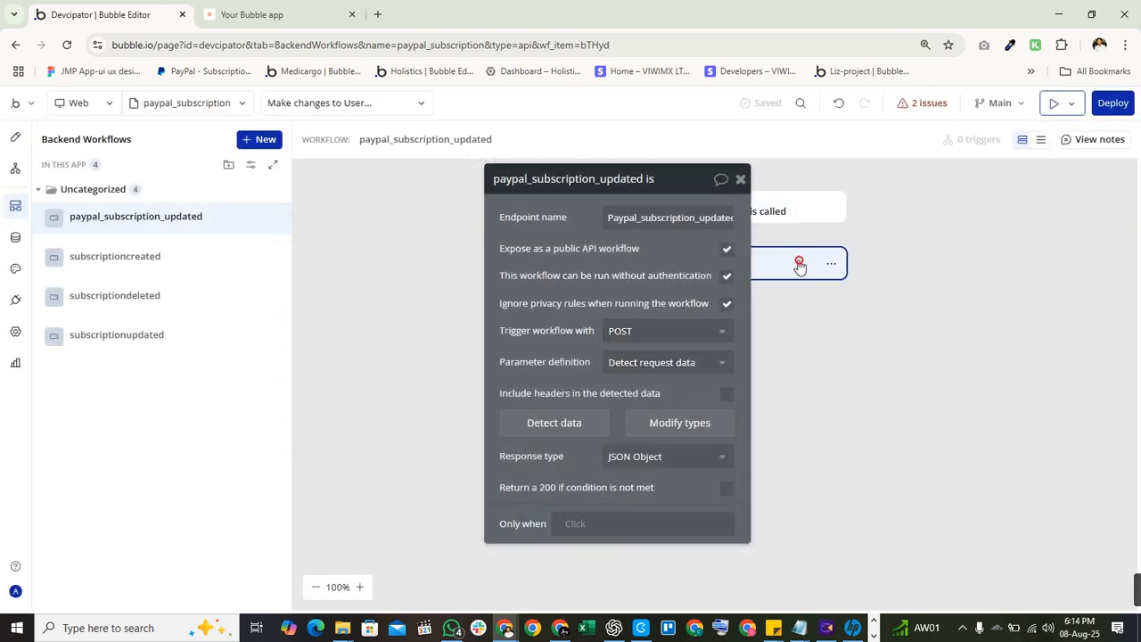
{"action": "left_click", "coordinate": [656, 223]}
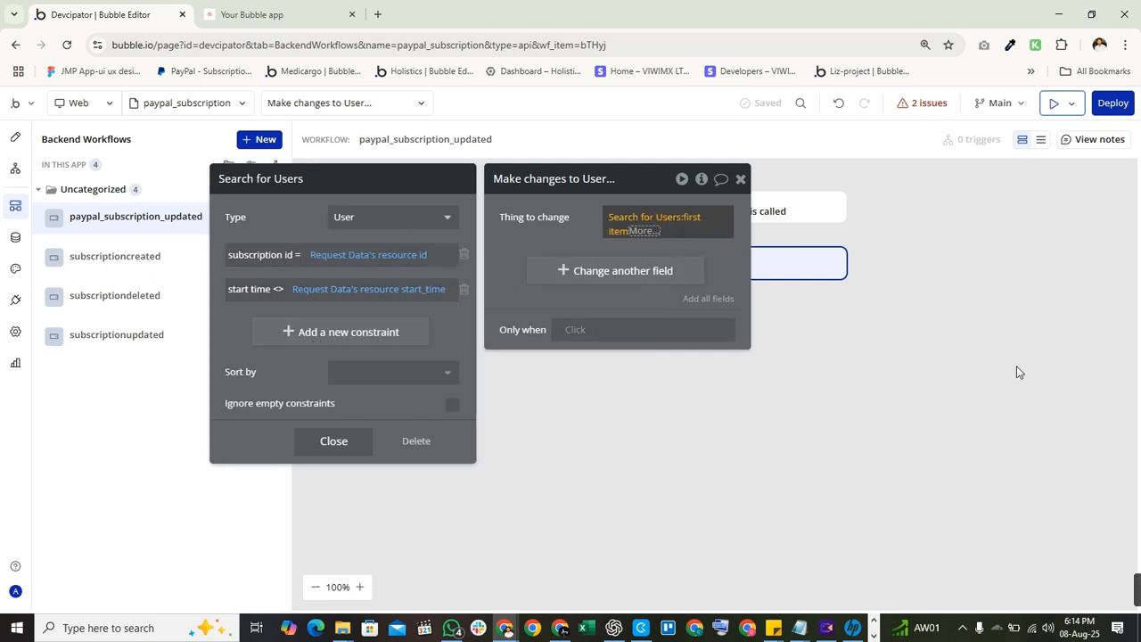
{"action": "left_click", "coordinate": [596, 223]}
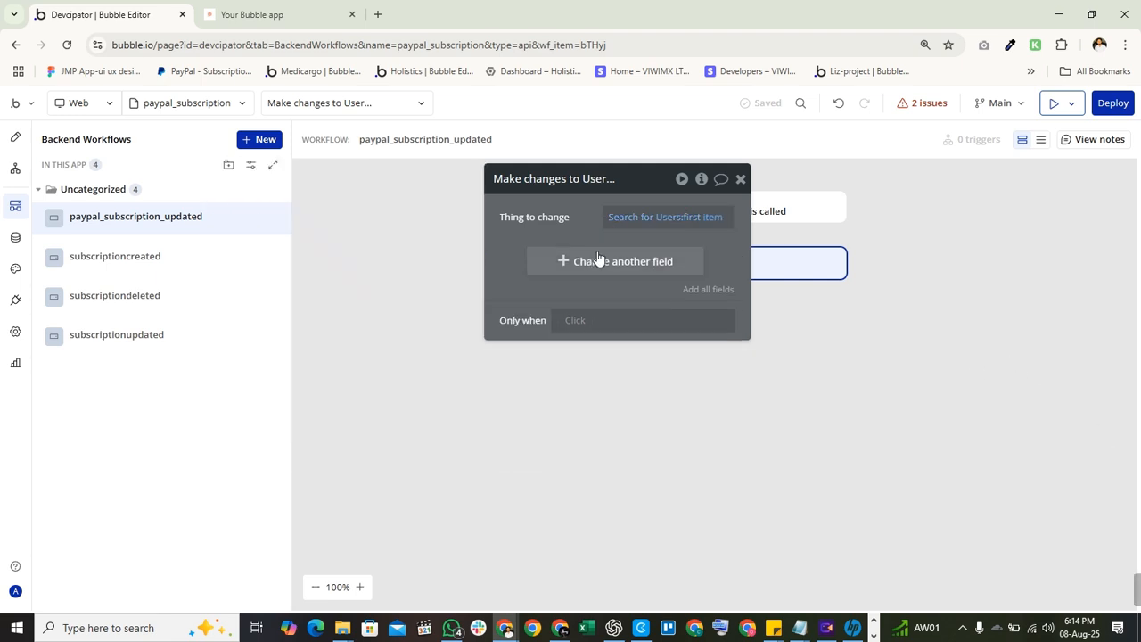
Set the user's start time to Request Data's resource start_time.
{"action": "left_click", "coordinate": [584, 269]}
{"action": "left_click", "coordinate": [509, 255]}
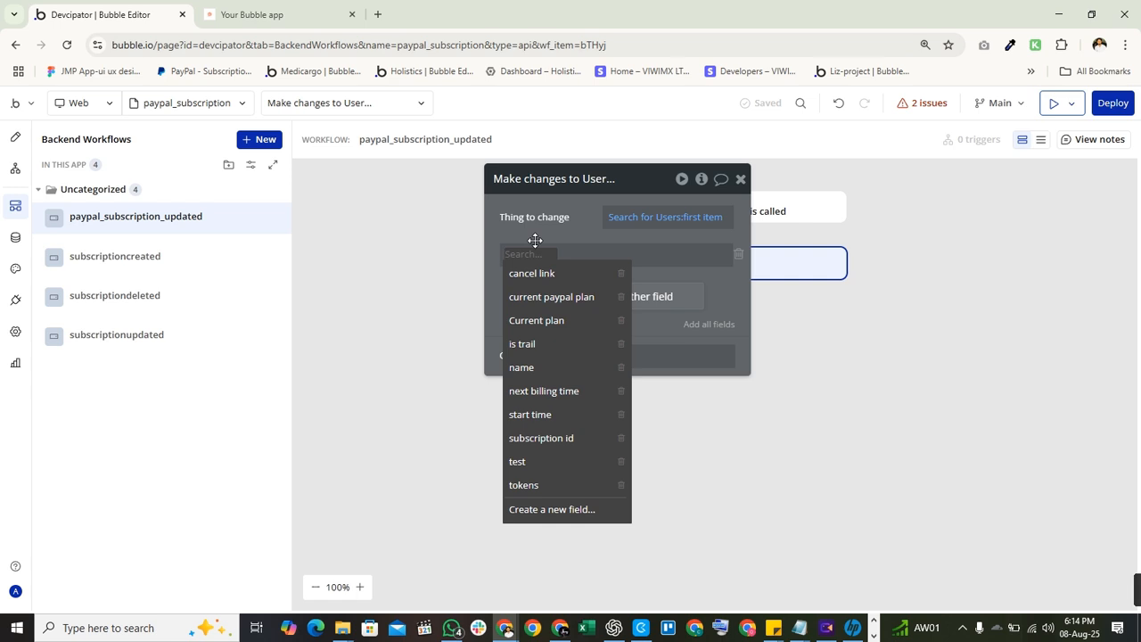
{"action": "type", "text": "start"}
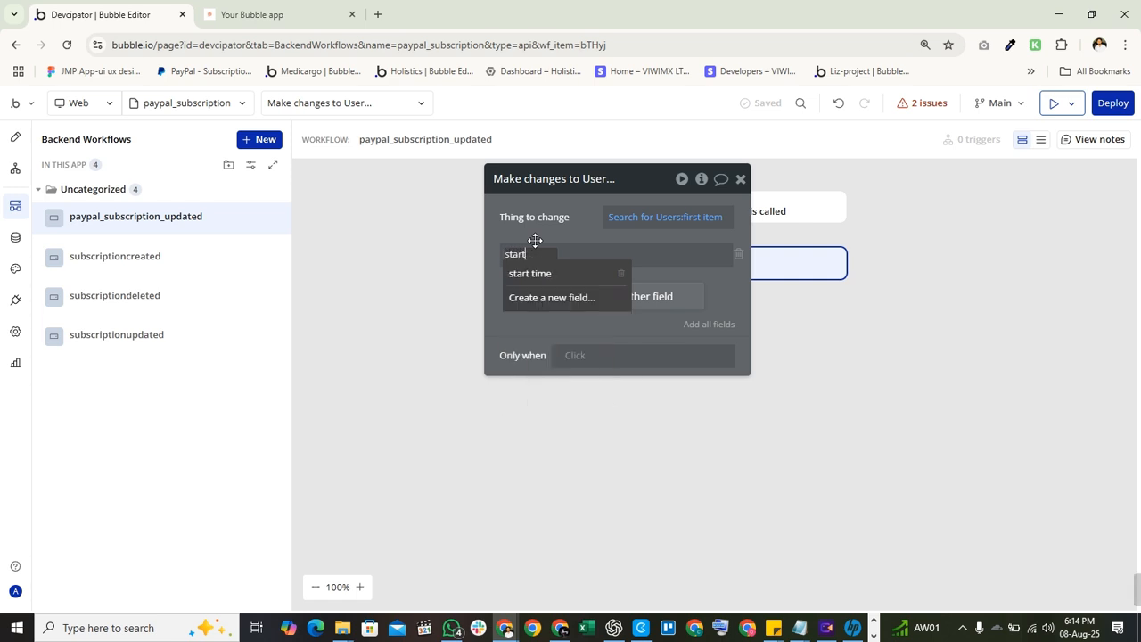
{"action": "left_click", "coordinate": [530, 273]}
{"action": "left_click", "coordinate": [576, 253]}
{"action": "type", "text": "re"}
{"action": "left_click", "coordinate": [643, 295]}
{"action": "type", "text": "start"}
{"action": "left_click", "coordinate": [693, 305]}
{"action": "left_click", "coordinate": [503, 299]}
{"action": "left_click", "coordinate": [560, 310]}
{"action": "left_click", "coordinate": [518, 293]}
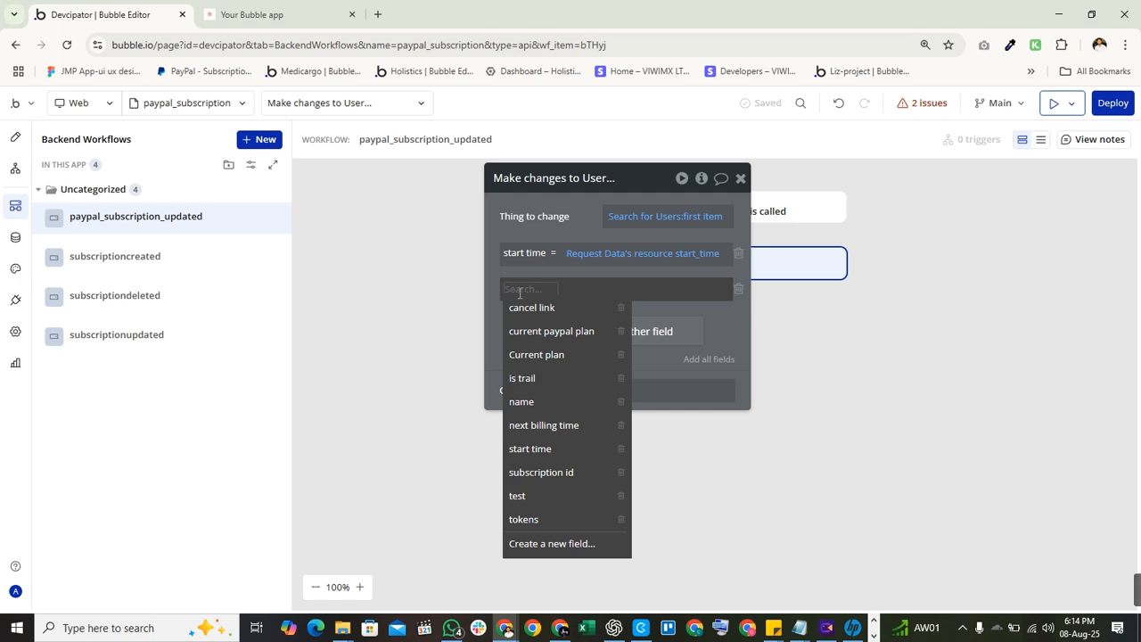
{"action": "type", "text": "nexc"}
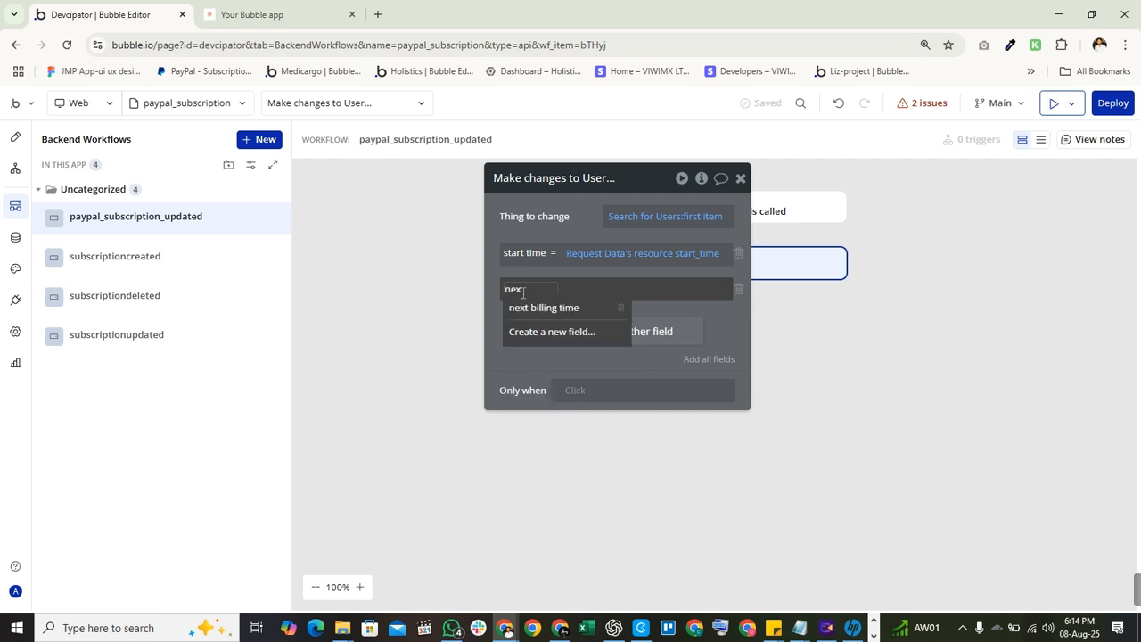
{"action": "left_click", "coordinate": [585, 308]}
{"action": "left_click", "coordinate": [603, 294]}
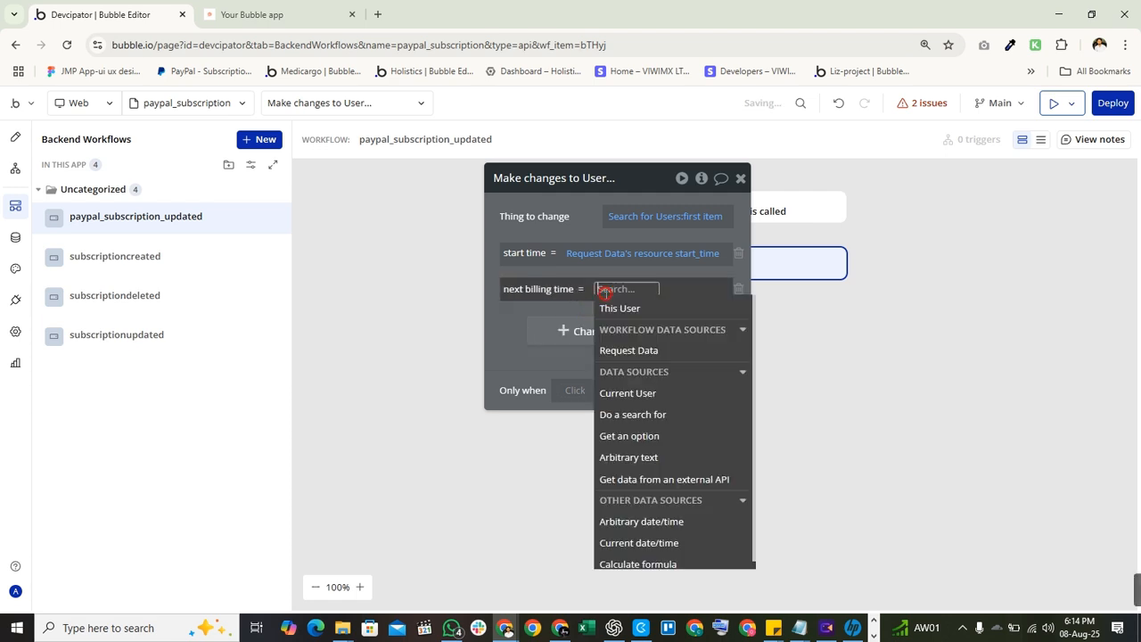
{"action": "left_click", "coordinate": [633, 328]}
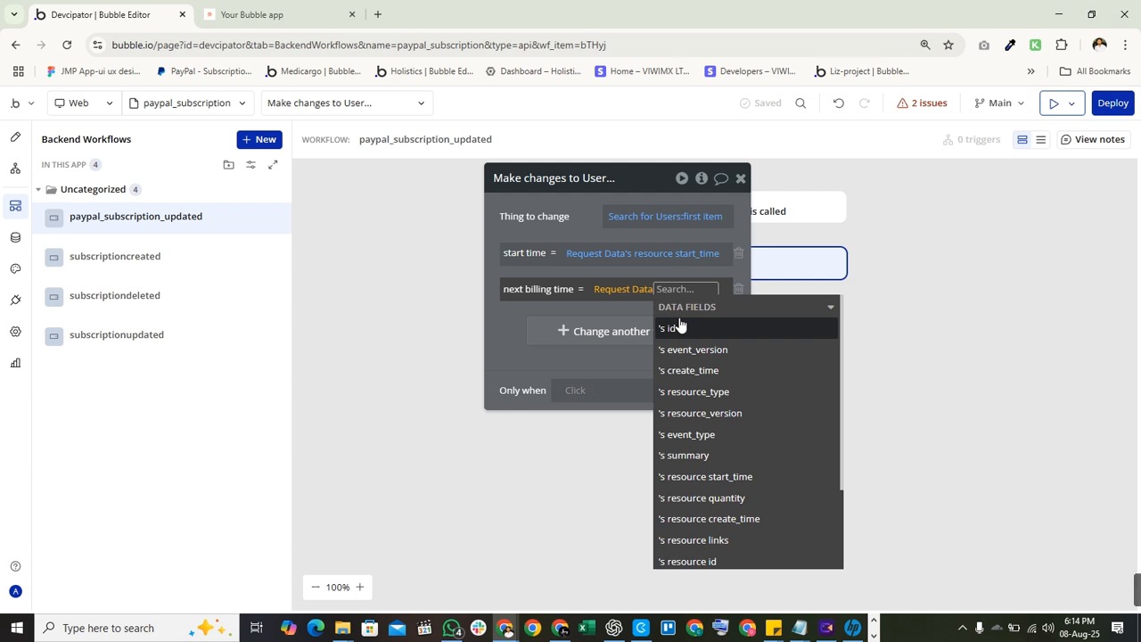
{"action": "type", "text": "ne"}
{"action": "key", "text": "BackSpace"}
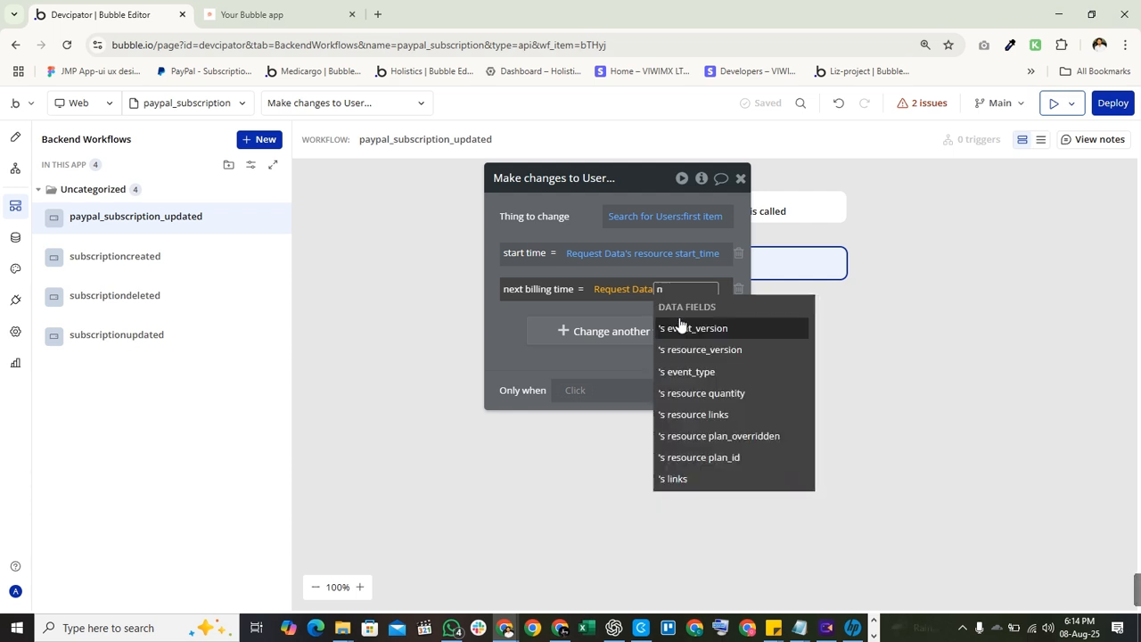
{"action": "key", "text": "BackSpace"}
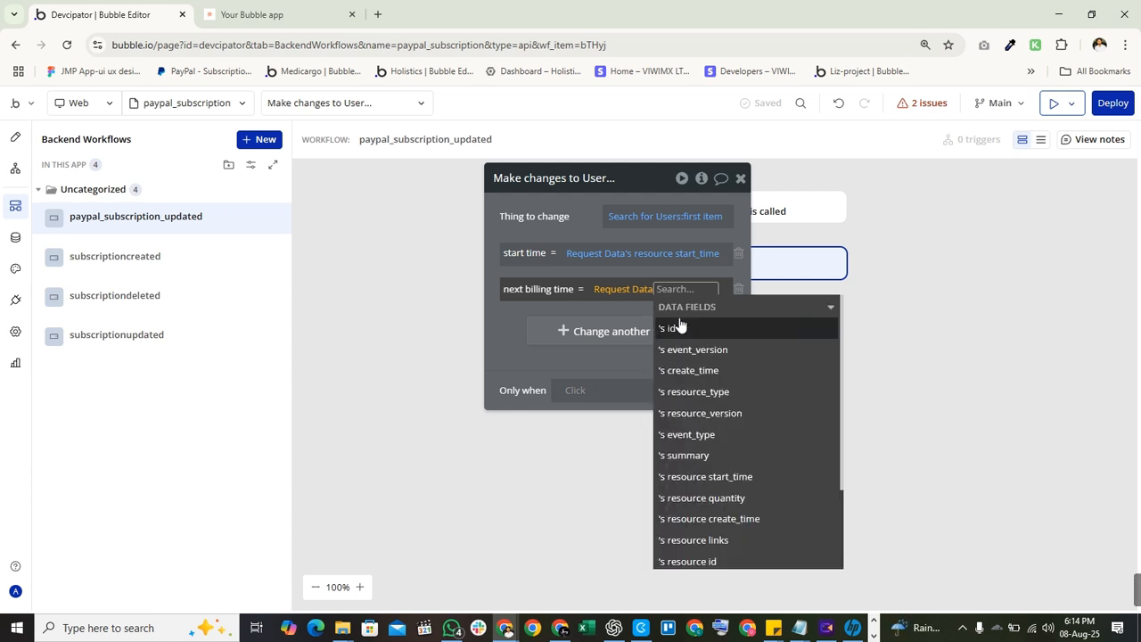
{"action": "type", "text": "res"}
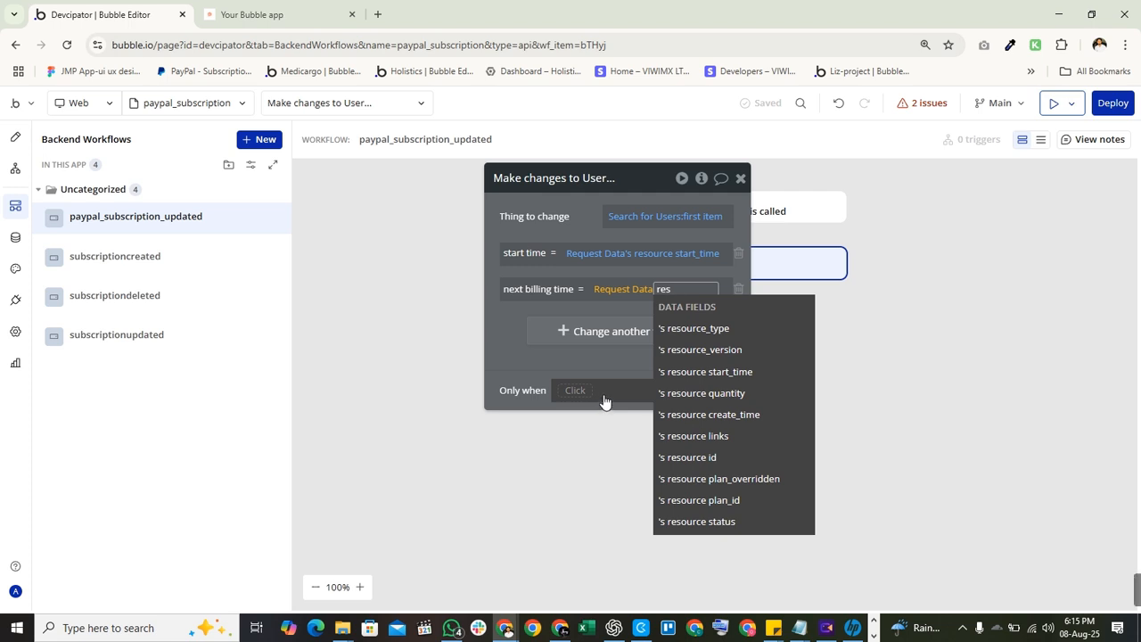
{"action": "key", "text": "BackSpace"}
{"action": "key", "text": "BackSpace"}
{"action": "key", "text": "BackSpace"}
{"action": "type", "text": "end"}
{"action": "key", "text": "BackSpace"}
{"action": "key", "text": "BackSpace"}
{"action": "key", "text": "BackSpace"}
{"action": "type", "text": "time"}
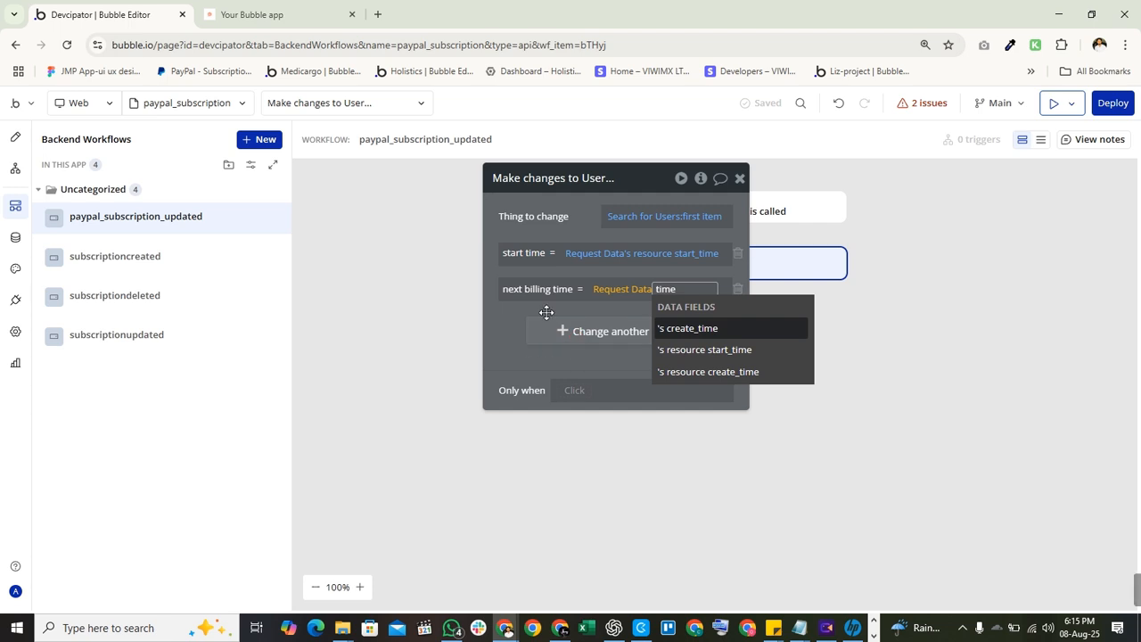
{"action": "left_click", "coordinate": [721, 305]}
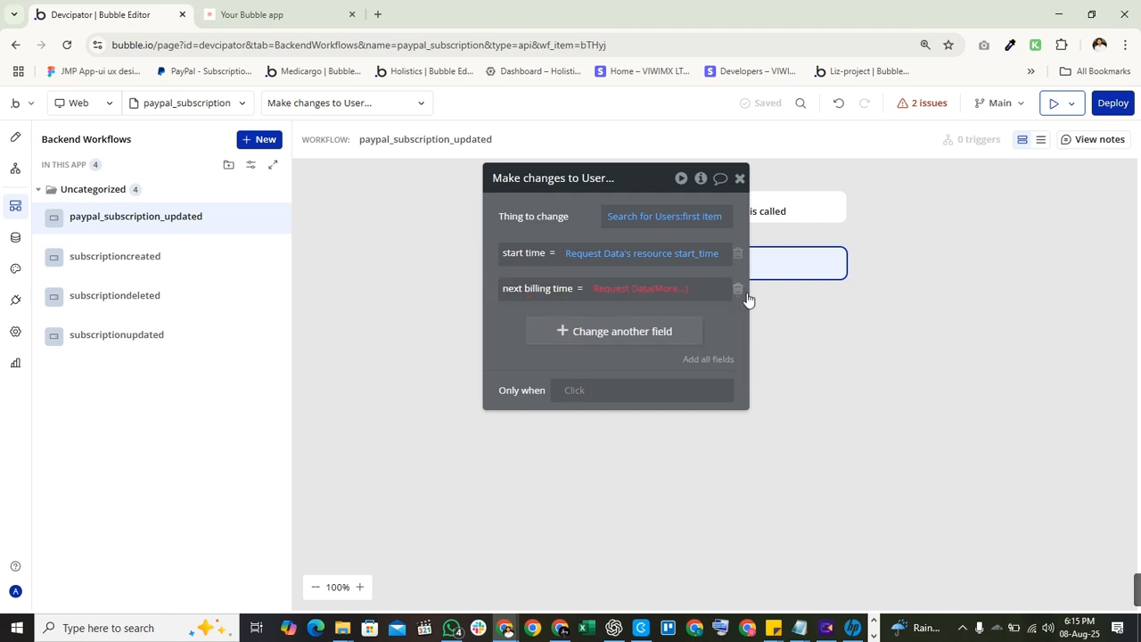
{"action": "left_click", "coordinate": [738, 289]}
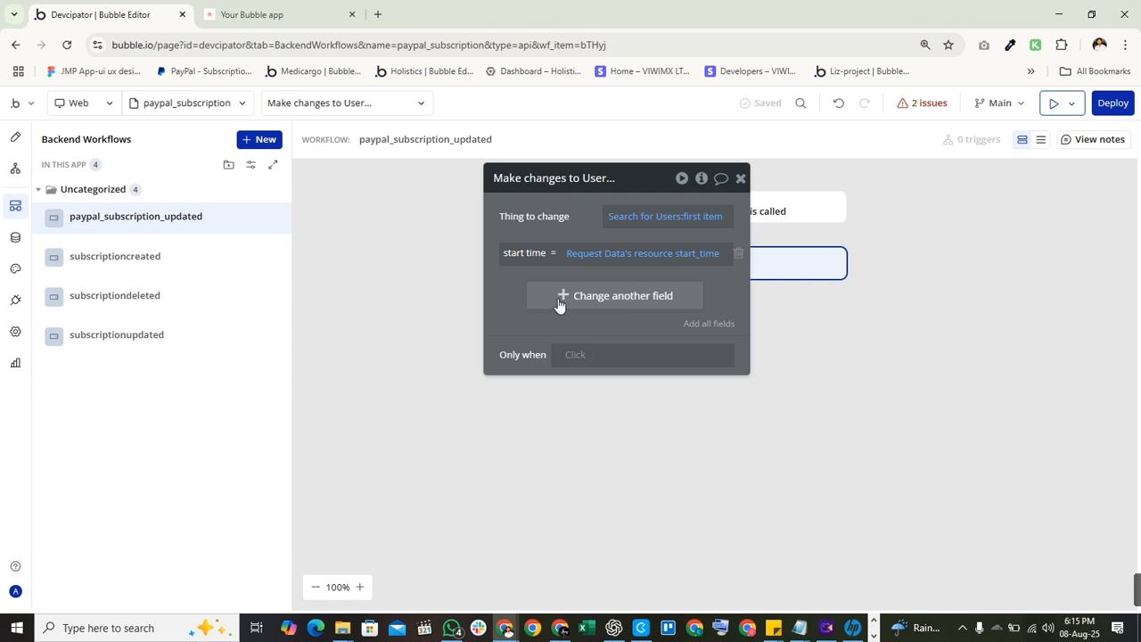
Add tokens as another User field for the step to change.
{"action": "left_click_drag", "start_coordinate": [519, 339], "coordinate": [373, 406]}
{"action": "left_click", "coordinate": [366, 398]}
{"action": "left_click", "coordinate": [326, 378]}
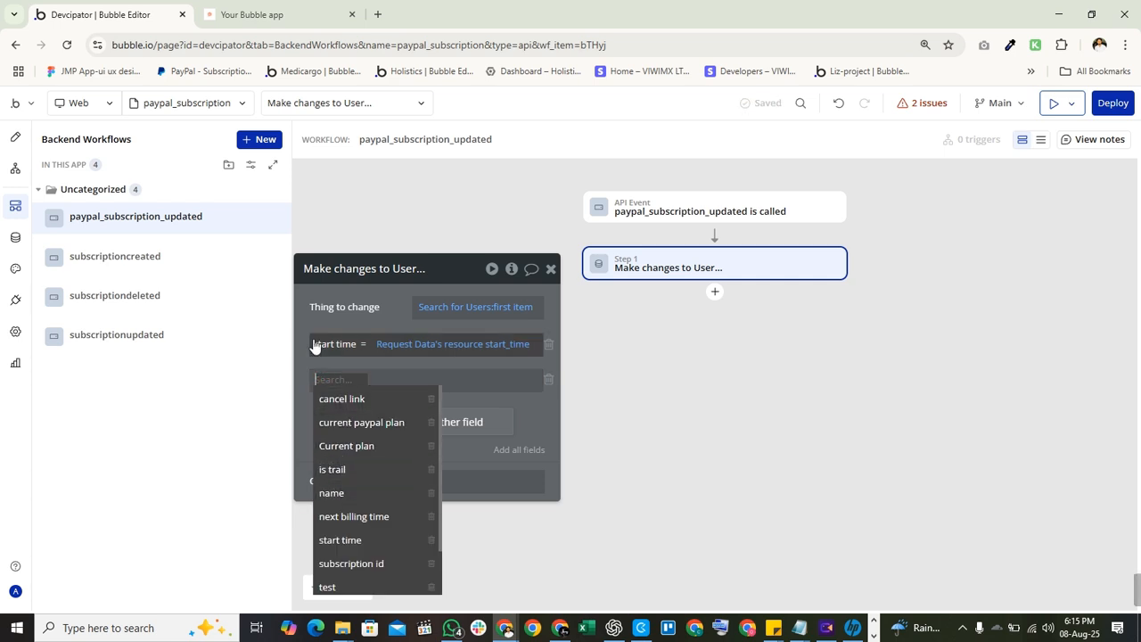
{"action": "left_click_drag", "start_coordinate": [342, 305], "coordinate": [379, 227]}
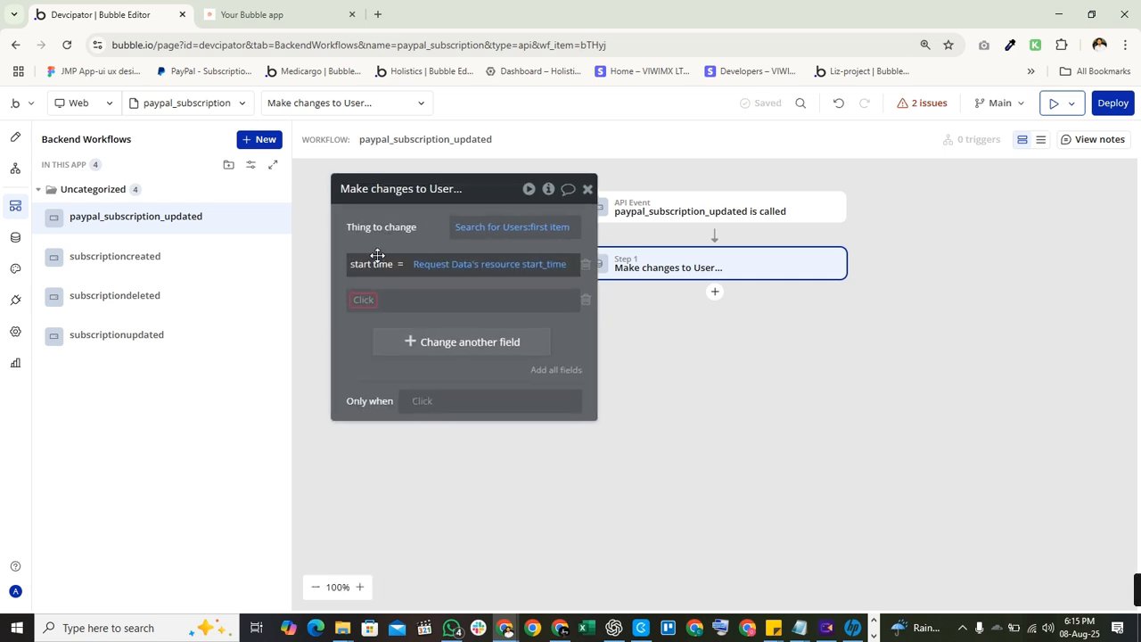
{"action": "left_click", "coordinate": [367, 300]}
{"action": "left_click", "coordinate": [378, 531]}
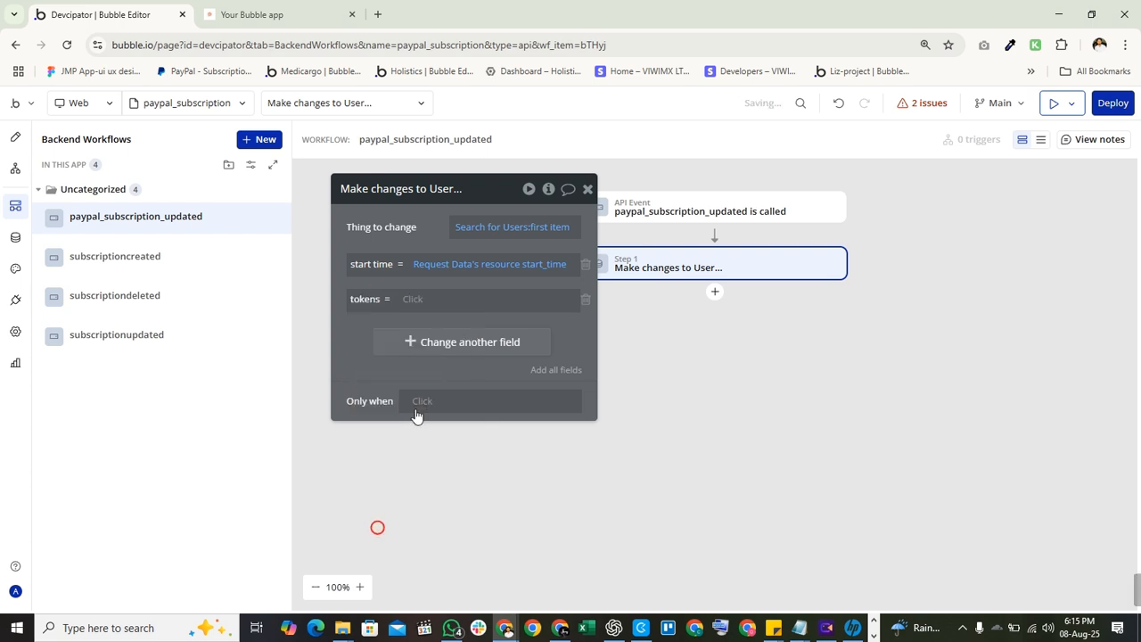
Set tokens to Current User's current paypal plan's Minutes.
{"action": "left_click", "coordinate": [413, 301]}
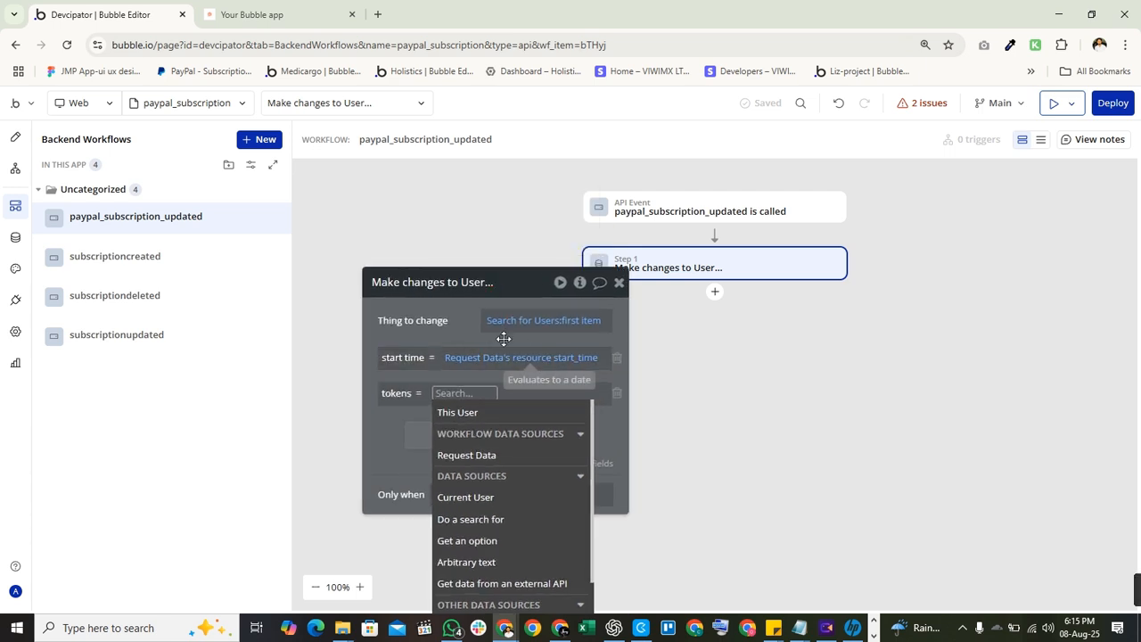
{"action": "left_click", "coordinate": [483, 497]}
{"action": "type", "text": "se"}
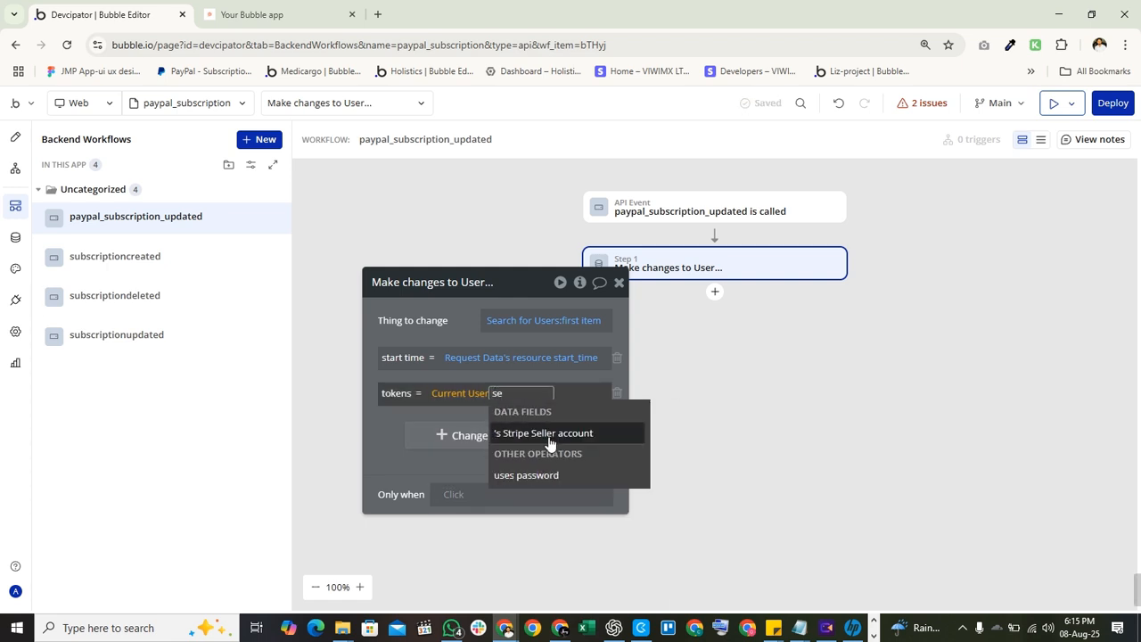
{"action": "key", "text": "BackSpace"}
{"action": "key", "text": "BackSpace"}
{"action": "type", "text": "pla"}
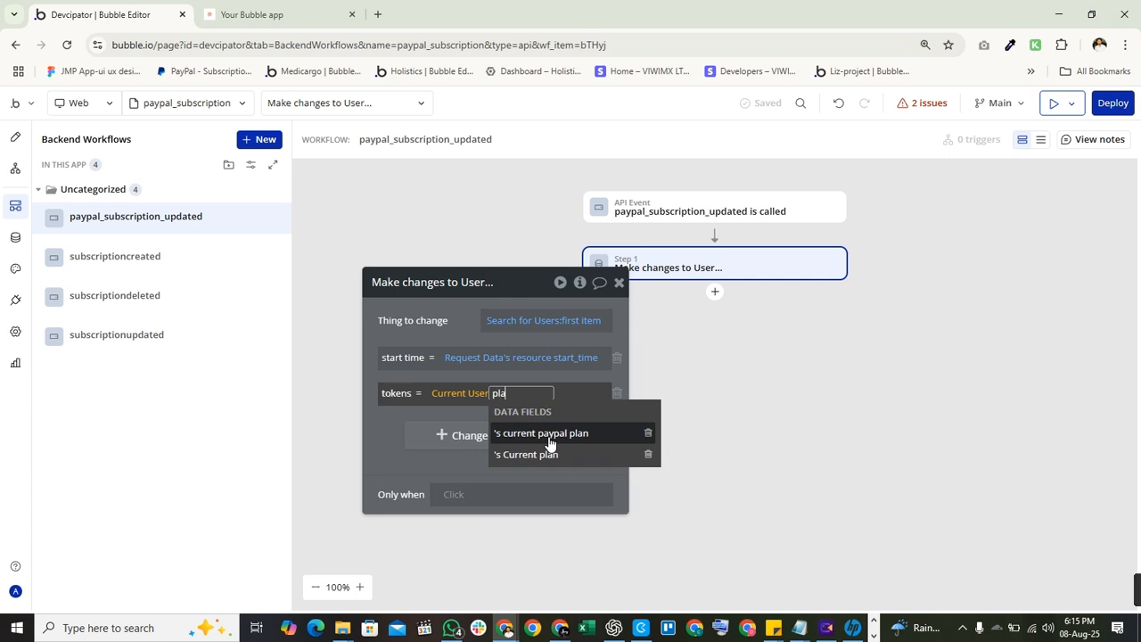
{"action": "left_click", "coordinate": [547, 435]}
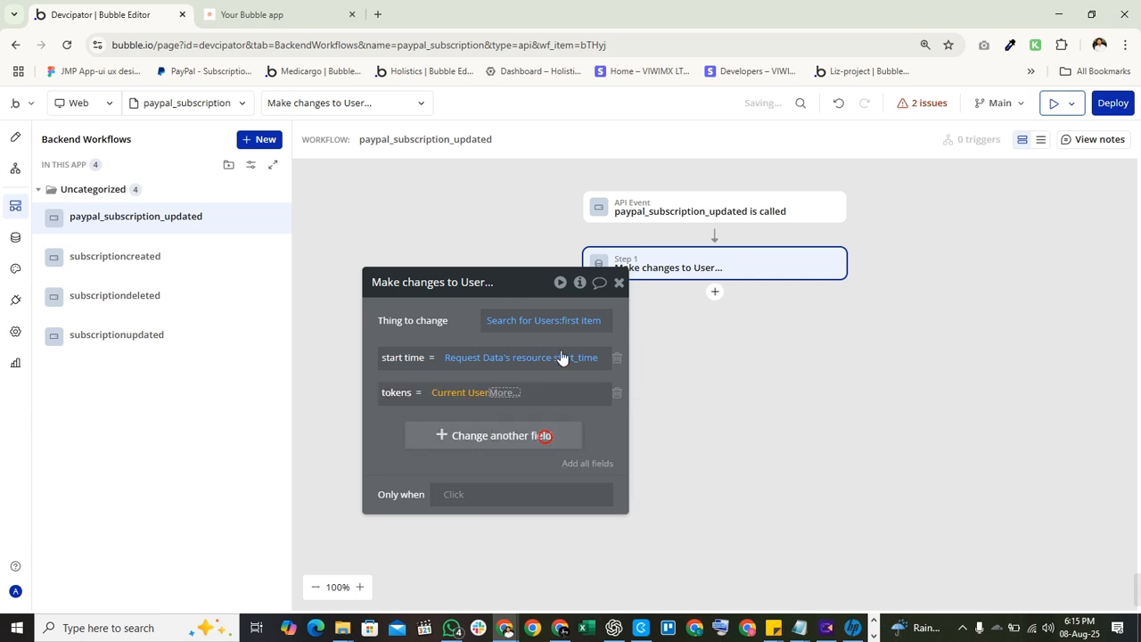
{"action": "type", "text": "t"}
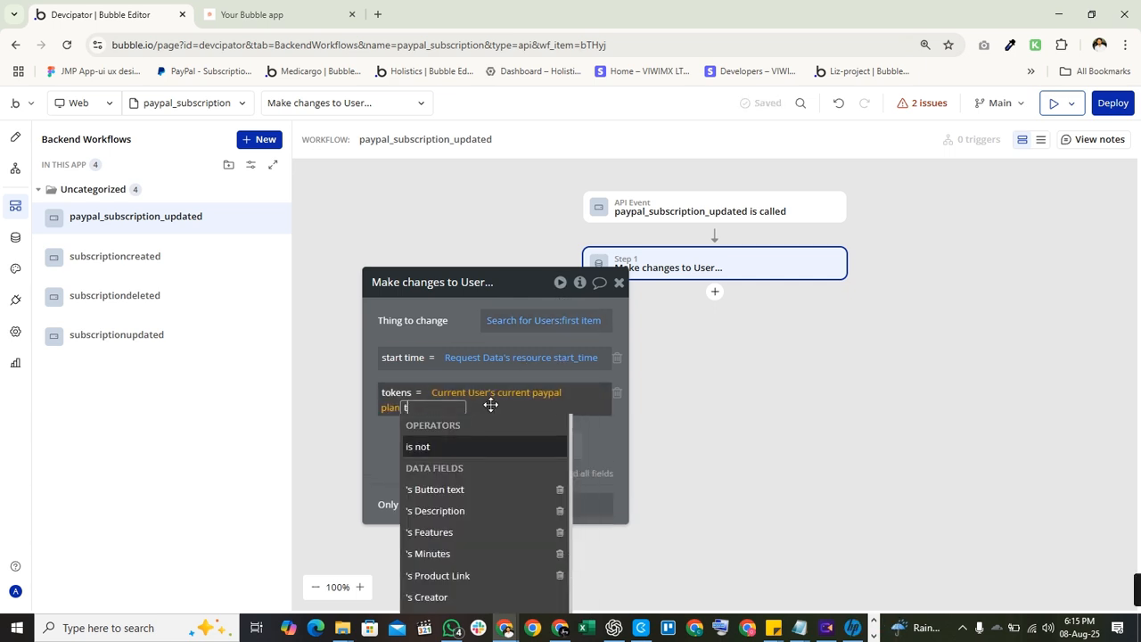
{"action": "type", "text": "ok"}
{"action": "key", "text": "BackSpace"}
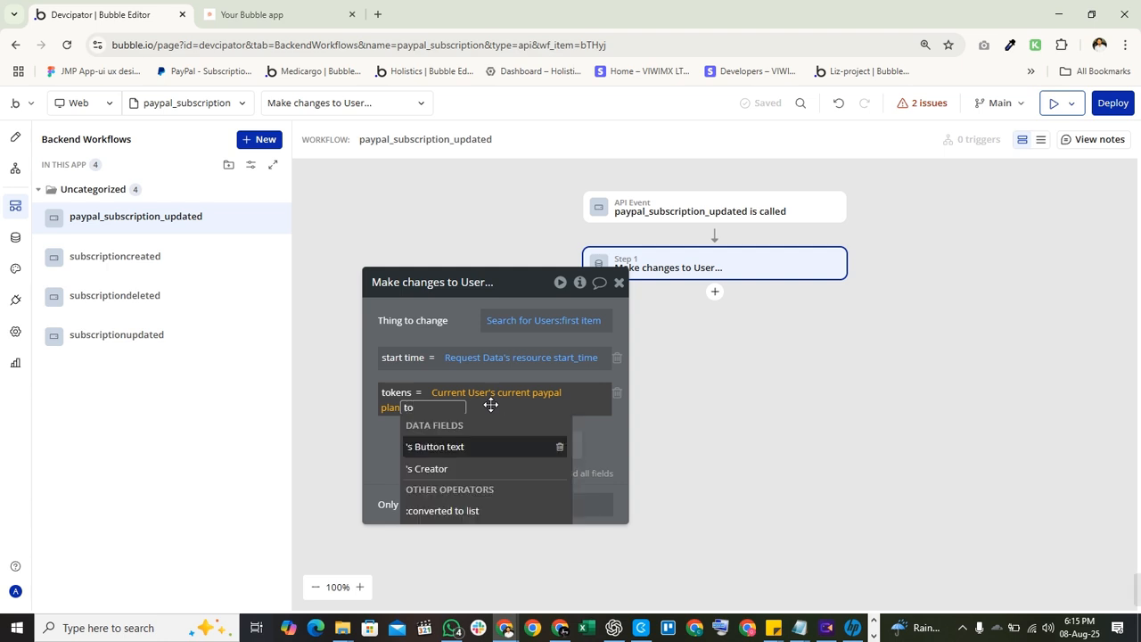
{"action": "key", "text": "BackSpace"}
{"action": "key", "text": "BackSpace"}
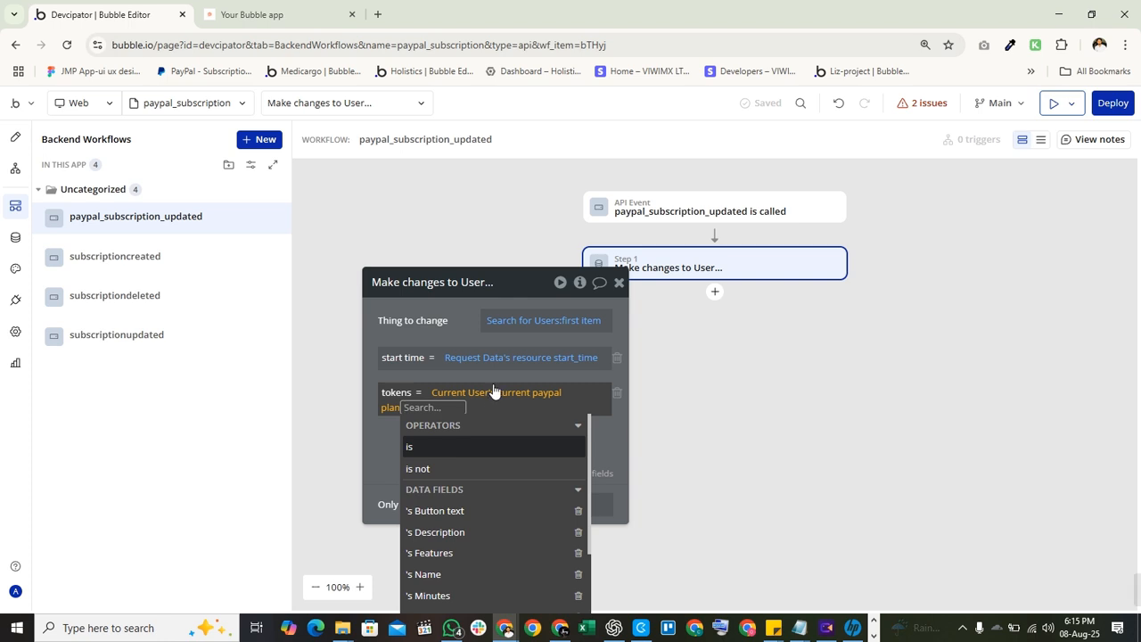
{"action": "left_click", "coordinate": [456, 596]}
{"action": "left_click", "coordinate": [419, 320]}
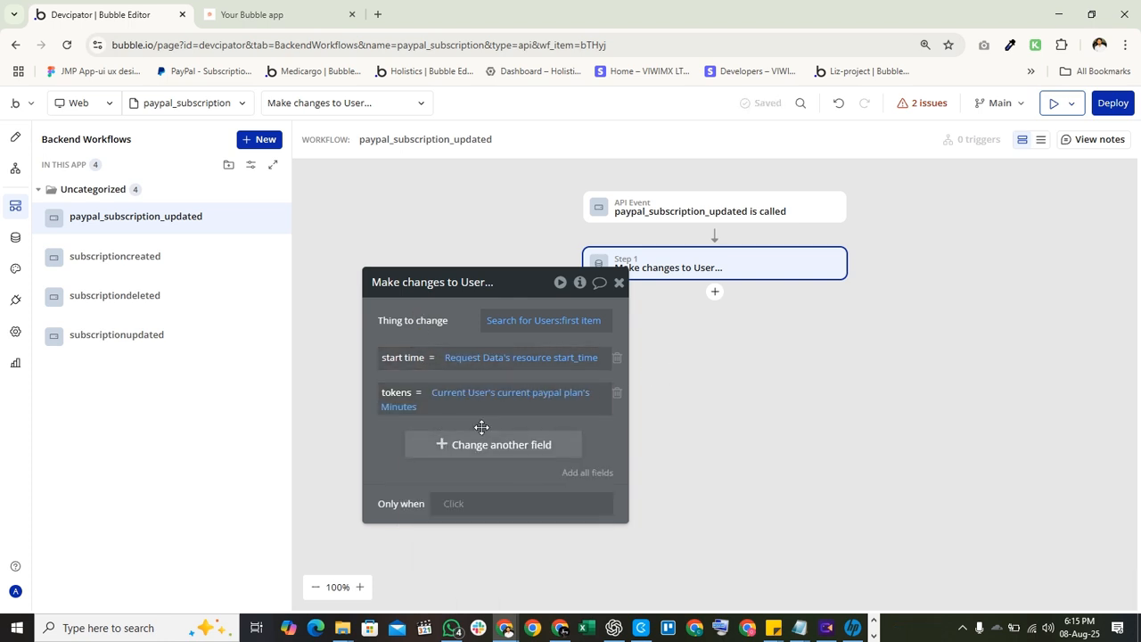
Switch the tokens expression source from Current User to This User.
{"action": "left_click_drag", "start_coordinate": [473, 318], "coordinate": [512, 255]}
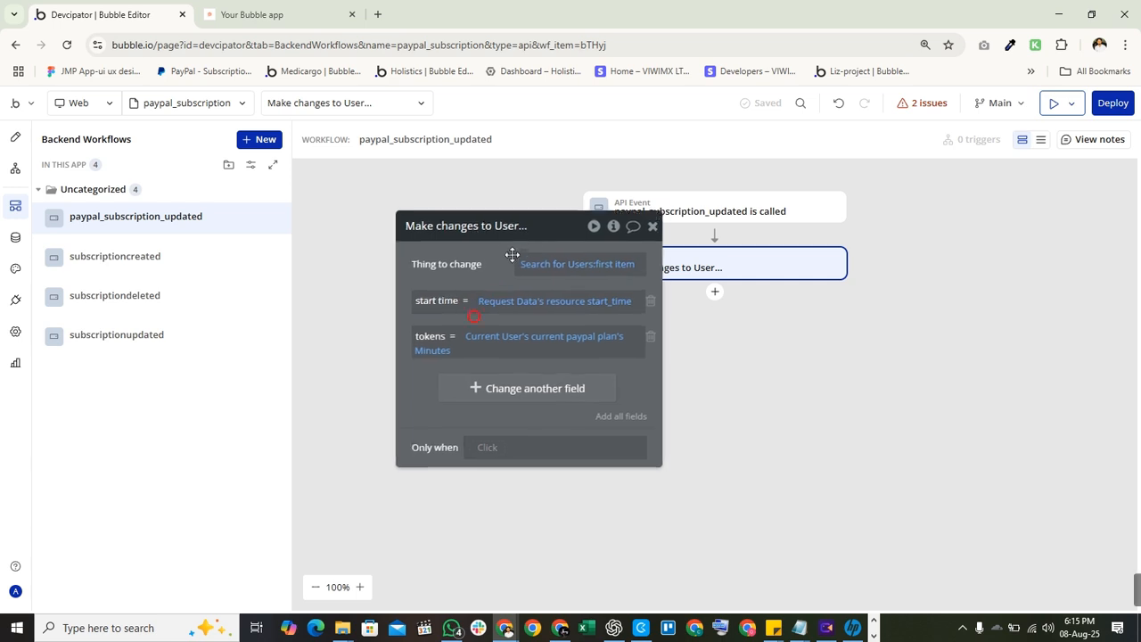
{"action": "left_click", "coordinate": [507, 337]}
{"action": "left_click", "coordinate": [521, 372]}
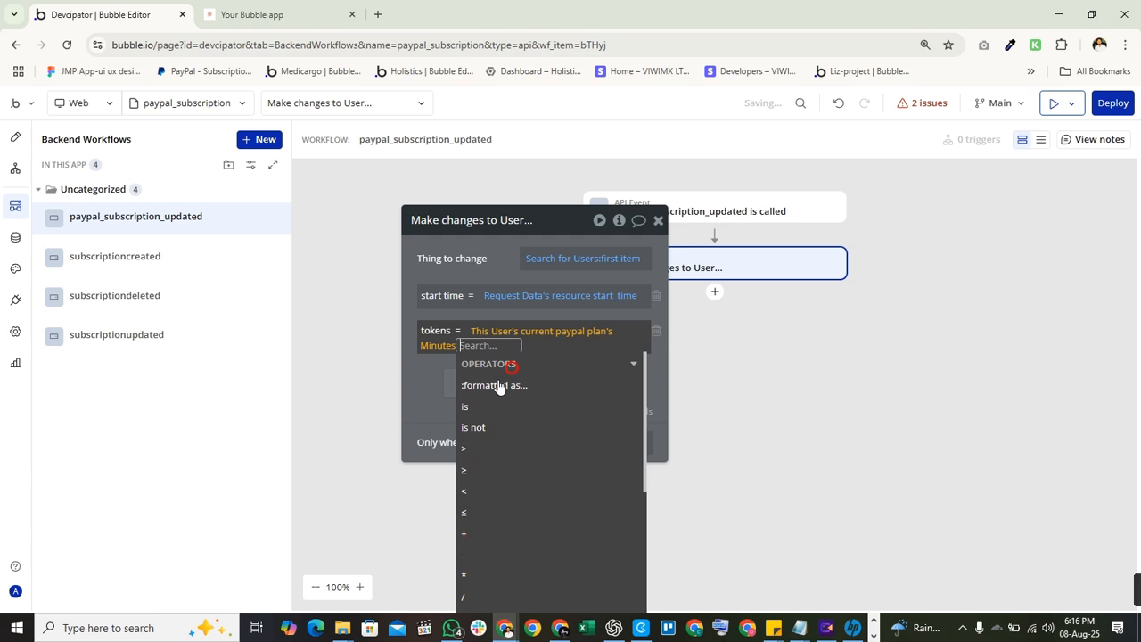
{"action": "left_click", "coordinate": [427, 408]}
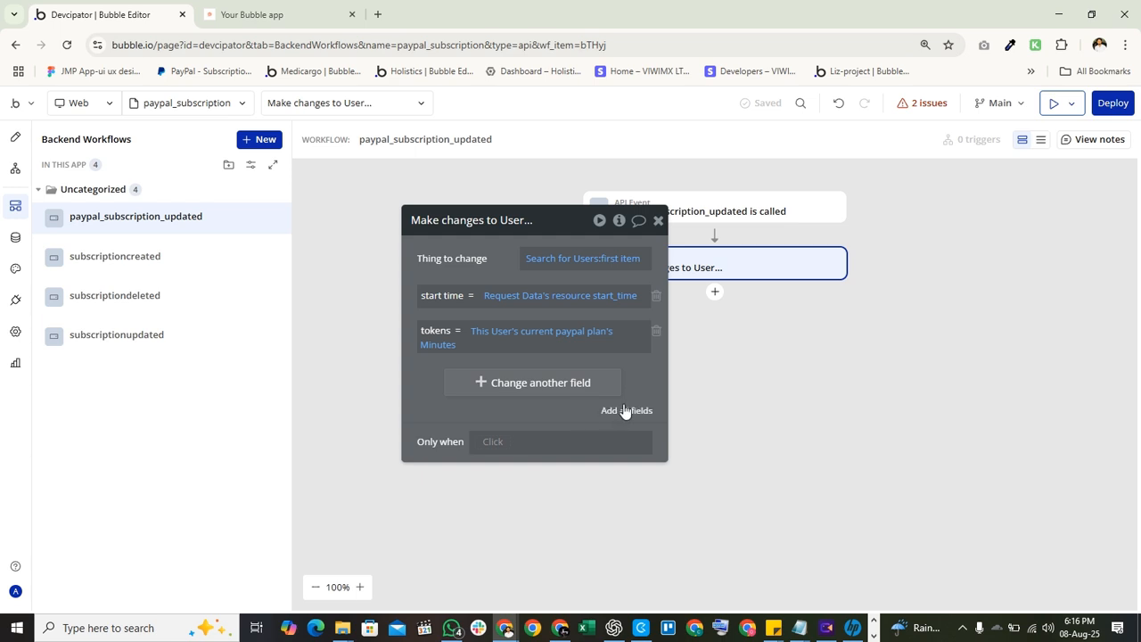
Reposition Step 1's panel, check its Users search constraints, and begin the Only when condition.
{"action": "left_click_drag", "start_coordinate": [509, 276], "coordinate": [382, 281]}
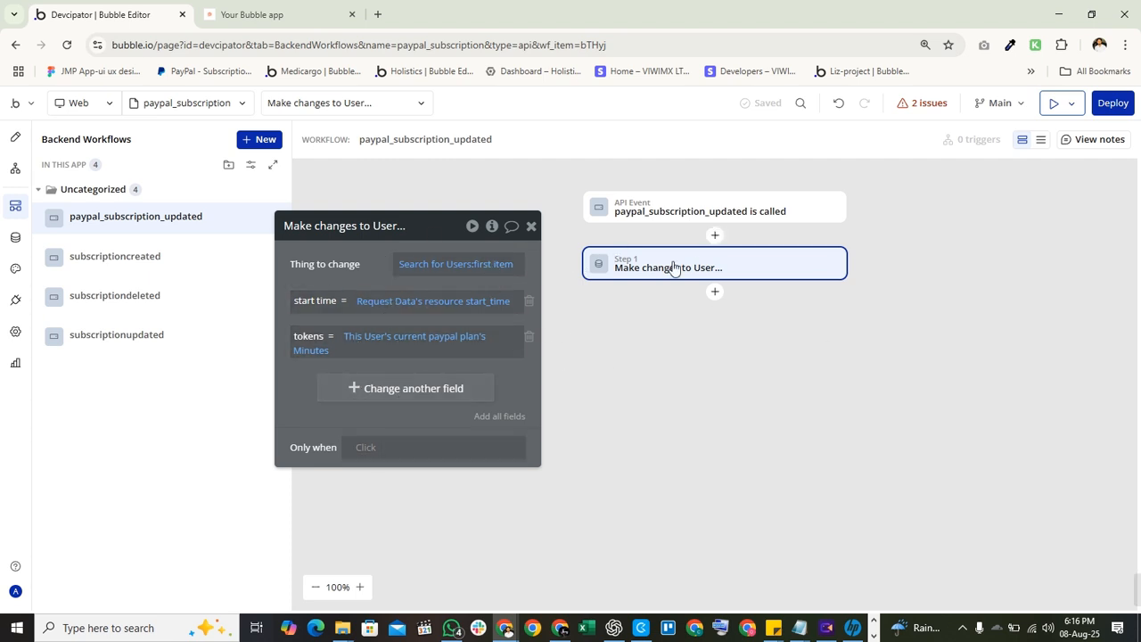
{"action": "left_click_drag", "start_coordinate": [334, 321], "coordinate": [355, 267]}
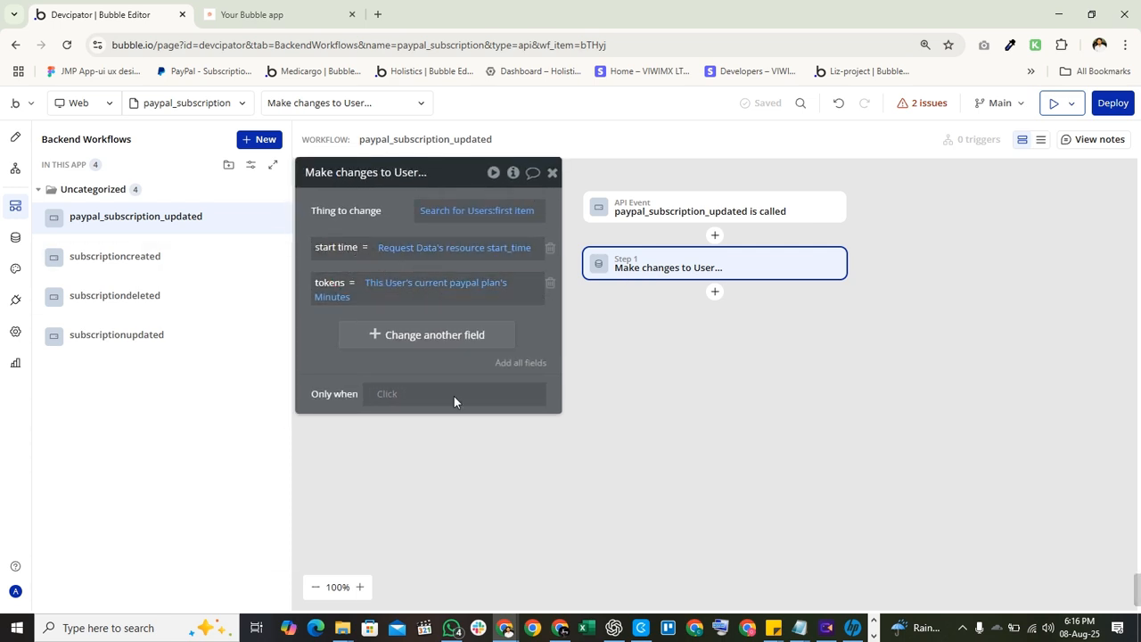
{"action": "left_click", "coordinate": [481, 212]}
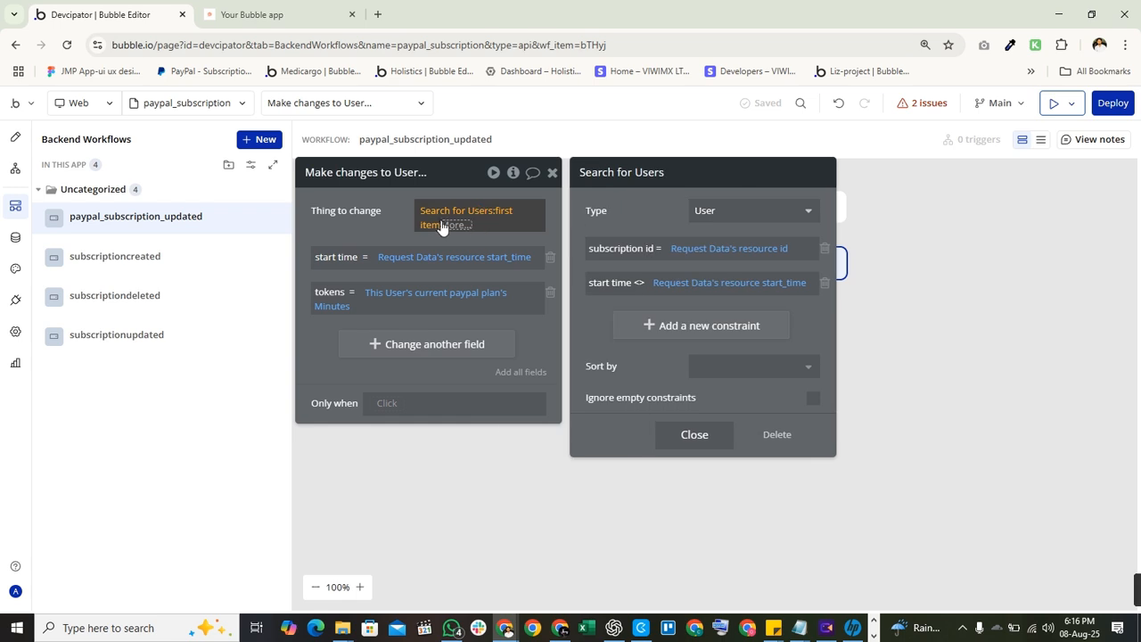
{"action": "left_click", "coordinate": [442, 227]}
{"action": "left_click", "coordinate": [387, 237]}
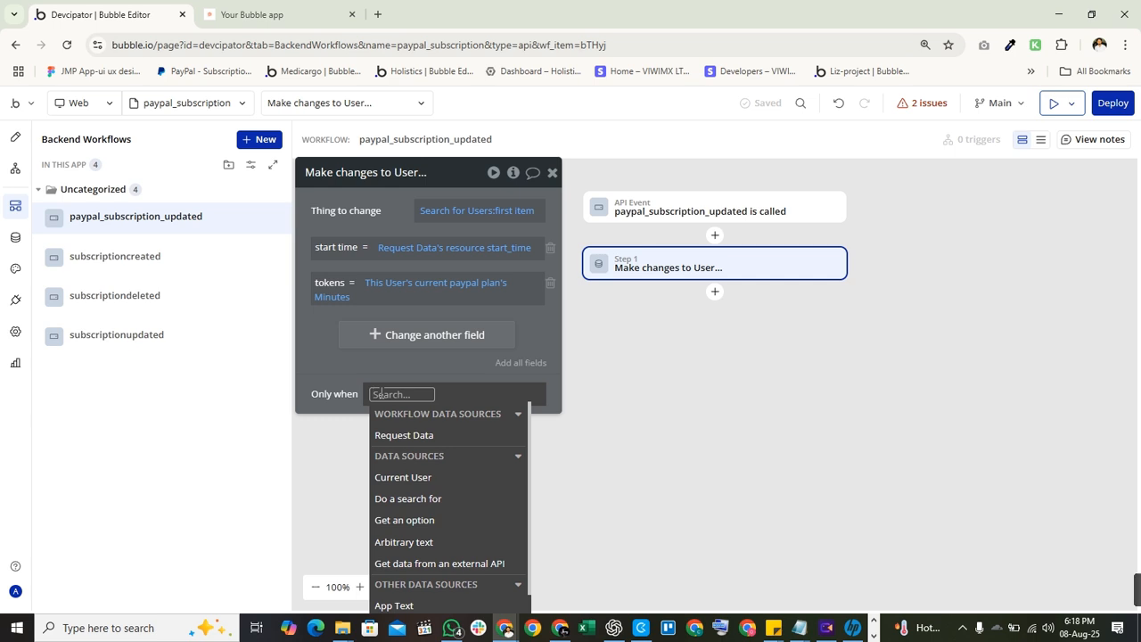
Build the condition Request Data's event_type is.
{"action": "type", "text": "req"}
{"action": "key", "text": "Return"}
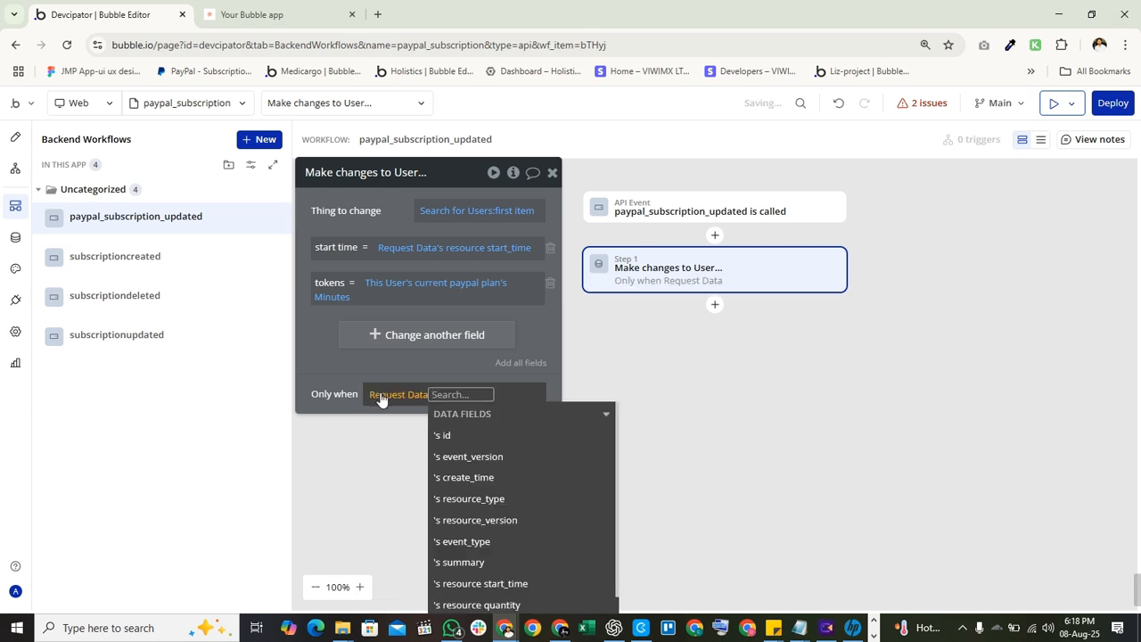
{"action": "type", "text": "eve"}
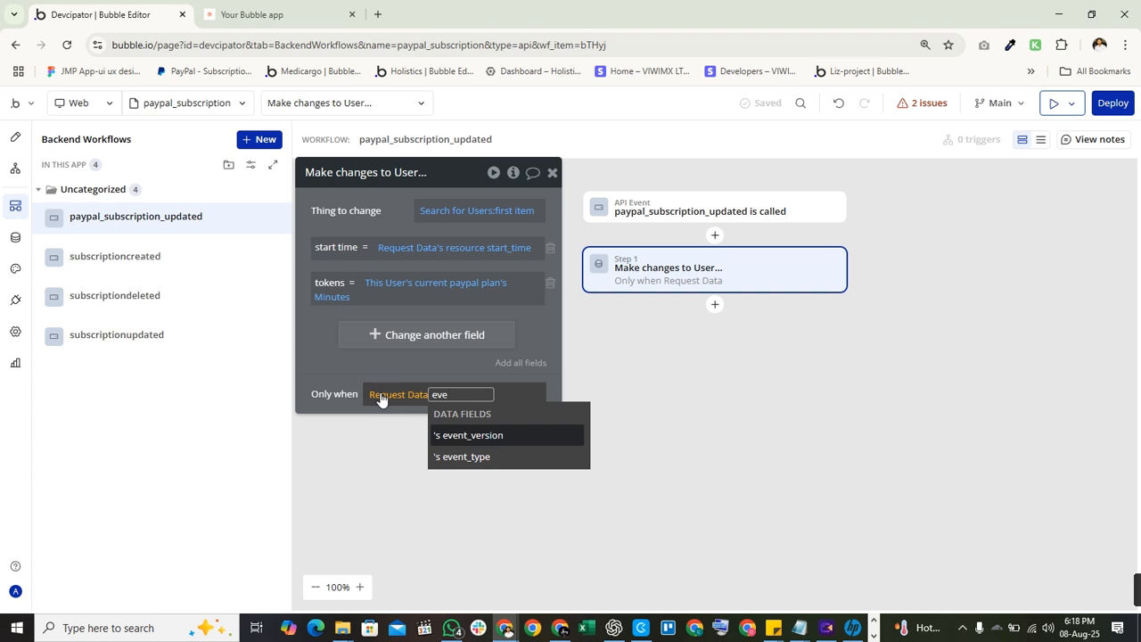
{"action": "key", "text": "Down"}
{"action": "key", "text": "Return"}
{"action": "key", "text": "Down"}
{"action": "key", "text": "Return"}
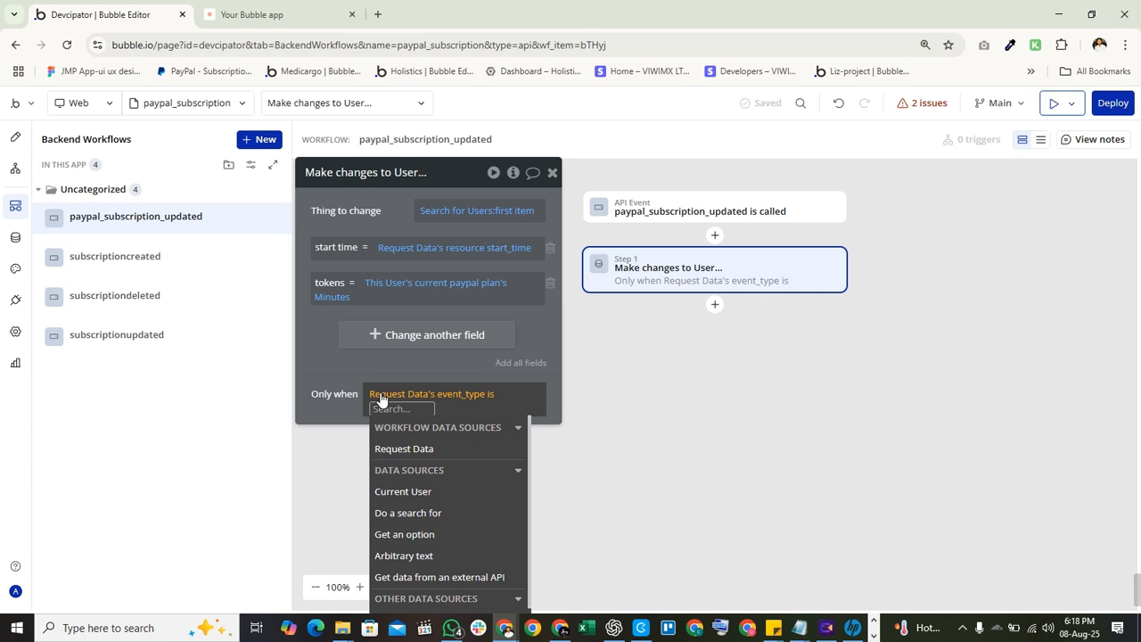
Enter BILLING.SUBSCRIPTION.UPDATED as the event_type value and finish the condition.
{"action": "type", "text": "B"}
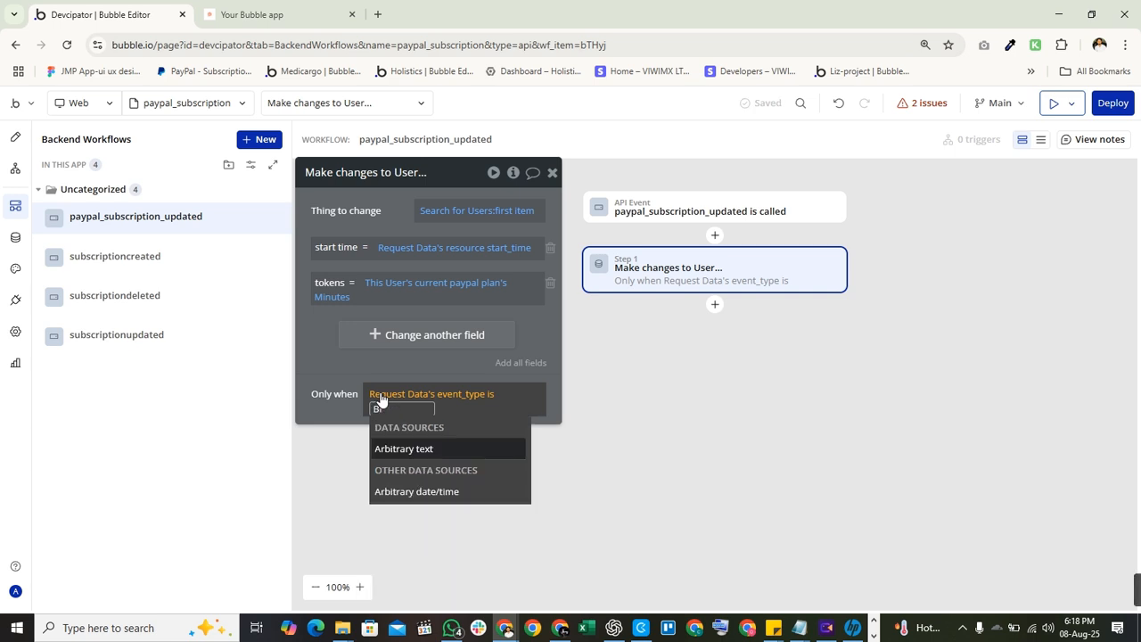
{"action": "type", "text": "r"}
{"action": "key", "text": "BackSpace"}
{"action": "type", "text": "ILLING"}
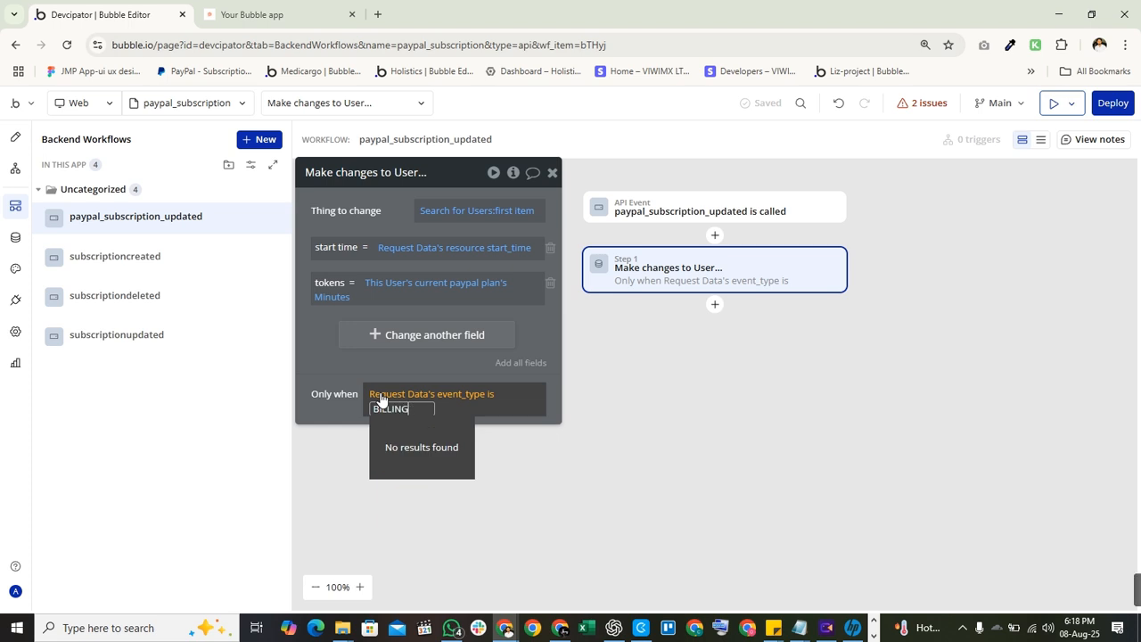
{"action": "type", "text": ".SUBSCRIPTION>"}
{"action": "type", "text": "UPDATED"}
{"action": "key", "text": "Left"}
{"action": "key", "text": "Left"}
{"action": "key", "text": "Left"}
{"action": "key", "text": "Left"}
{"action": "key", "text": "Left"}
{"action": "key", "text": "Left"}
{"action": "key", "text": "Left"}
{"action": "key", "text": "BackSpace"}
{"action": "type", "text": "_"}
{"action": "key", "text": "ctrl+a"}
{"action": "left_click", "coordinate": [318, 379]}
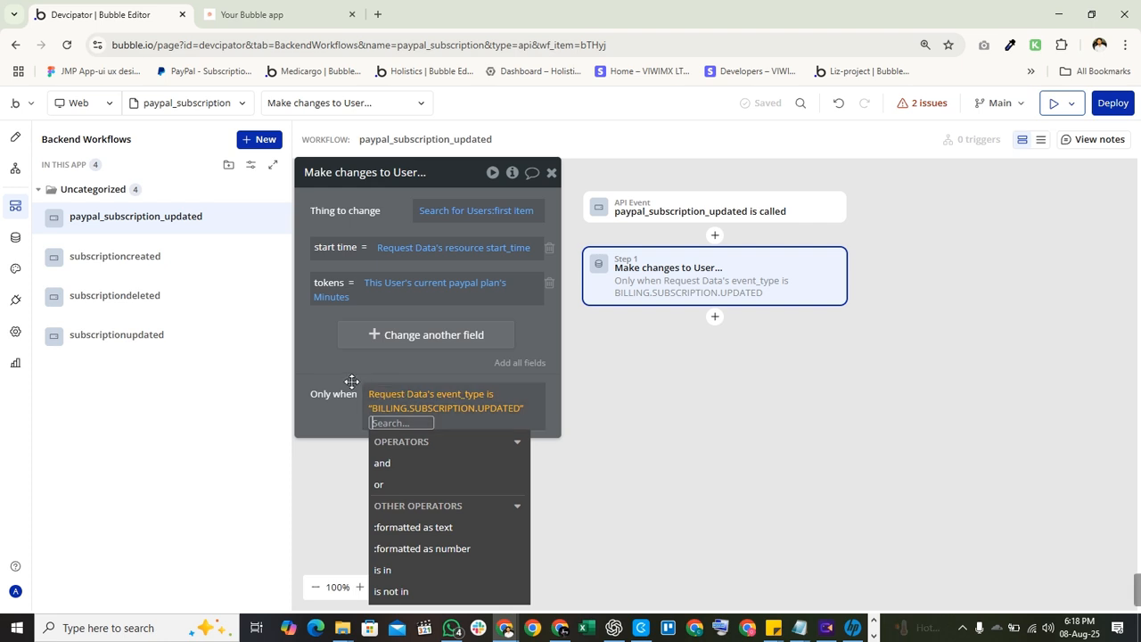
{"action": "left_click", "coordinate": [349, 380]}
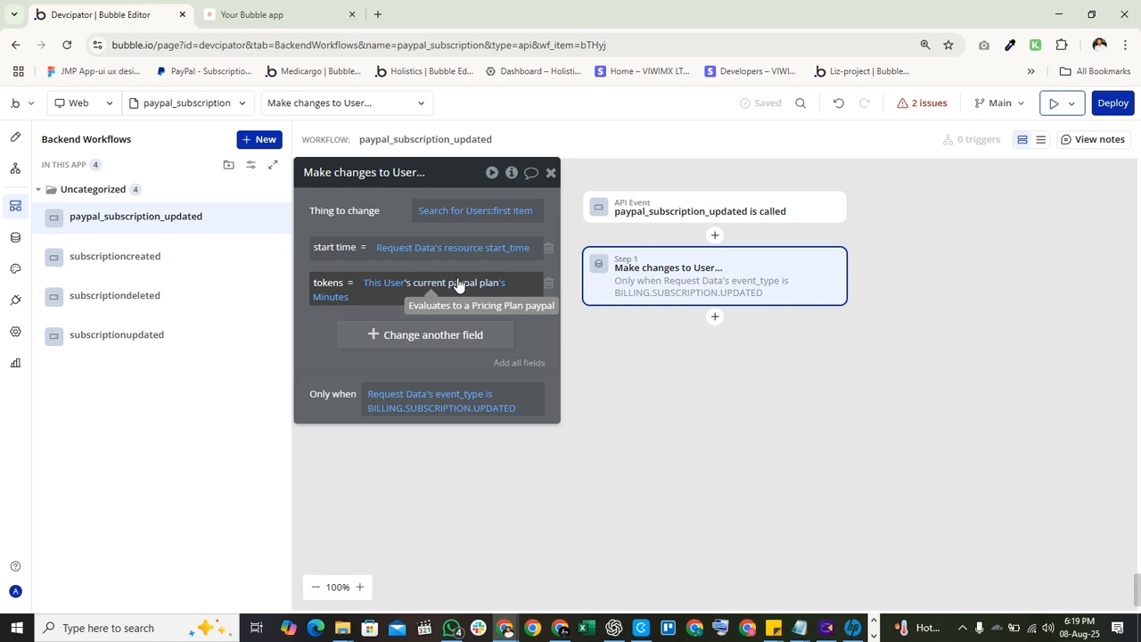
Paste the copied step after Step 1 to create Step 2, a Make changes to User action.
{"action": "right_click", "coordinate": [722, 270]}
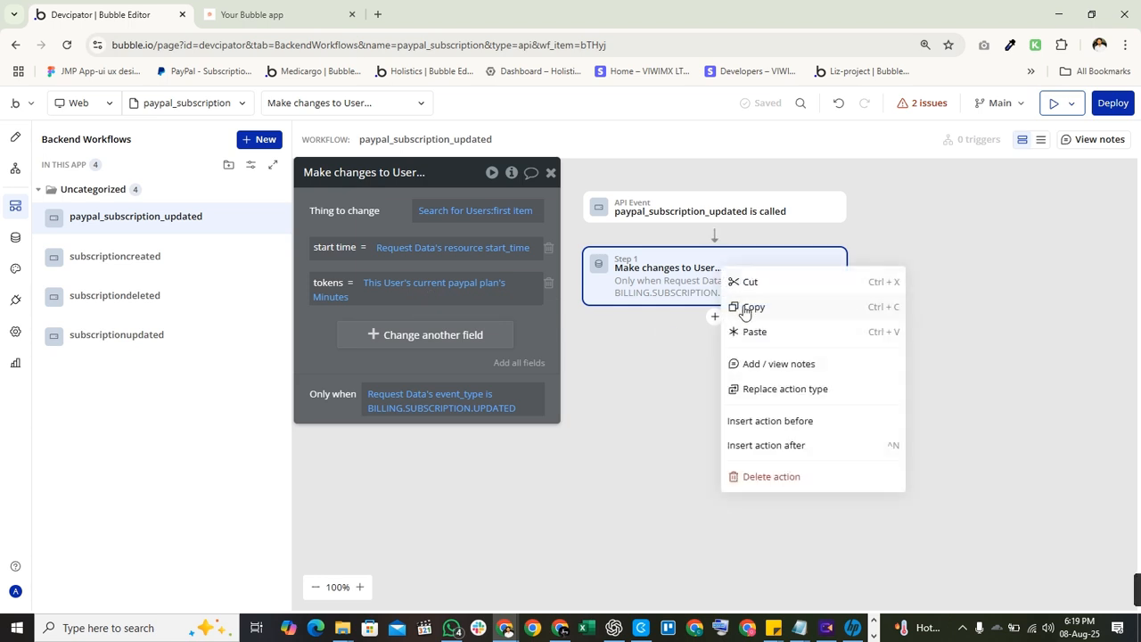
{"action": "left_click", "coordinate": [746, 331]}
{"action": "left_click", "coordinate": [765, 363]}
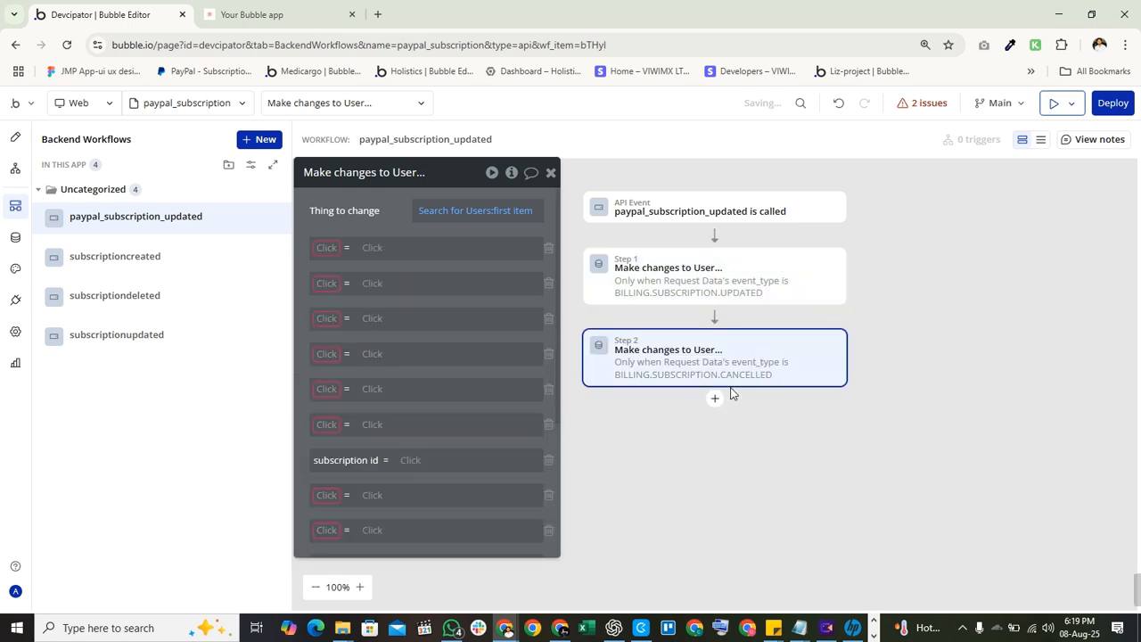
{"action": "left_click", "coordinate": [550, 174]}
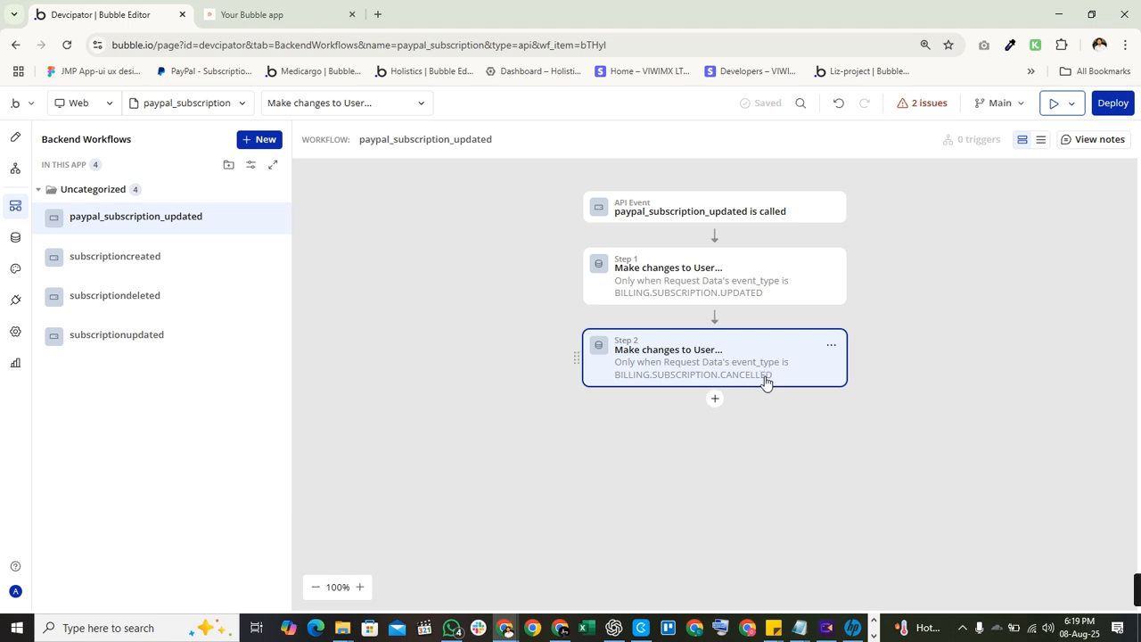
Compare the Search for Users constraints of Step 1 and Step 2, both matching users by subscription id.
{"action": "left_click", "coordinate": [737, 364]}
{"action": "left_click", "coordinate": [733, 275]}
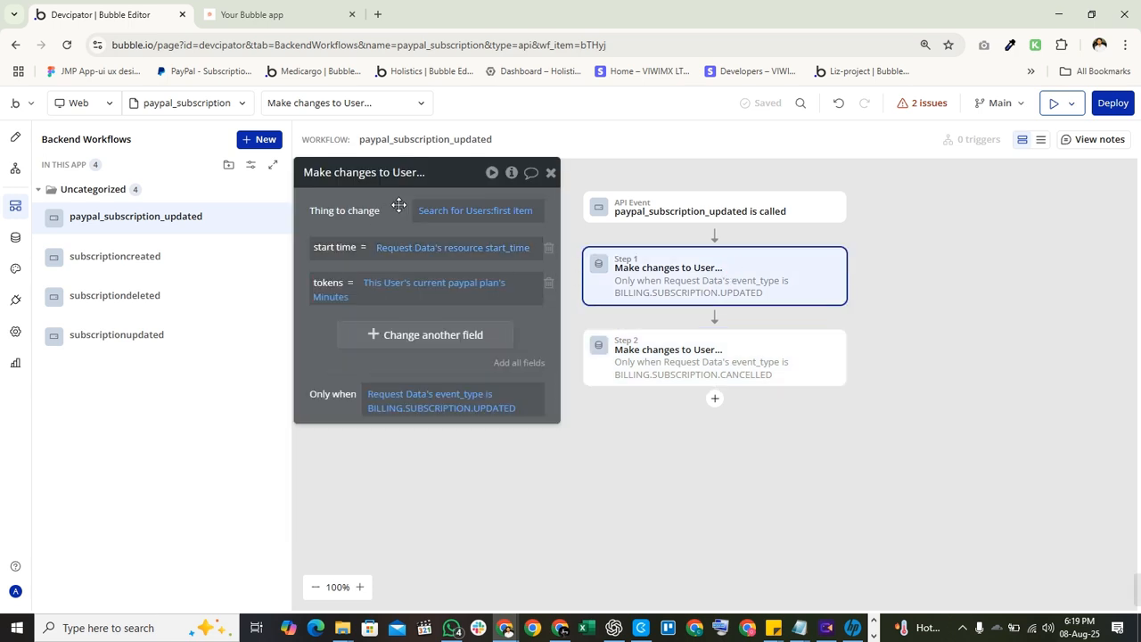
{"action": "left_click", "coordinate": [462, 218]}
{"action": "left_click", "coordinate": [861, 349]}
{"action": "left_click", "coordinate": [691, 353]}
{"action": "left_click", "coordinate": [507, 210]}
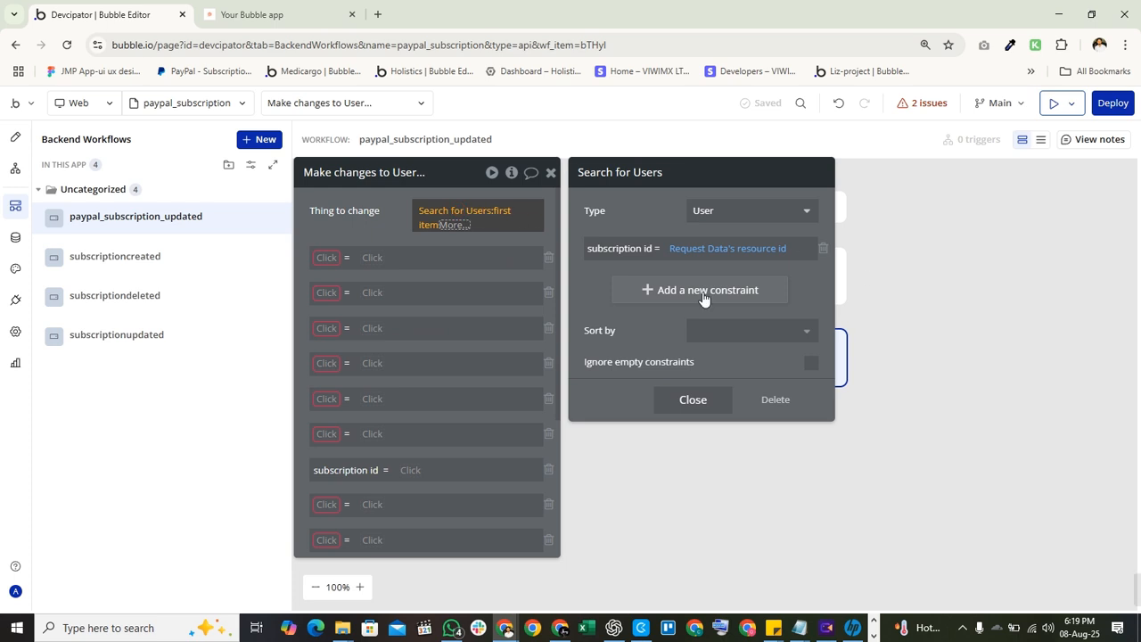
{"action": "left_click", "coordinate": [957, 285]}
{"action": "left_click", "coordinate": [736, 276]}
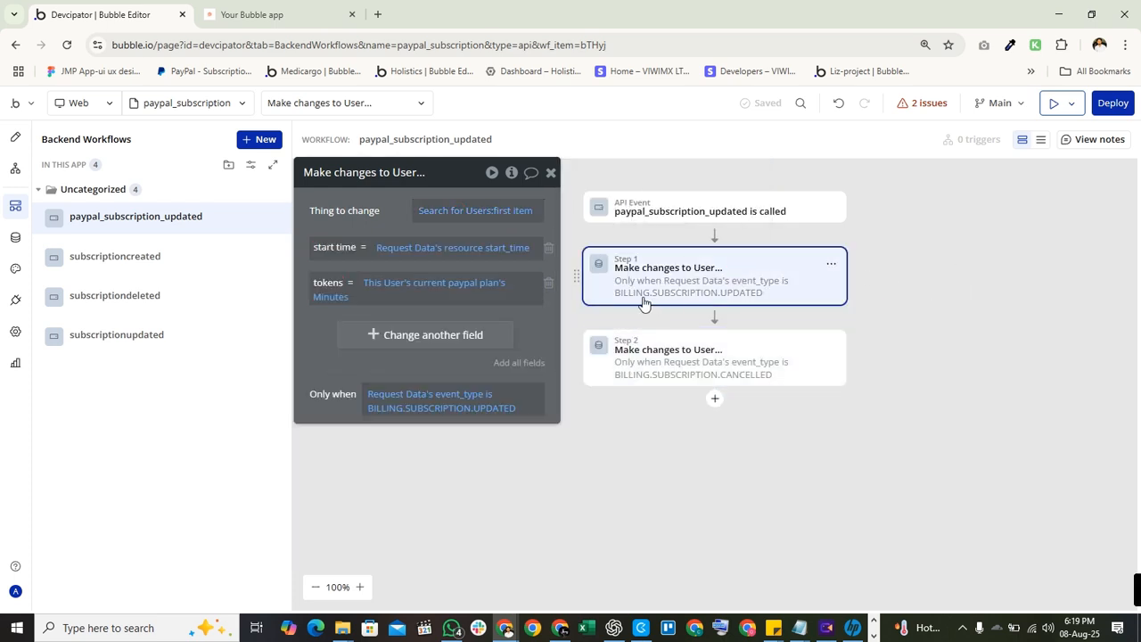
{"action": "left_click", "coordinate": [478, 211]}
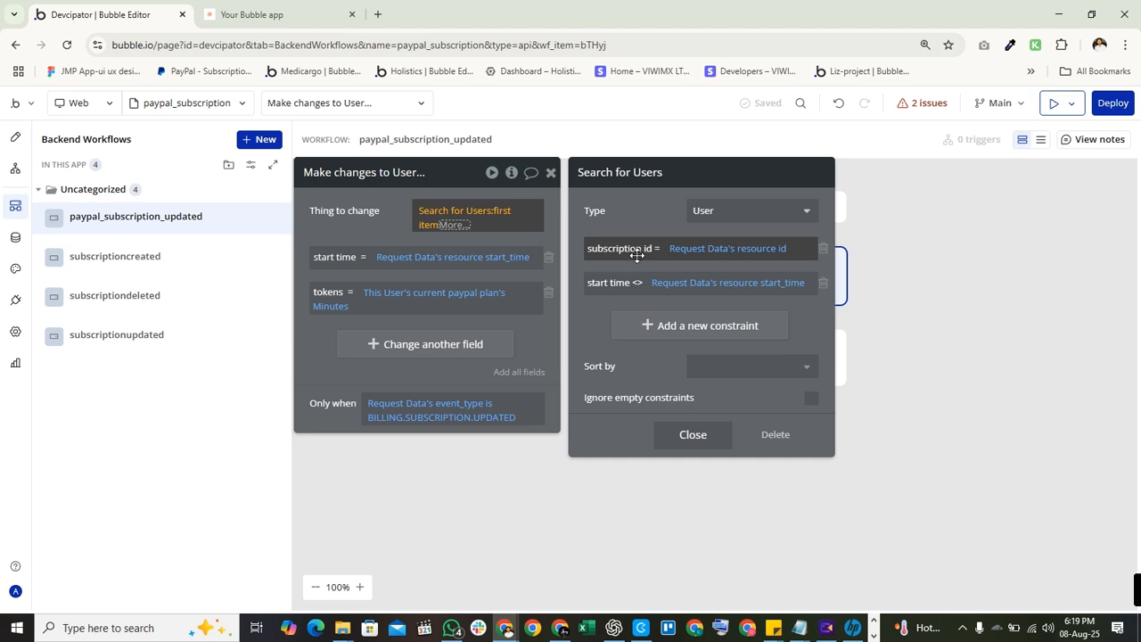
{"action": "left_click", "coordinate": [939, 252]}
{"action": "left_click", "coordinate": [683, 359]}
{"action": "left_click", "coordinate": [481, 220]}
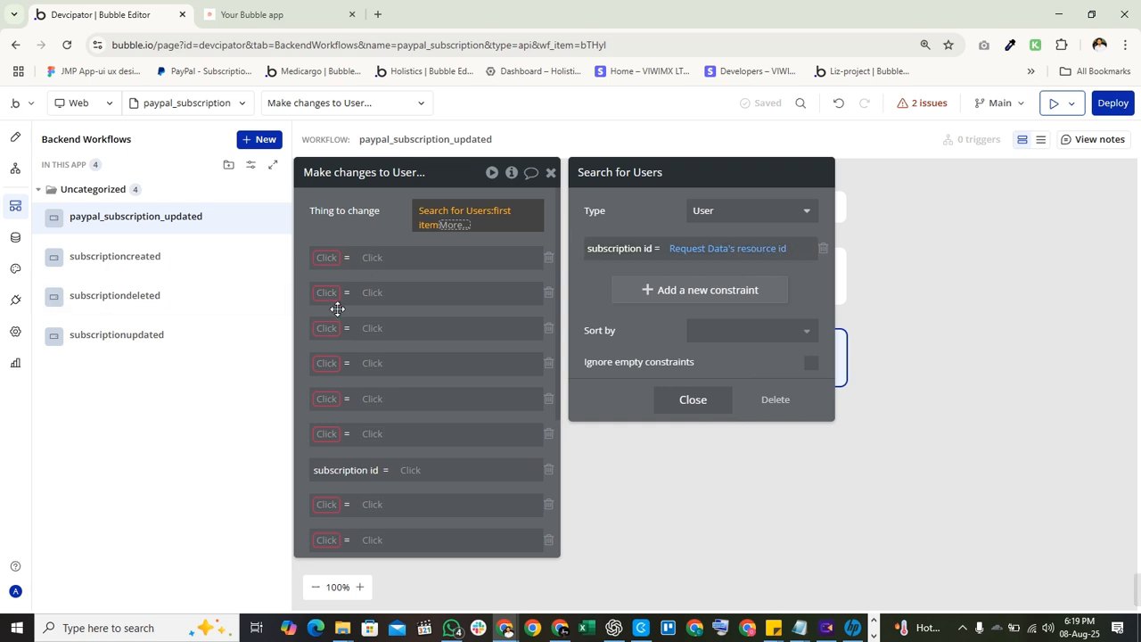
Set Step 2's field rows to cancel link, current paypal plan and Current plan.
{"action": "scroll", "coordinate": [337, 308], "scroll_direction": "down", "scroll_amount": 3}
{"action": "scroll", "coordinate": [371, 253], "scroll_direction": "up", "scroll_amount": 3}
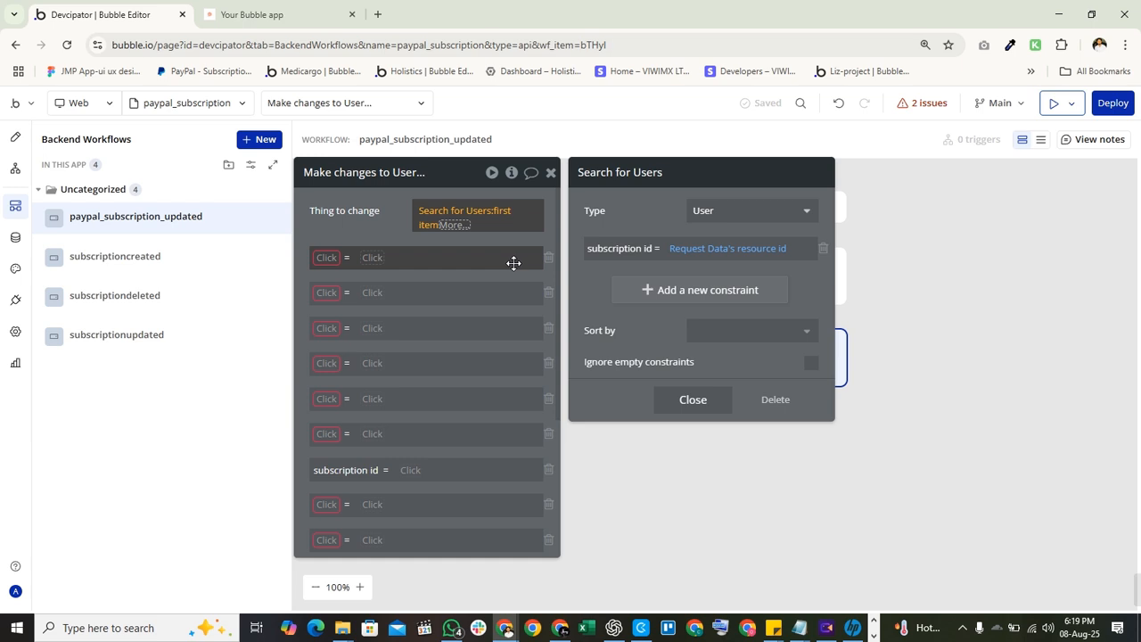
{"action": "left_click", "coordinate": [327, 256]}
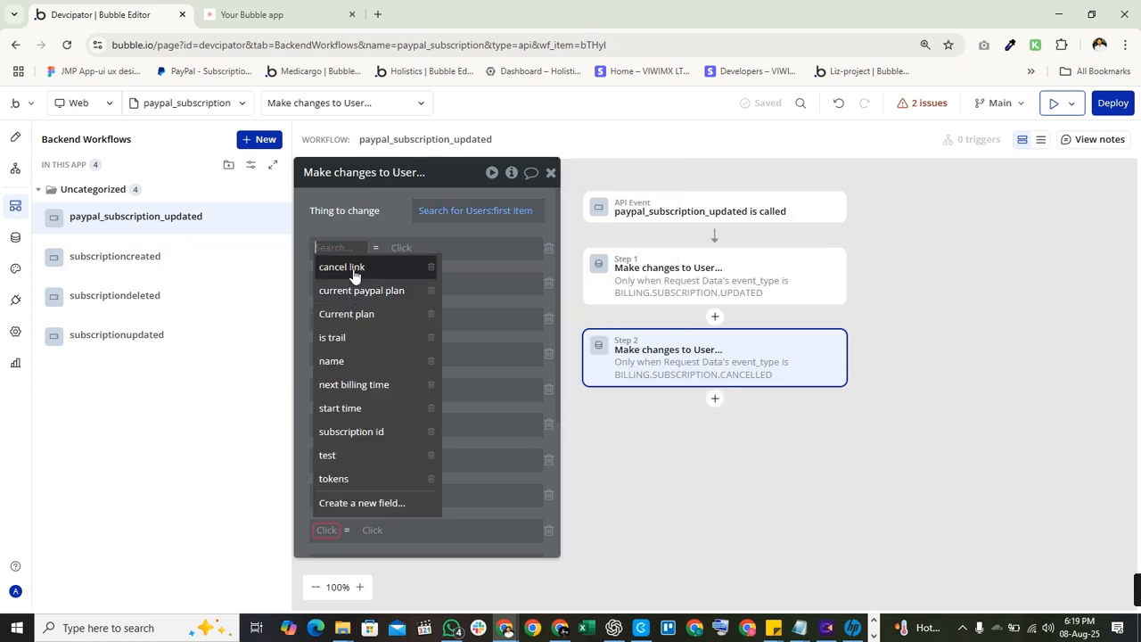
{"action": "left_click", "coordinate": [354, 272]}
{"action": "left_click", "coordinate": [332, 283]}
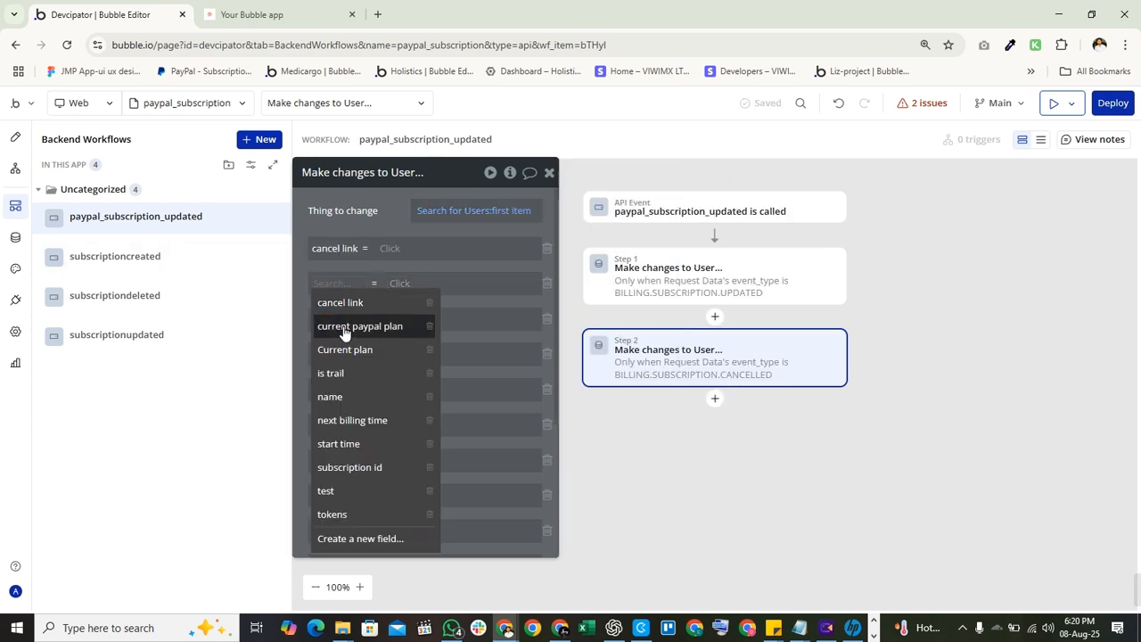
{"action": "left_click", "coordinate": [344, 330]}
{"action": "left_click", "coordinate": [325, 319]}
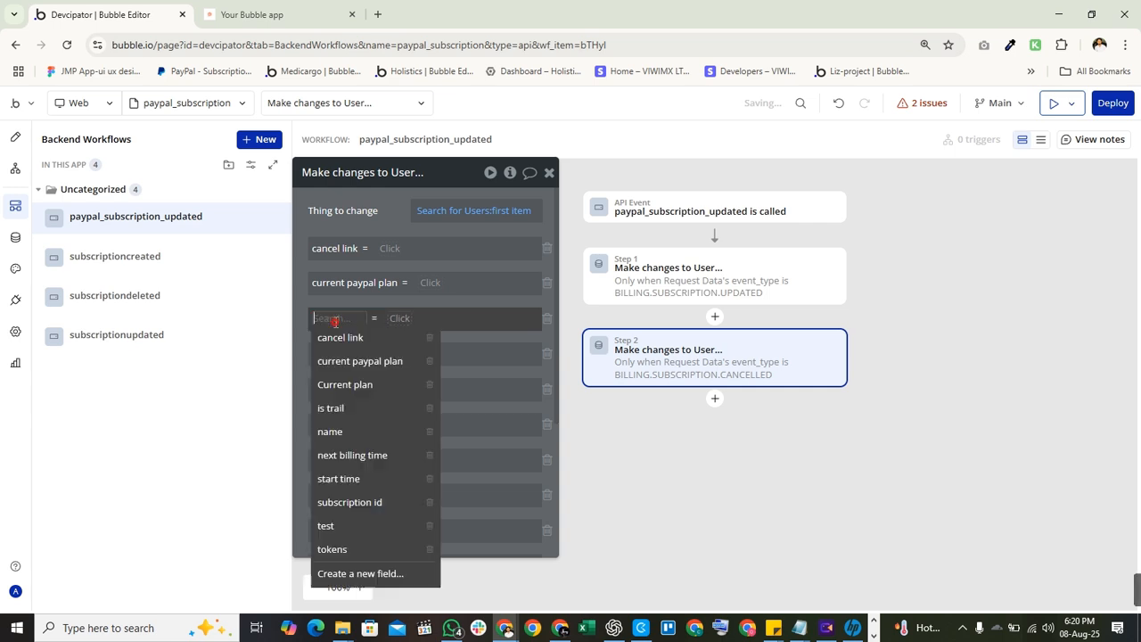
{"action": "left_click", "coordinate": [346, 389]}
Delete every field change row from Step 2 so it sets no User fields.
{"action": "left_click", "coordinate": [545, 252]}
{"action": "left_click", "coordinate": [545, 251]}
{"action": "left_click", "coordinate": [544, 251]}
{"action": "left_click", "coordinate": [545, 252]}
{"action": "left_click", "coordinate": [545, 252]}
{"action": "left_click", "coordinate": [544, 251]}
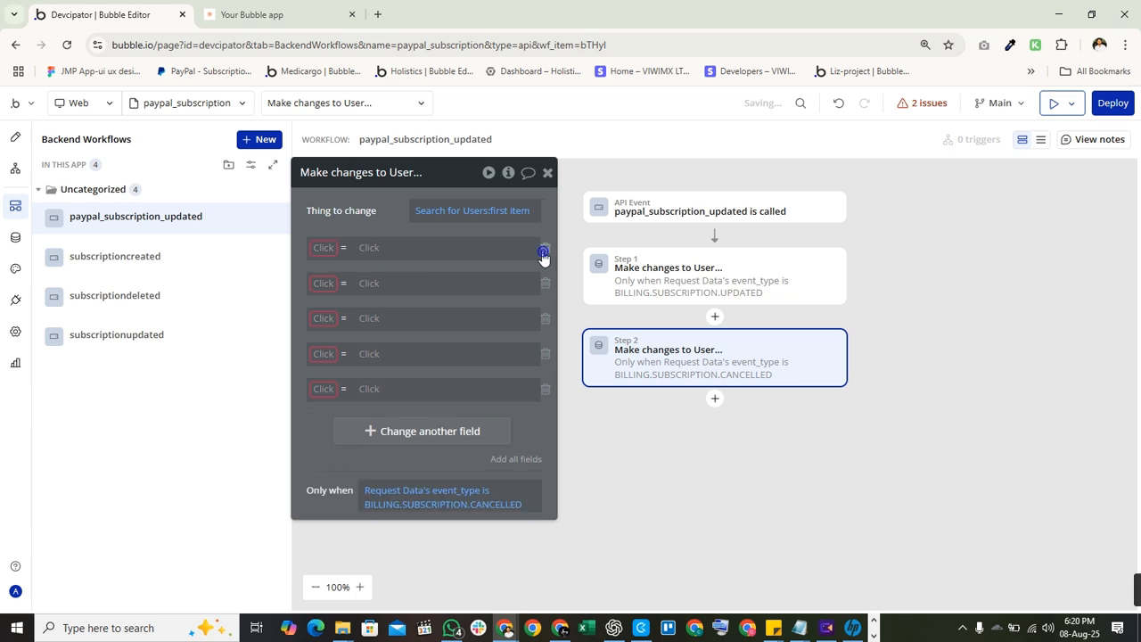
{"action": "left_click", "coordinate": [544, 253]}
{"action": "left_click", "coordinate": [544, 253]}
{"action": "left_click", "coordinate": [542, 252]}
{"action": "left_click", "coordinate": [542, 253]}
{"action": "left_click", "coordinate": [542, 253]}
{"action": "left_click_drag", "start_coordinate": [342, 278], "coordinate": [344, 386]}
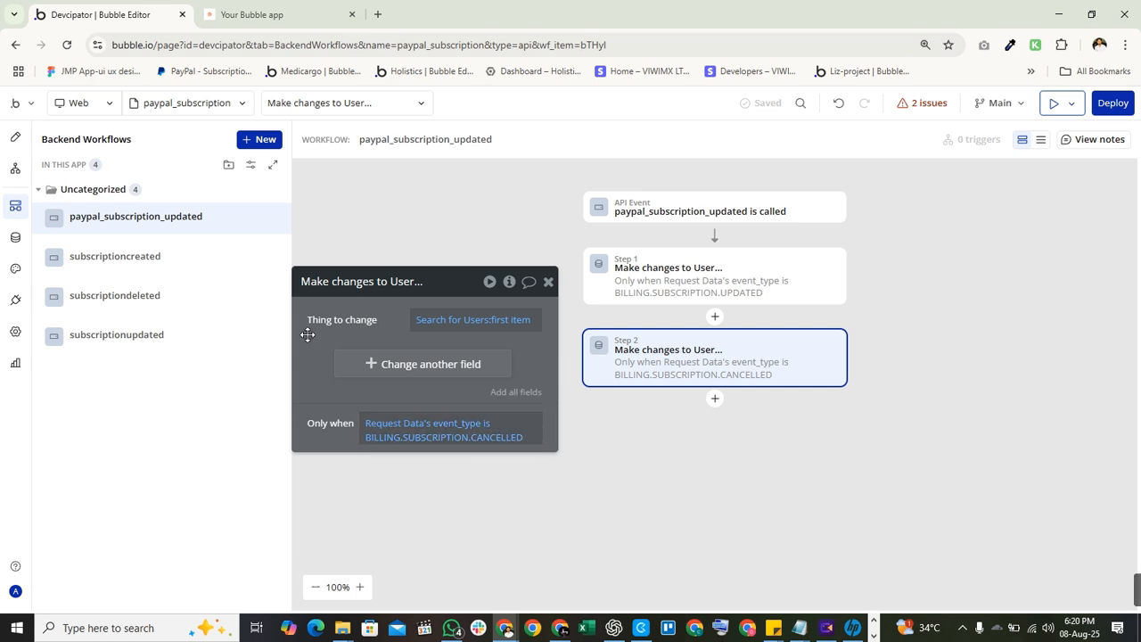
Check Step 2's user search constraints and add one empty field change.
{"action": "left_click", "coordinate": [467, 321]}
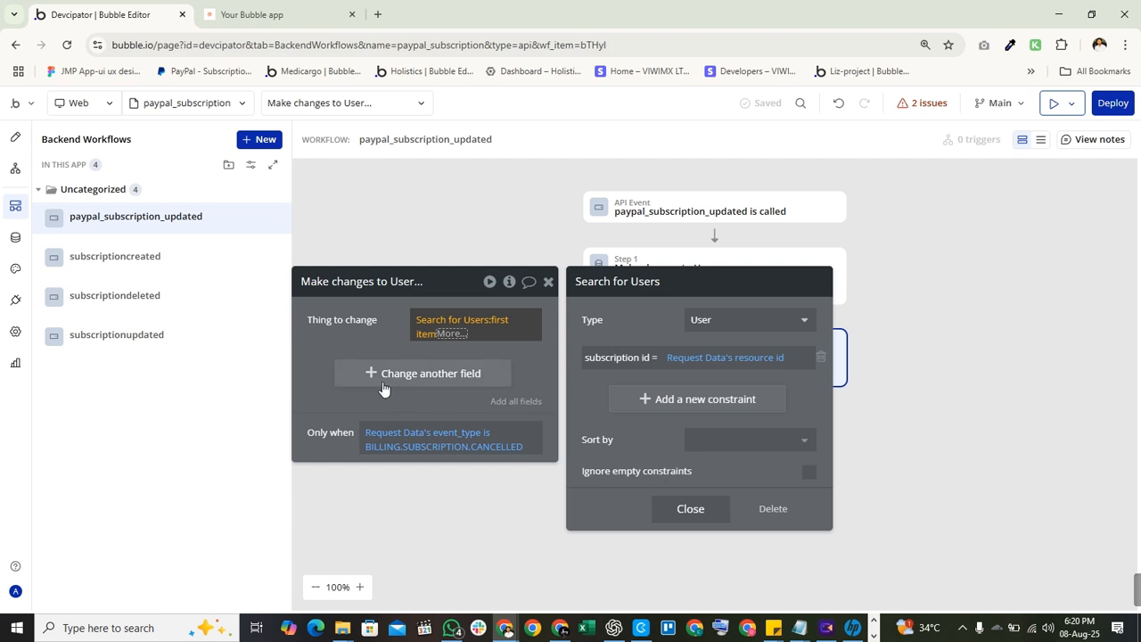
{"action": "left_click", "coordinate": [357, 321]}
{"action": "left_click", "coordinate": [367, 361]}
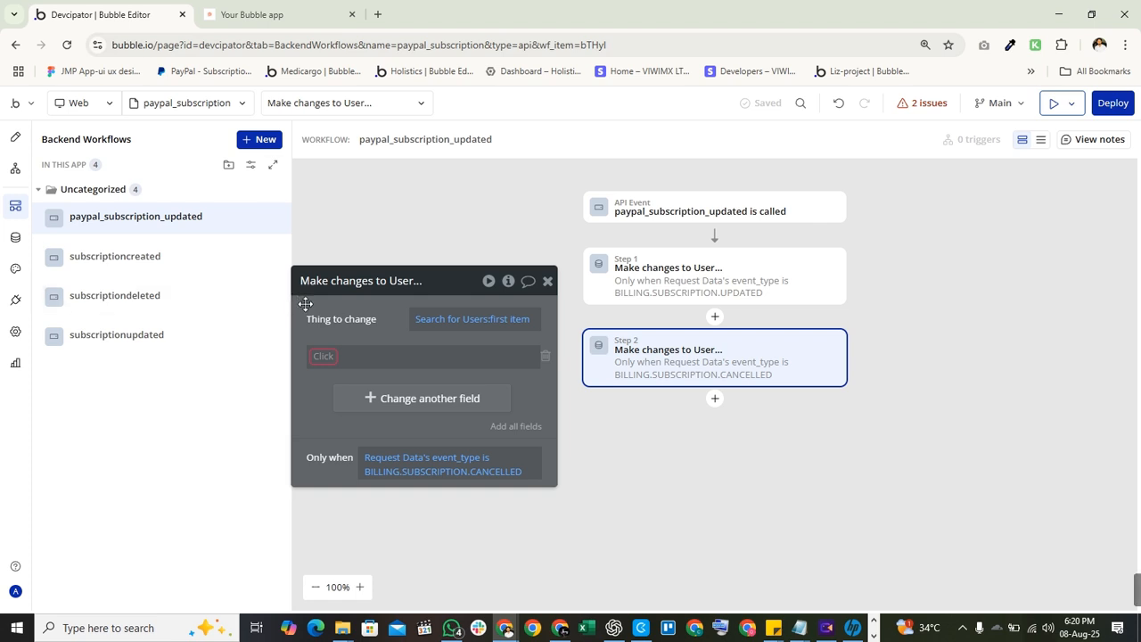
Bring up the paypal_subscription_updated endpoint settings, a public POST endpoint detecting request data.
{"action": "left_click", "coordinate": [548, 281]}
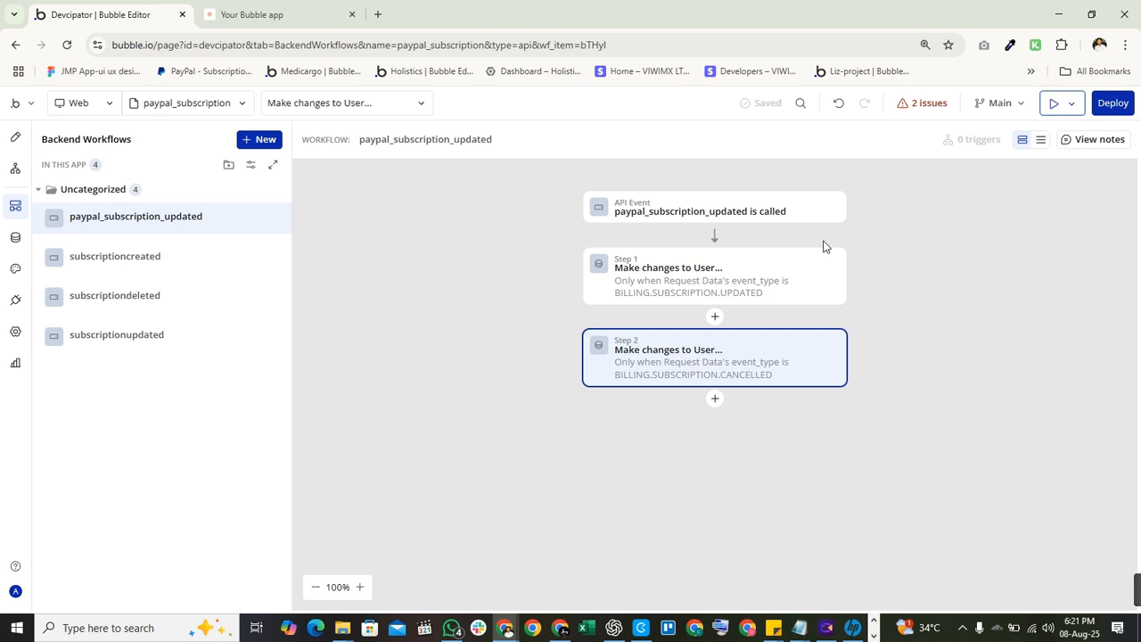
{"action": "left_click", "coordinate": [713, 294]}
{"action": "left_click", "coordinate": [663, 210]}
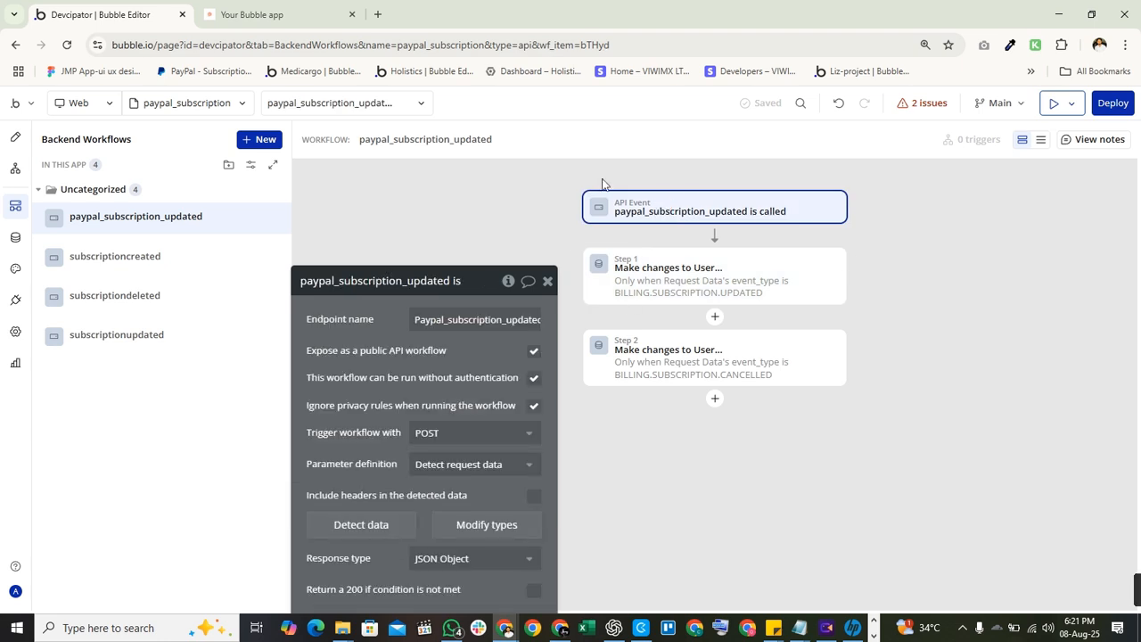